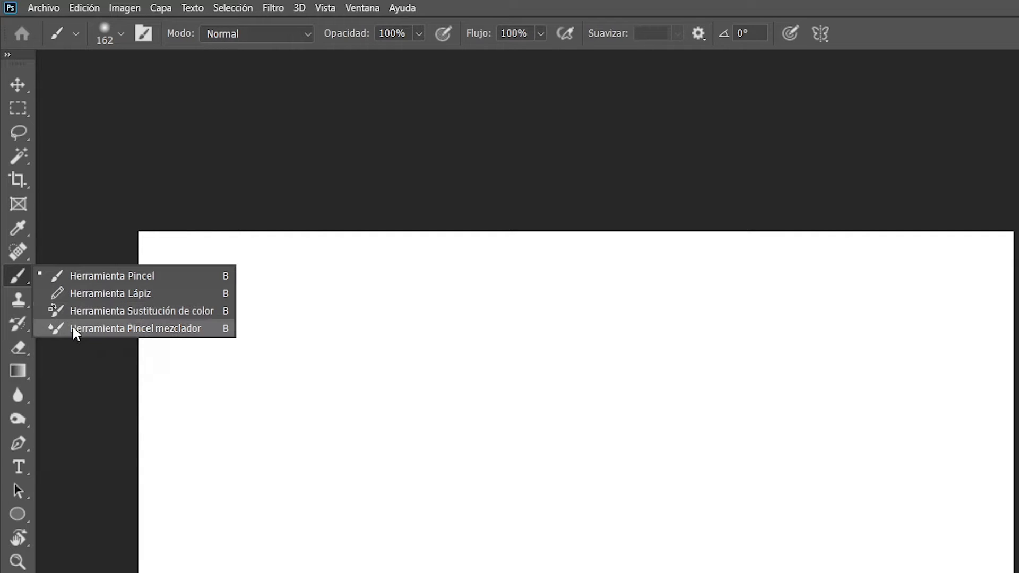
Activate the standard Brush tool (Herramienta Pincel) and enlarge its brush preset picker so more presets fit
left_click(87, 276)
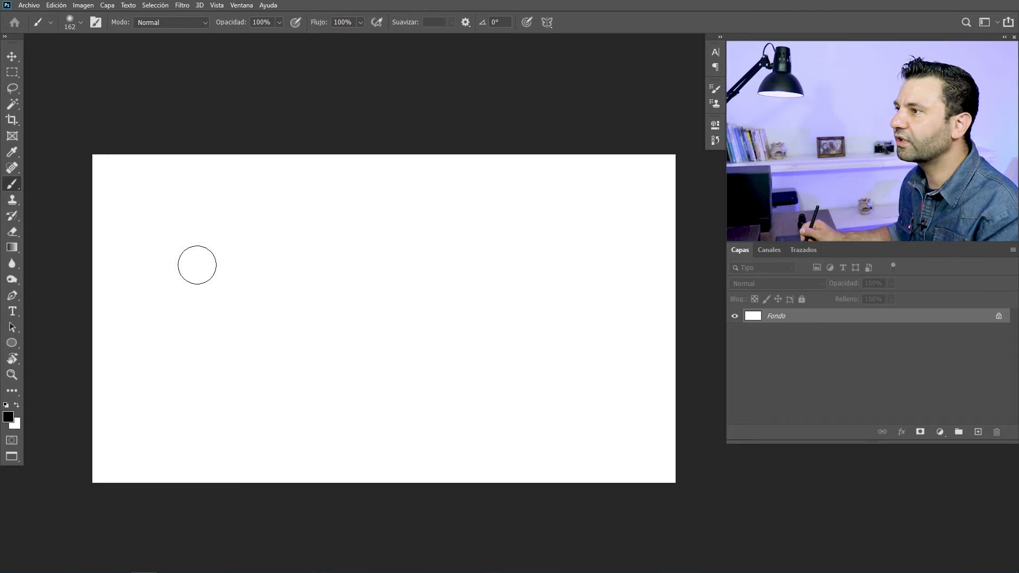
key("space")
left_click_drag(208, 256, 187, 251)
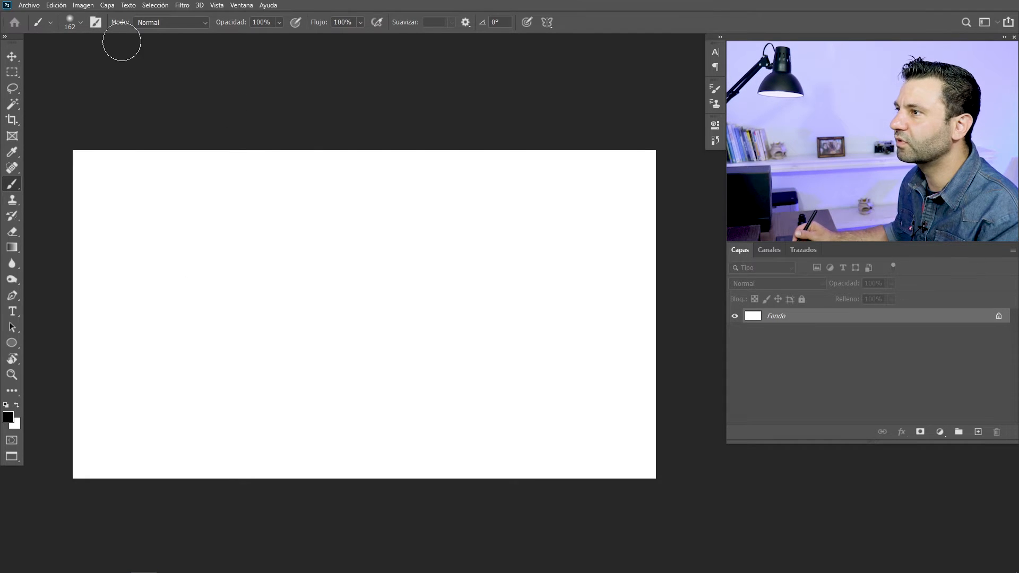
left_click(79, 24)
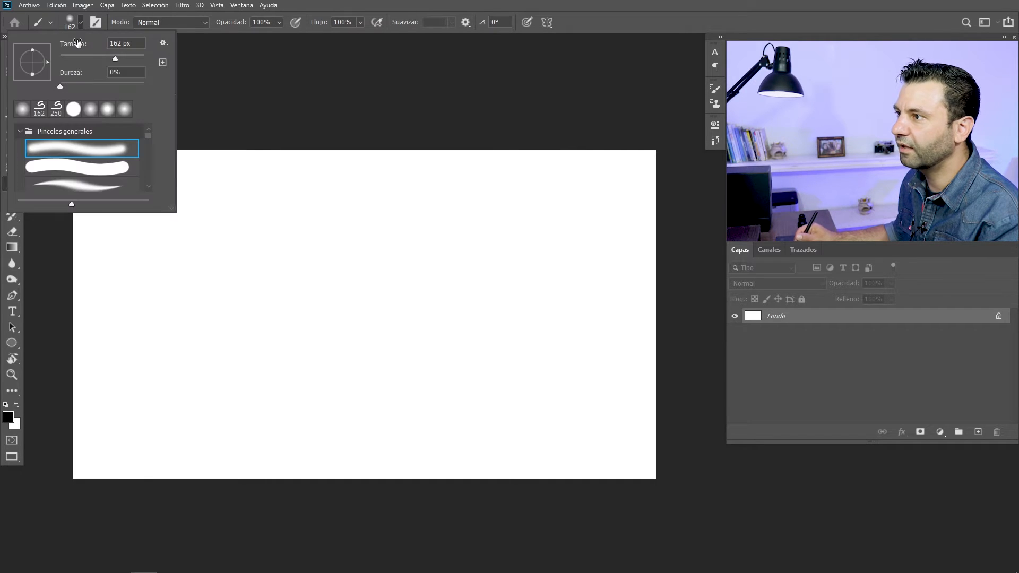
mouse_move(157, 205)
left_mouse_down()
mouse_move(353, 325)
mouse_move(293, 330)
left_mouse_up()
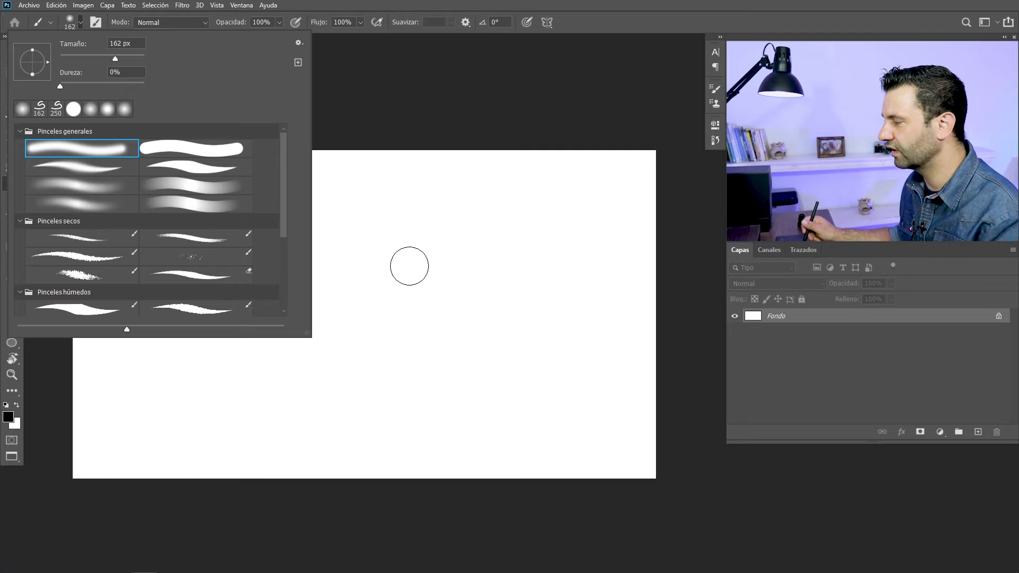
Open the brush picker directly over the canvas and slightly enlarge its preset previews
right_click(417, 263)
right_click(300, 214)
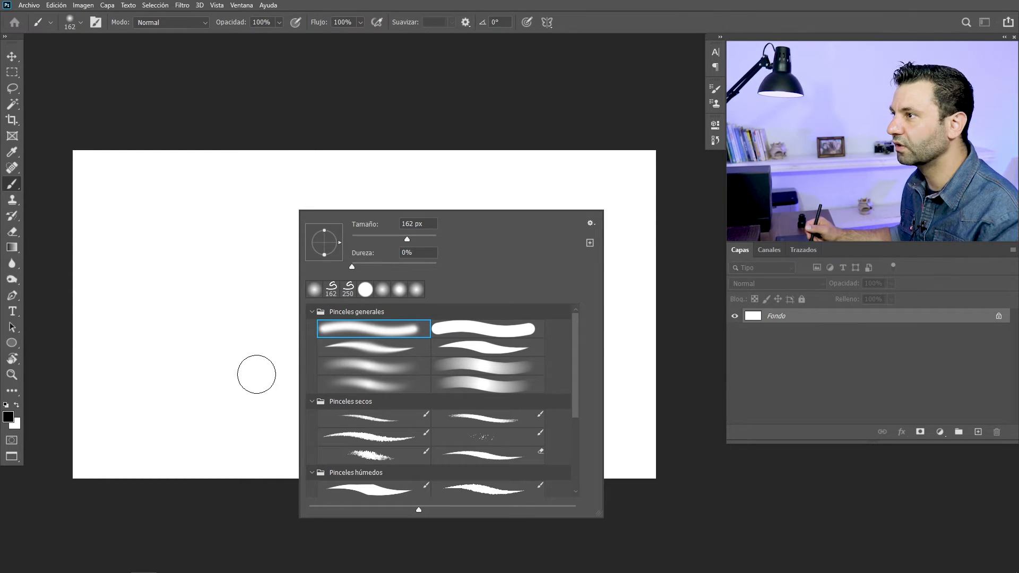
left_click(81, 23)
left_click(81, 23)
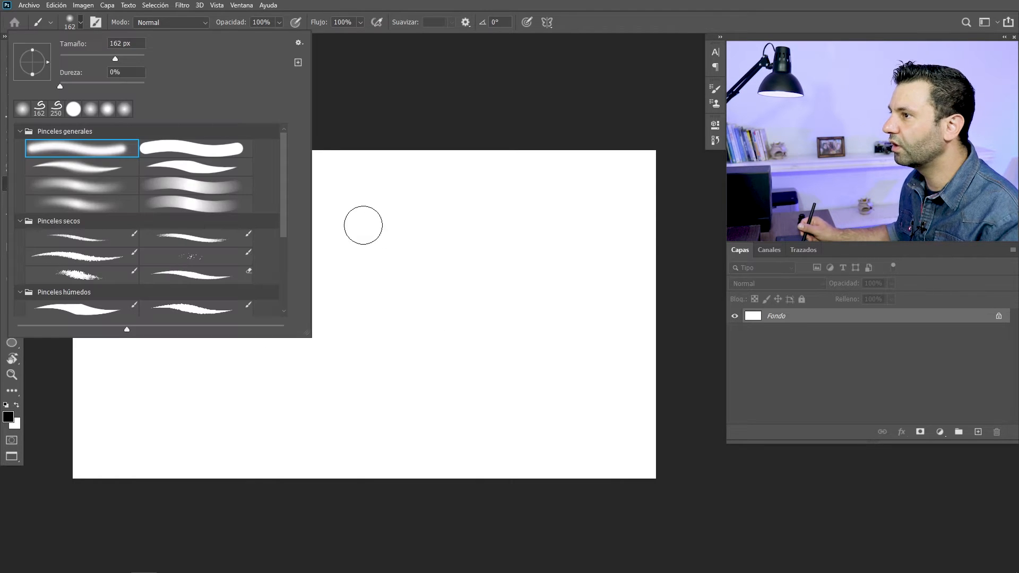
right_click(367, 227)
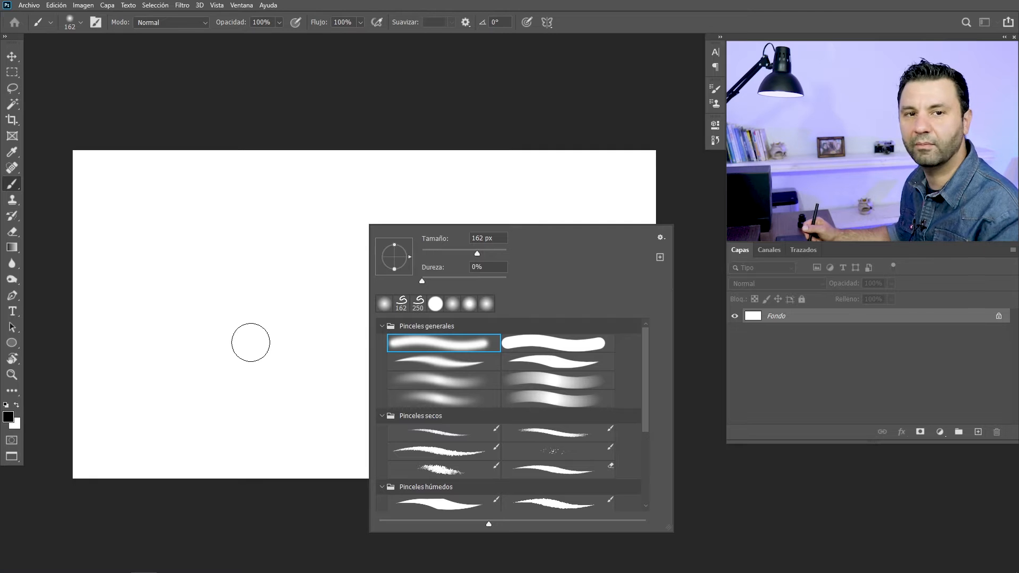
right_click(243, 197)
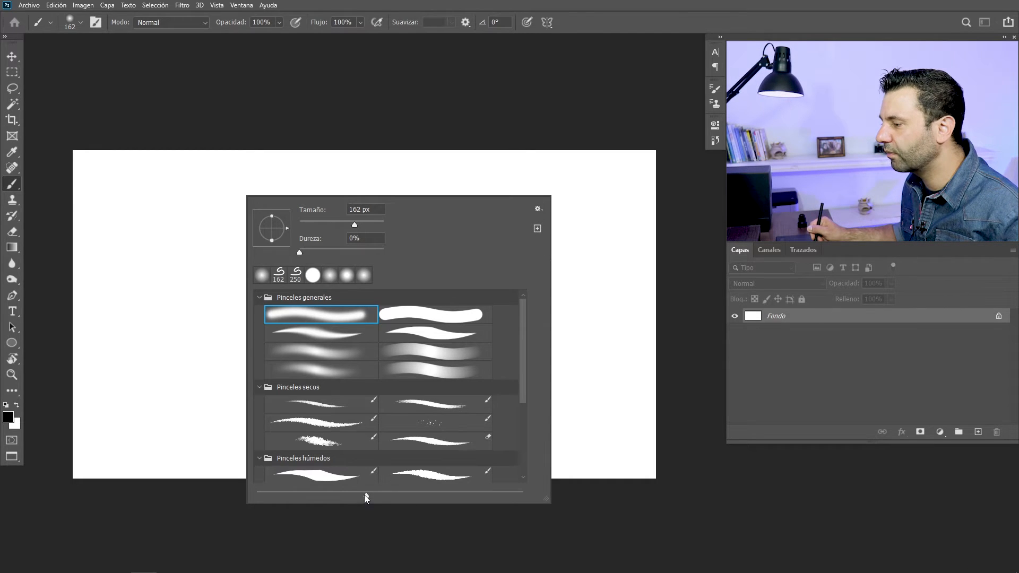
mouse_move(366, 497)
left_mouse_down()
mouse_move(342, 496)
mouse_move(369, 497)
left_mouse_up()
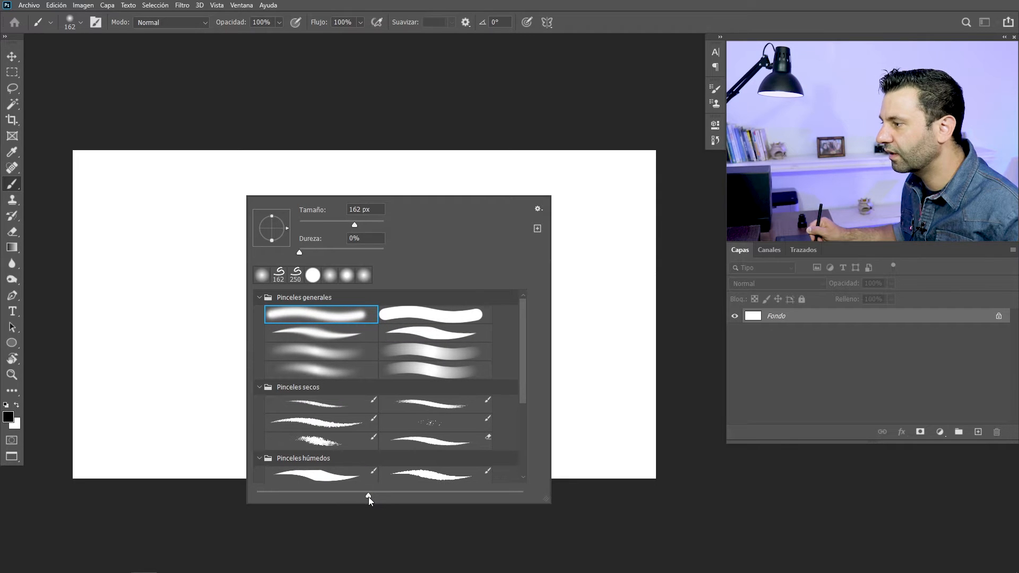
Show the brush name (Nombre de pincel) and brush tip (Punta de pincel) alongside each stroke preview in the preset list
left_click(539, 209)
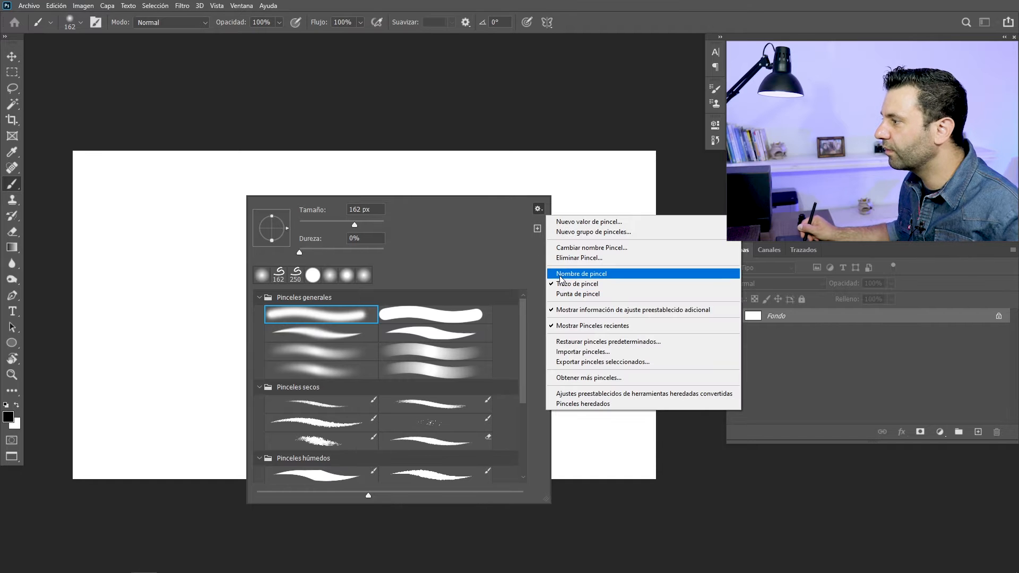
left_click(559, 277)
left_click(538, 209)
left_click(561, 295)
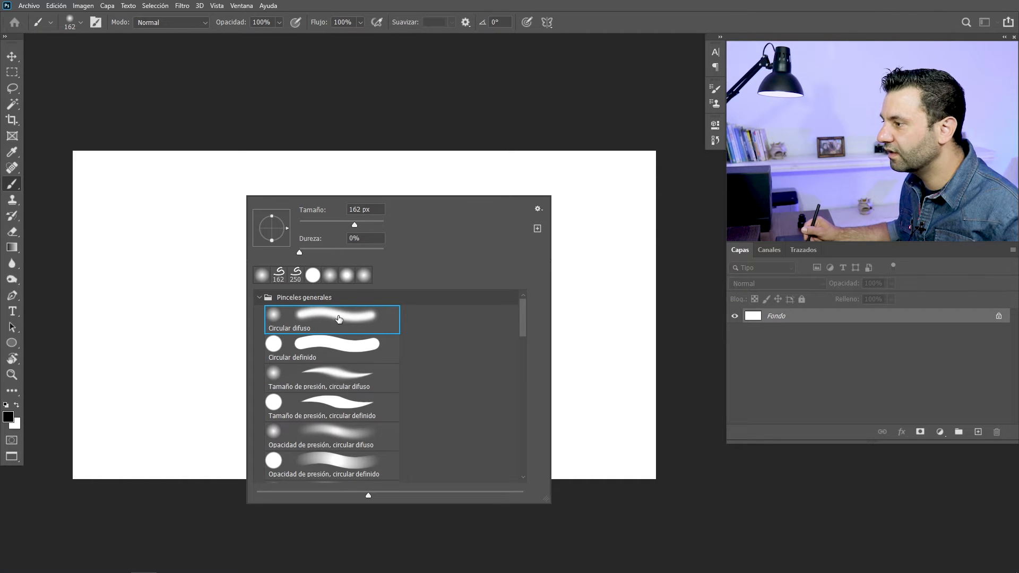
Hide the brush names and brush tips so the preset list shows only stroke previews
left_click(538, 210)
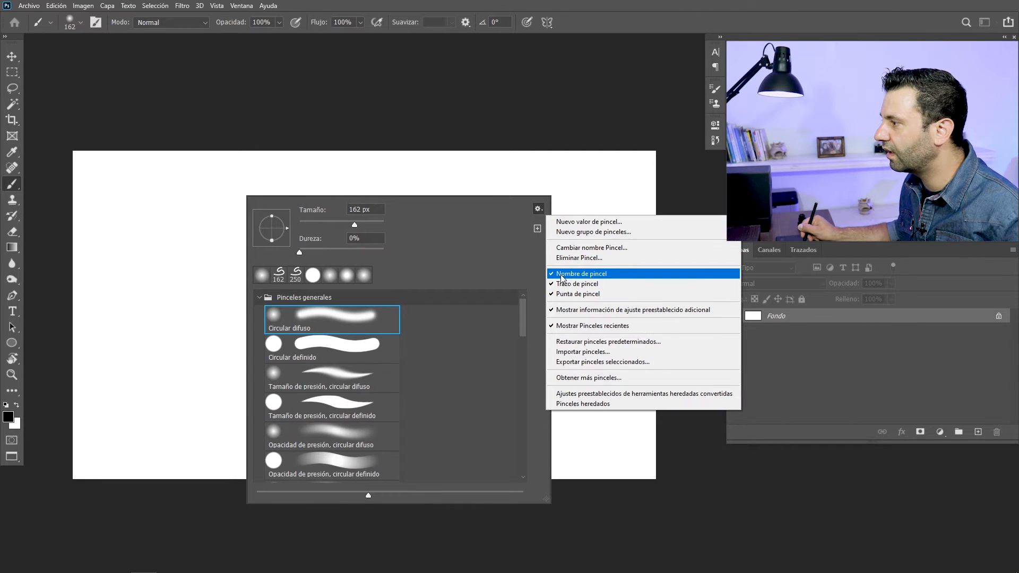
left_click(561, 273)
left_click(538, 210)
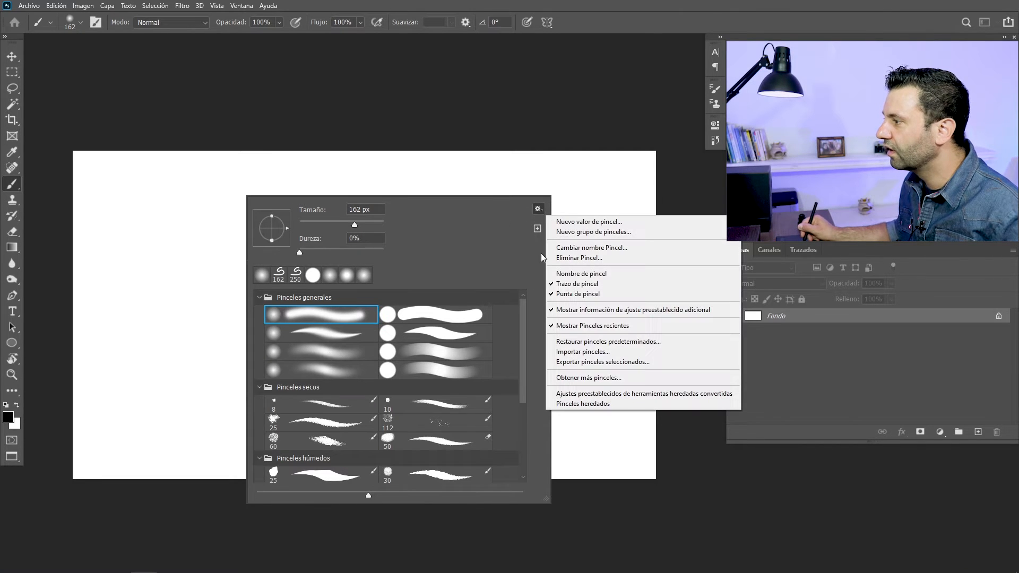
left_click(555, 295)
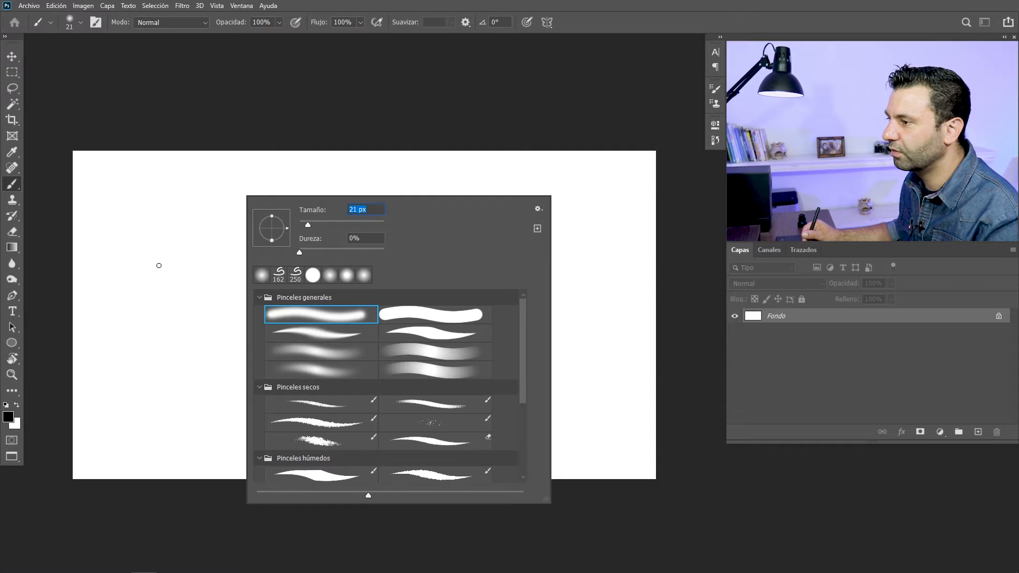
Paint a small zigzag with the soft brush at 21 px and a thick wavy stroke below it at 192 px
mouse_move(178, 220)
left_mouse_down()
mouse_move(189, 240)
mouse_move(210, 237)
mouse_move(228, 268)
left_mouse_up()
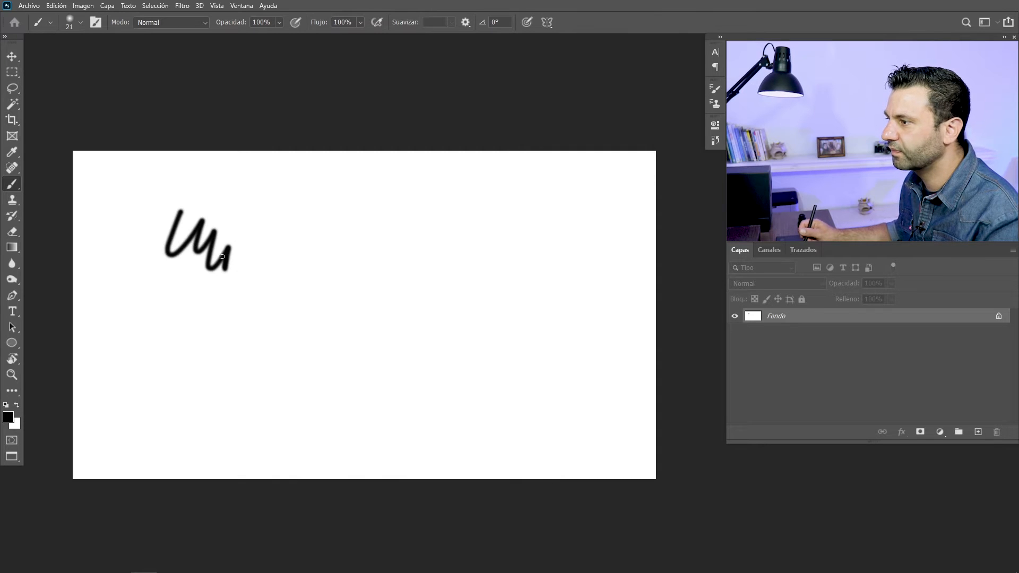
right_click(298, 235)
left_click_drag(304, 264, 347, 263)
mouse_move(196, 326)
left_mouse_down()
mouse_move(235, 314)
mouse_move(310, 337)
left_mouse_up()
Paint a long hook-shaped stroke across the middle of the canvas with the 192 px soft brush at 0% hardness
right_click(308, 301)
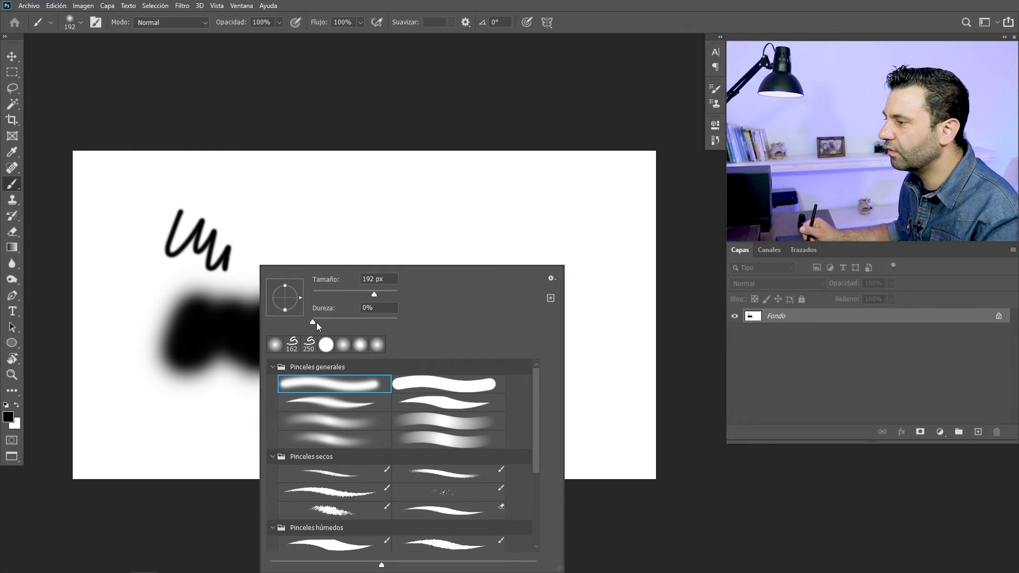
left_click_drag(269, 401, 355, 362)
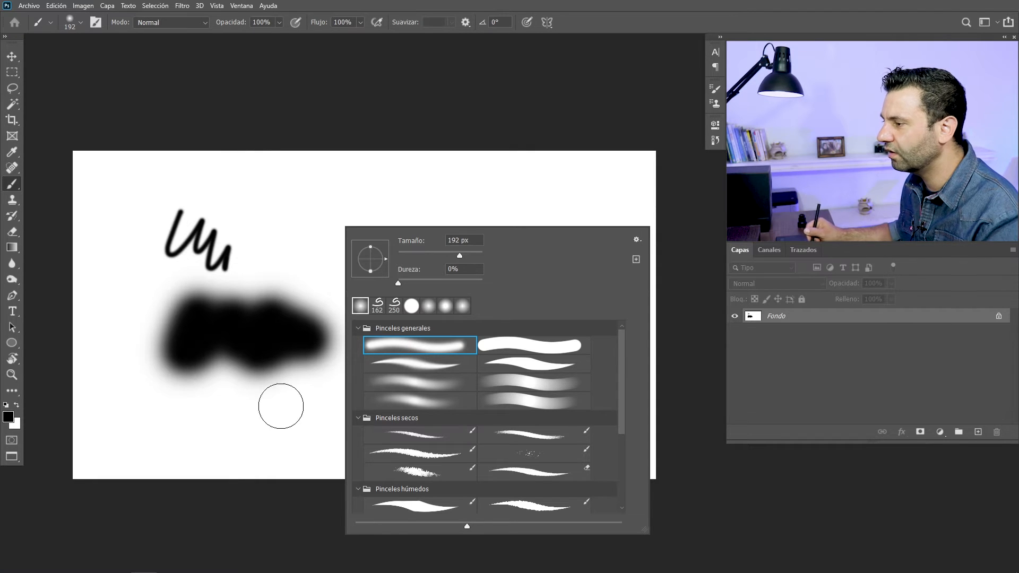
mouse_move(294, 250)
left_mouse_down()
mouse_move(322, 245)
mouse_move(356, 269)
mouse_move(414, 274)
mouse_move(469, 310)
mouse_move(432, 409)
mouse_move(309, 415)
left_mouse_up()
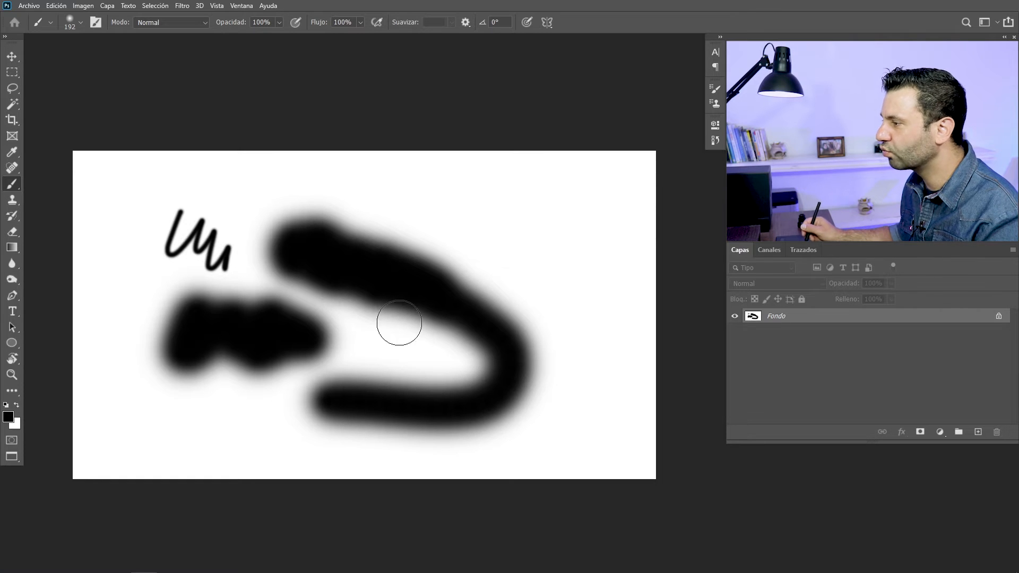
Set the brush hardness to 42% and paint an arc above the long curved stroke
right_click(453, 252)
left_click_drag(517, 311, 534, 312)
mouse_move(425, 207)
left_mouse_down()
mouse_move(502, 248)
mouse_move(531, 278)
mouse_move(547, 329)
left_mouse_up()
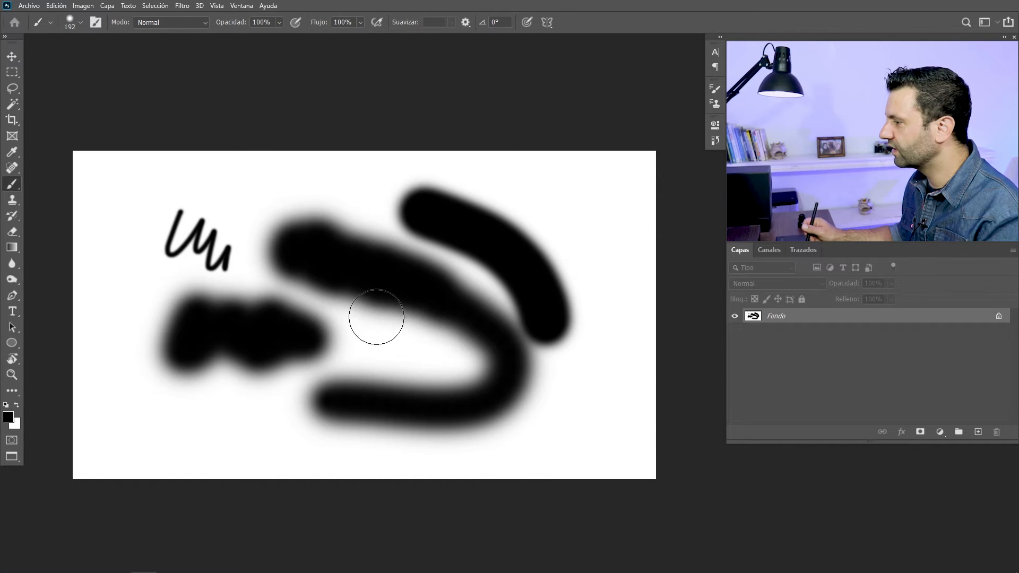
Choose the hard round preset with 100% hardness and paint a large C-shaped stroke around the zigzag
right_click(358, 305)
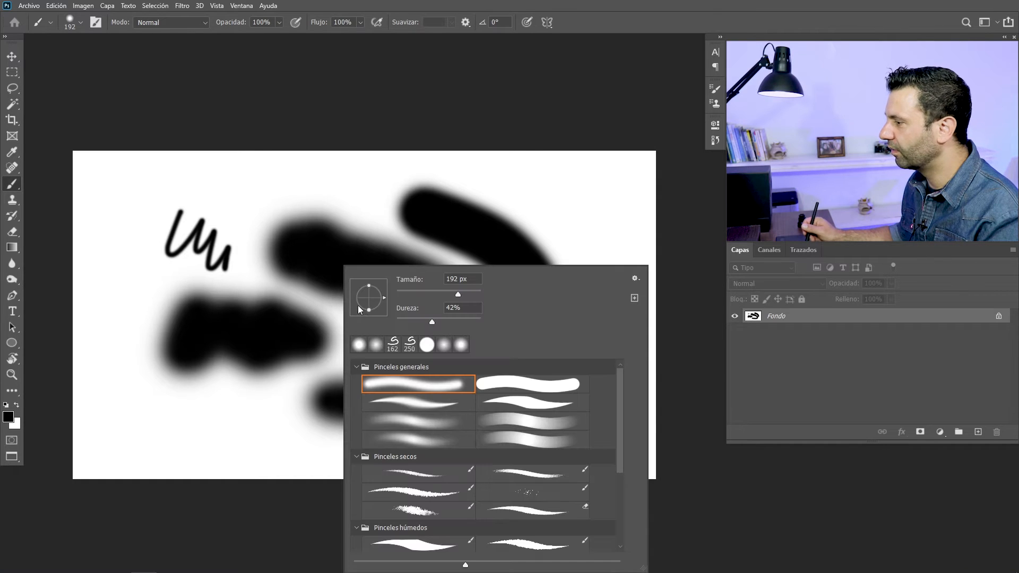
left_click(490, 386)
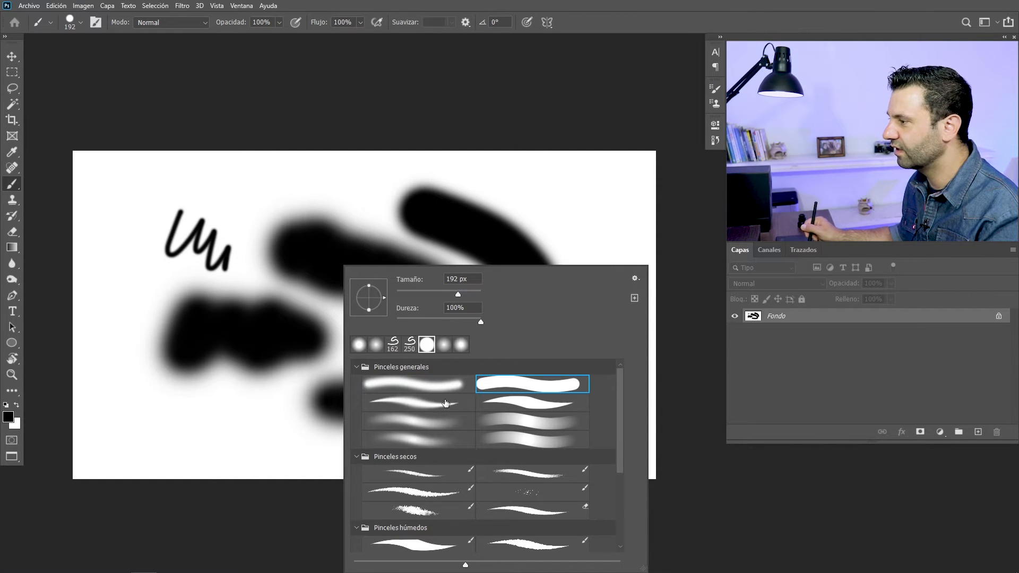
mouse_move(257, 195)
left_mouse_down()
mouse_move(199, 189)
mouse_move(149, 220)
mouse_move(110, 285)
mouse_move(129, 388)
mouse_move(227, 432)
left_mouse_up()
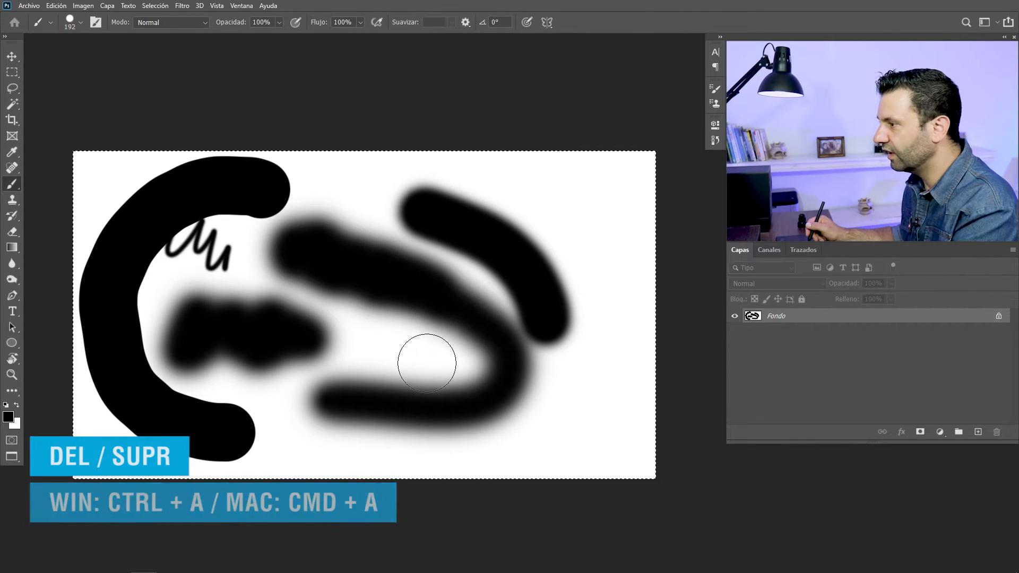
Fill the entire selected canvas with white (Blanco) at 100% opacity to clear the strokes, and deselect
key("Delete")
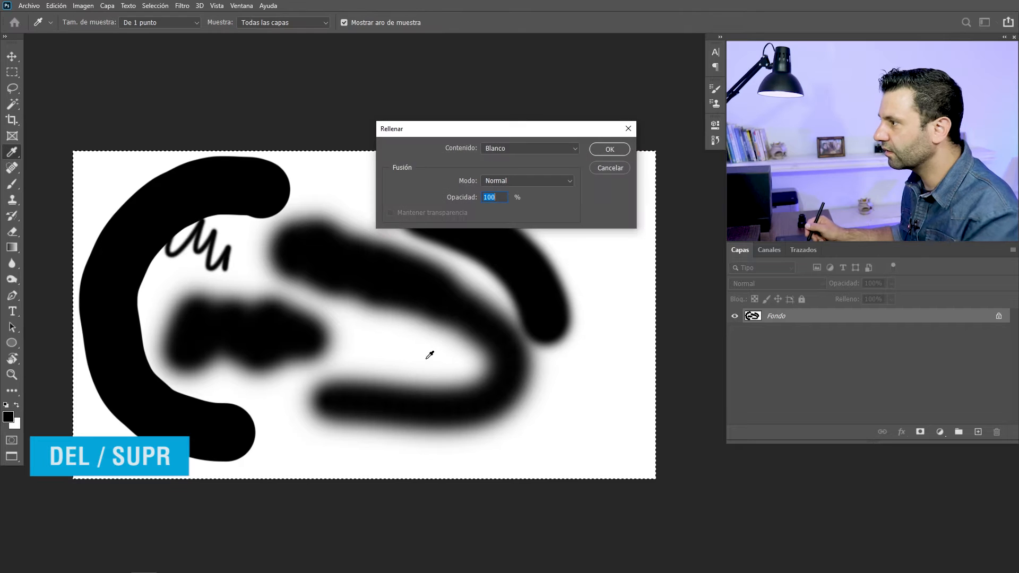
left_click(504, 151)
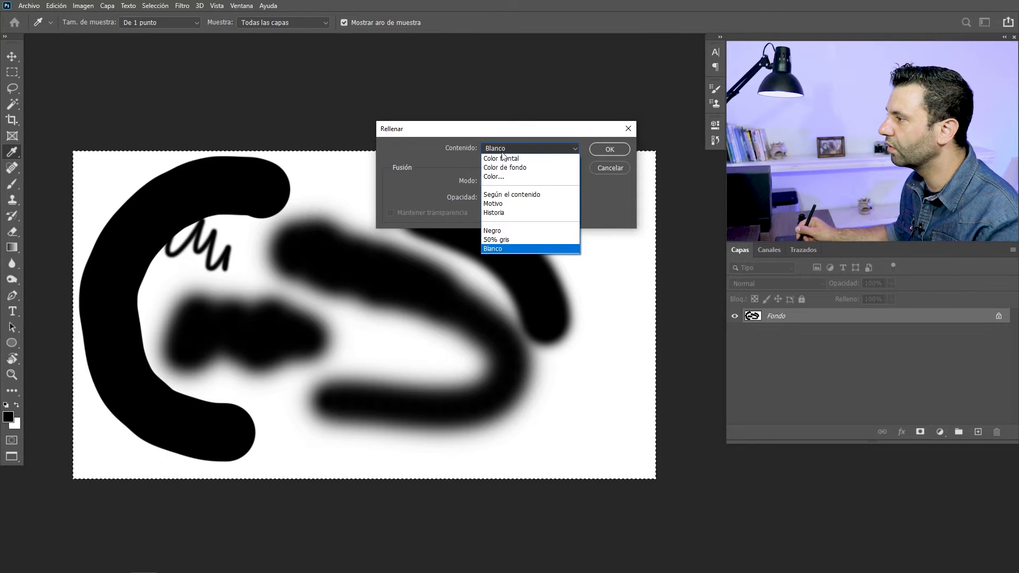
left_click(494, 250)
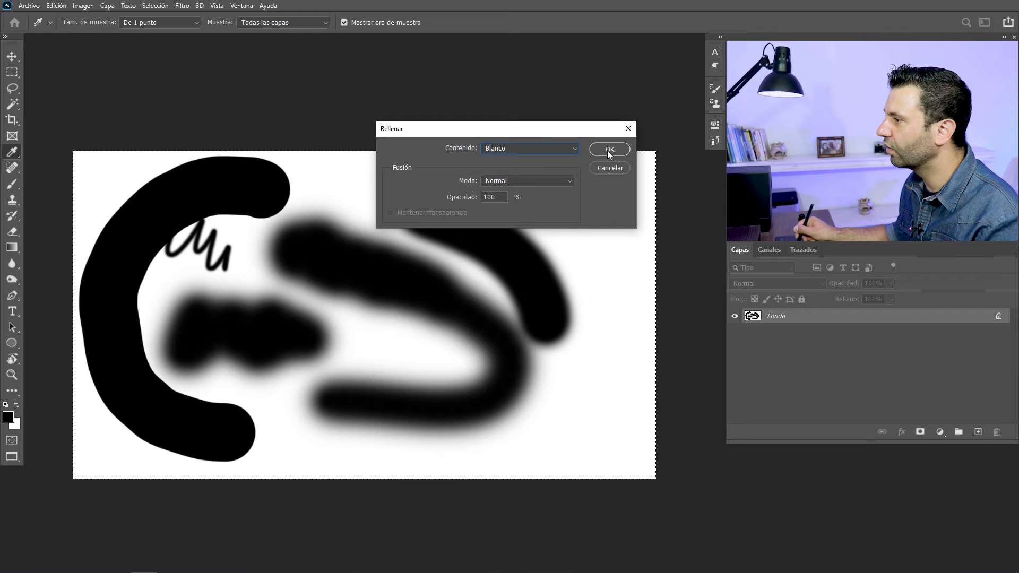
left_click(608, 150)
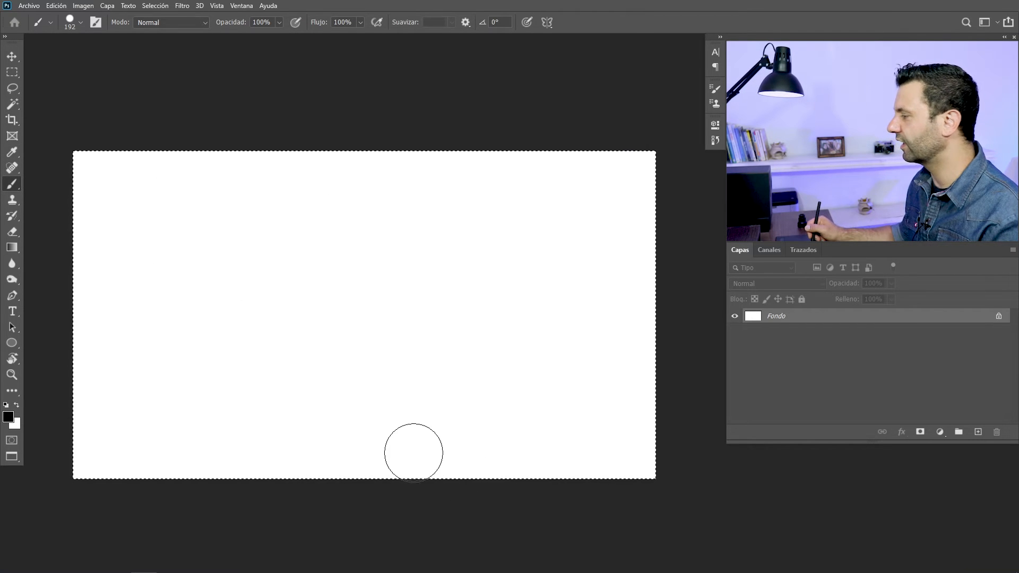
key("ctrl+d")
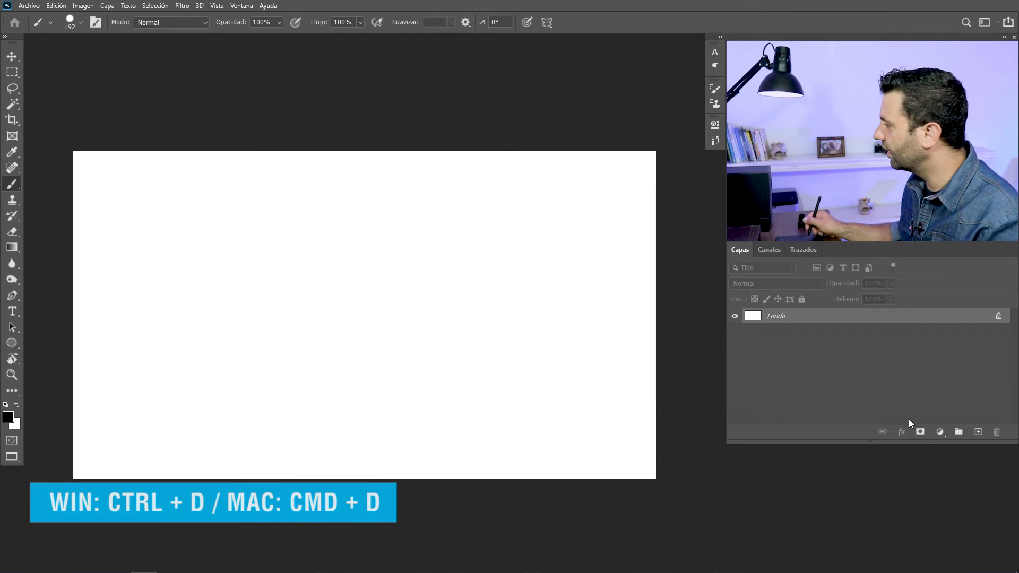
Add a new layer above the Fondo layer and set the hard round brush size to 64 px
left_click(978, 433)
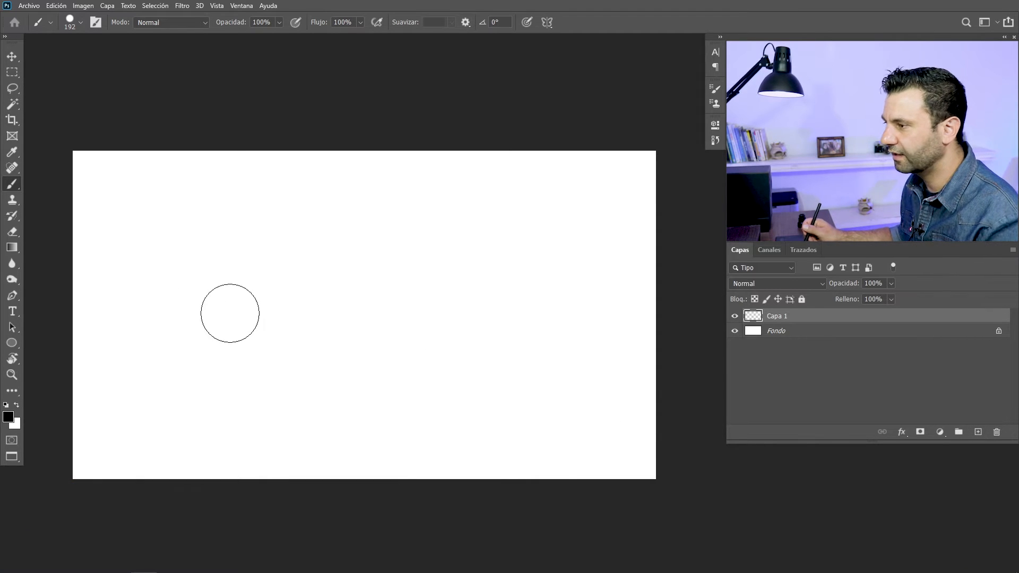
right_click(260, 249)
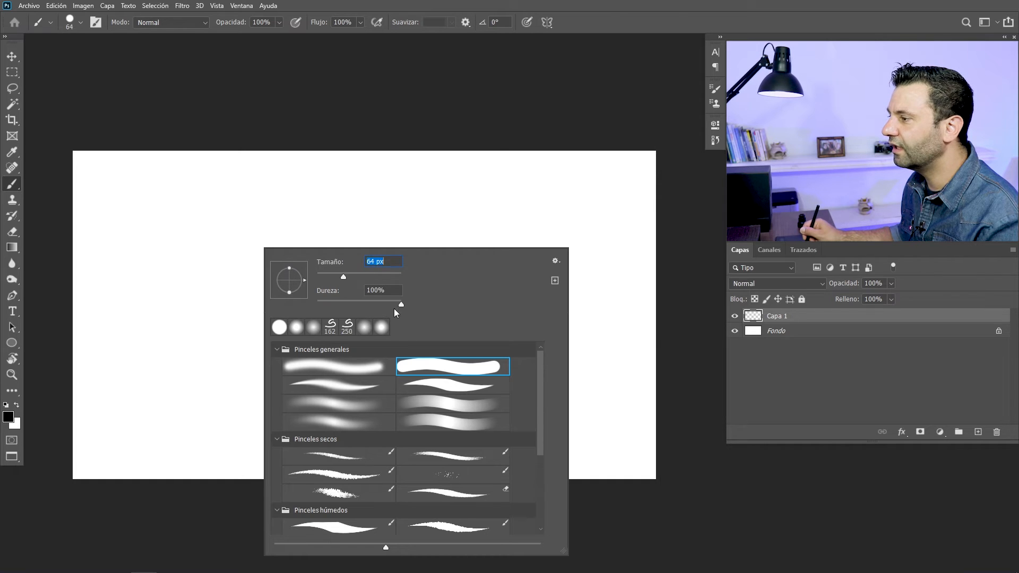
right_click(230, 204)
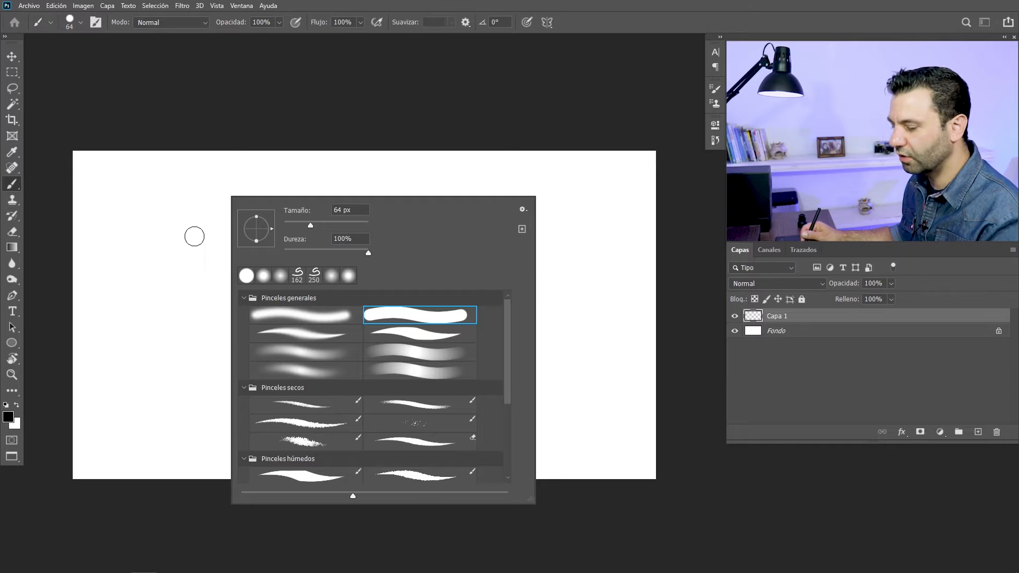
Try a dot and a short stroke with the 64 px brush on the new layer, and undo both
left_click(181, 251)
mouse_move(181, 244)
left_mouse_down()
mouse_move(226, 284)
mouse_move(218, 314)
left_mouse_up()
key("ctrl+z")
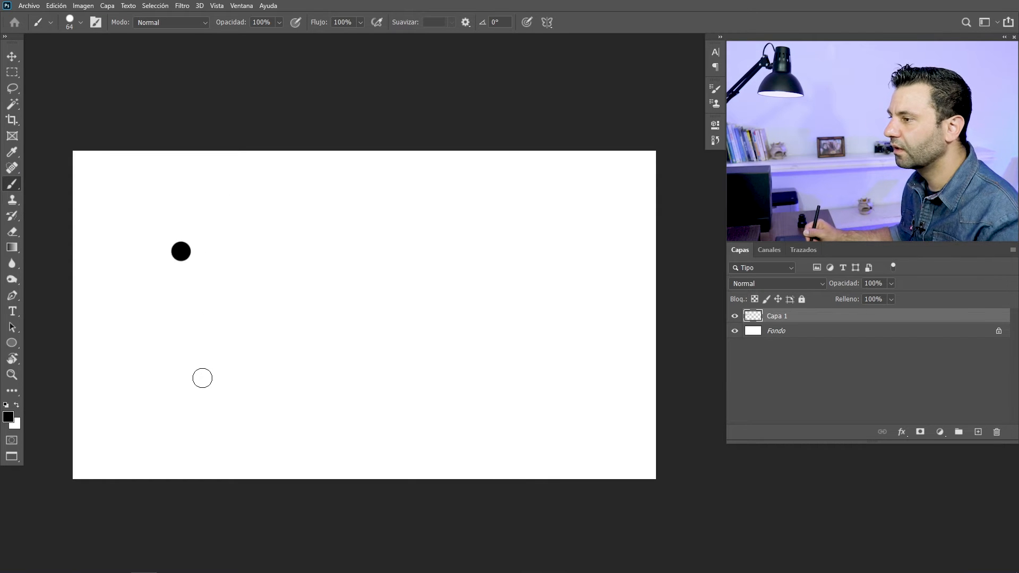
key("ctrl+z")
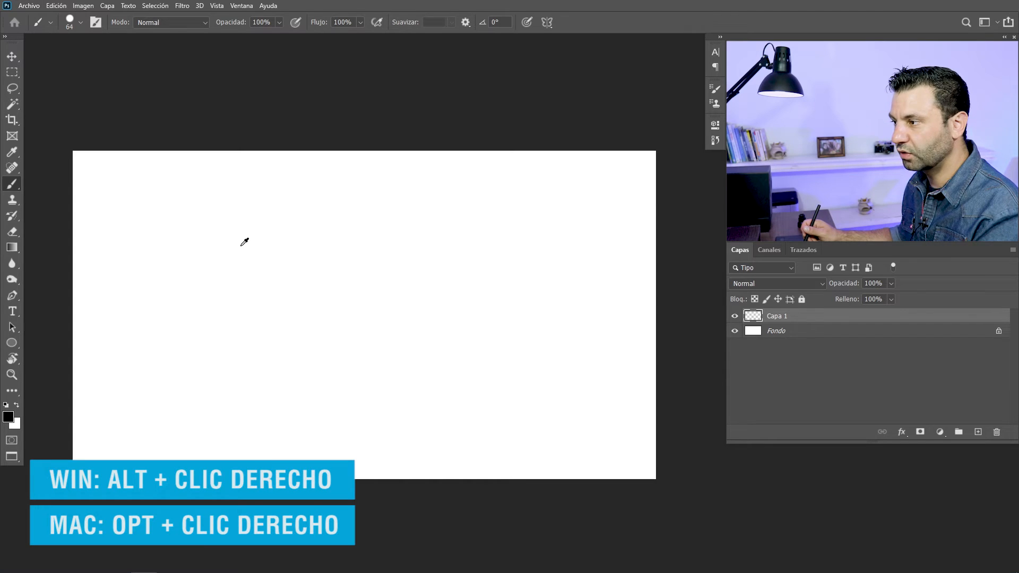
Adjust the brush interactively on the canvas to 115 px size and 98% hardness, and check the values in the brush picker
mouse_move(245, 243)
left_mouse_down()
mouse_move(306, 255)
mouse_move(392, 250)
mouse_move(232, 268)
mouse_move(352, 260)
mouse_move(305, 262)
mouse_move(328, 265)
mouse_move(313, 263)
left_mouse_up()
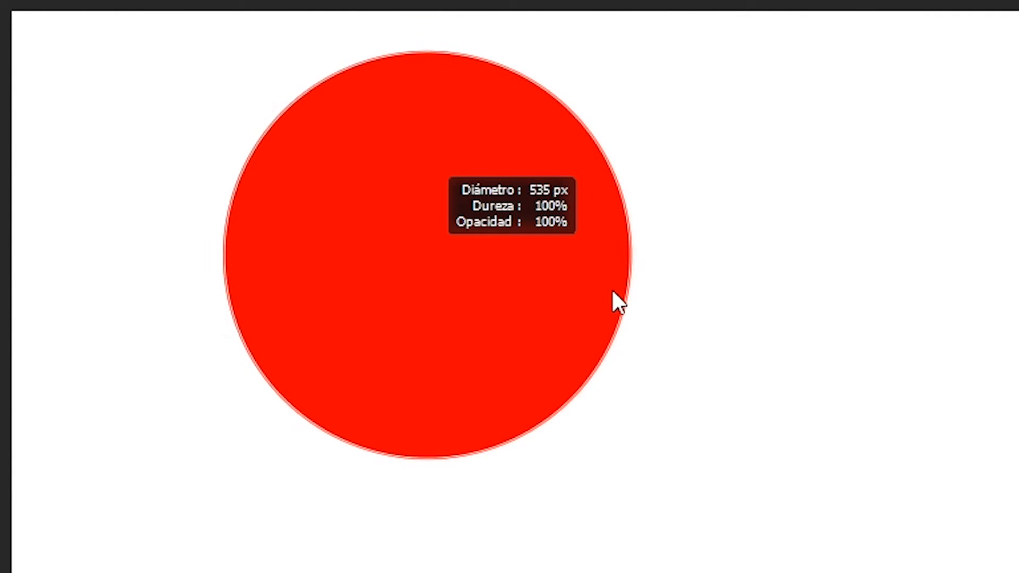
mouse_move(612, 291)
left_mouse_down()
mouse_move(552, 291)
mouse_move(653, 289)
mouse_move(541, 284)
left_mouse_up()
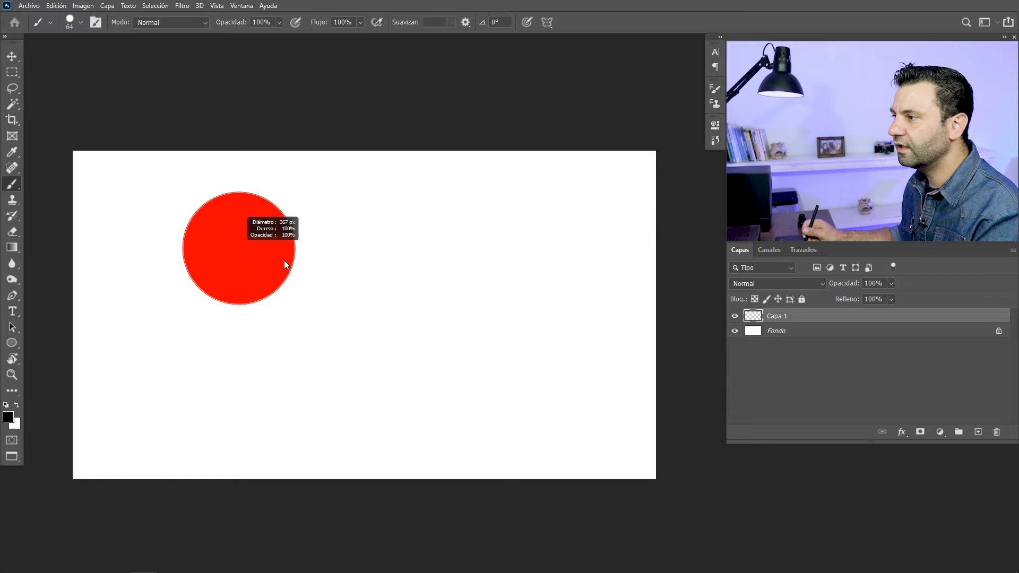
mouse_move(285, 263)
left_mouse_down()
mouse_move(276, 263)
mouse_move(289, 268)
mouse_move(280, 265)
mouse_move(281, 84)
left_mouse_up()
mouse_move(287, 358)
left_mouse_down()
mouse_move(301, 287)
mouse_move(292, 320)
left_mouse_up()
mouse_move(283, 422)
left_mouse_down()
mouse_move(319, 187)
mouse_move(291, 389)
mouse_move(316, 218)
left_mouse_up()
left_click_drag(195, 266, 346, 241)
left_click_drag(307, 325, 241, 413)
left_click_drag(201, 384, 405, 340)
mouse_move(269, 263)
left_mouse_down()
mouse_move(237, 287)
mouse_move(258, 285)
mouse_move(248, 314)
mouse_move(239, 303)
left_mouse_up()
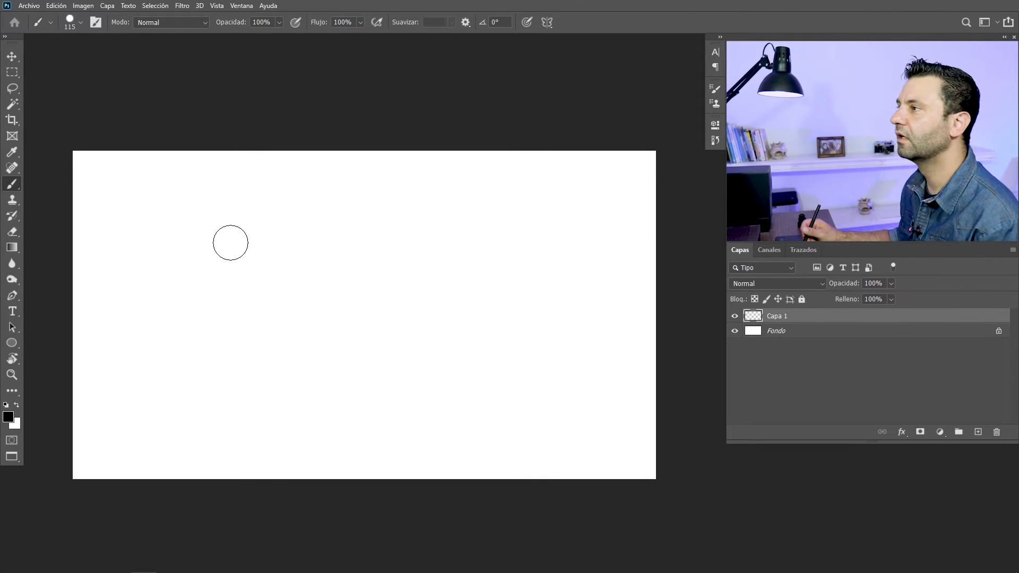
right_click(244, 200)
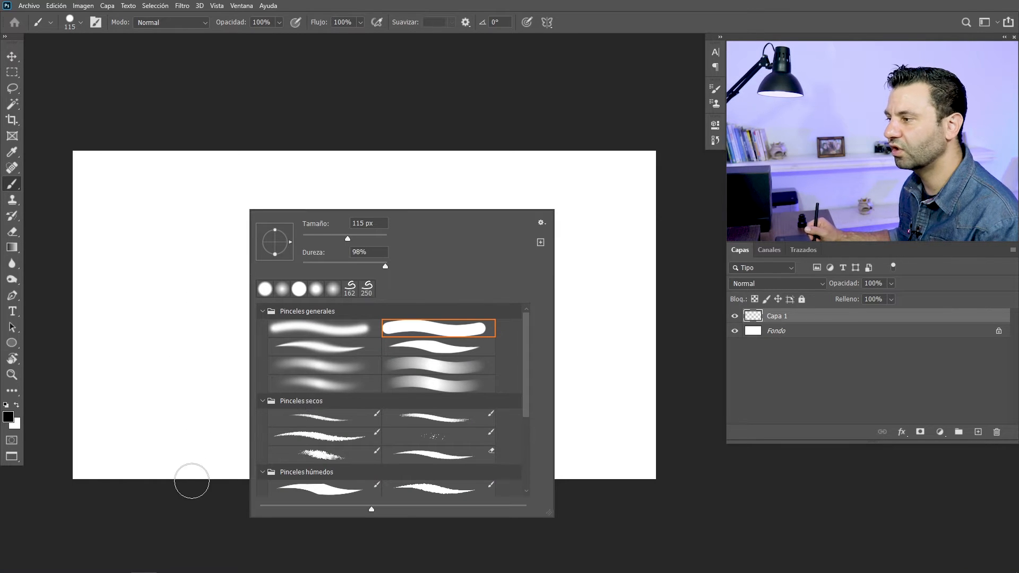
Resize the brush interactively on the canvas to 102 px
mouse_move(174, 221)
left_mouse_down()
mouse_move(194, 245)
mouse_move(186, 304)
mouse_move(183, 233)
mouse_move(171, 314)
mouse_move(148, 353)
left_mouse_up()
left_click_drag(206, 271, 172, 300)
mouse_move(264, 206)
left_mouse_down()
mouse_move(246, 239)
mouse_move(261, 266)
mouse_move(252, 282)
left_mouse_up()
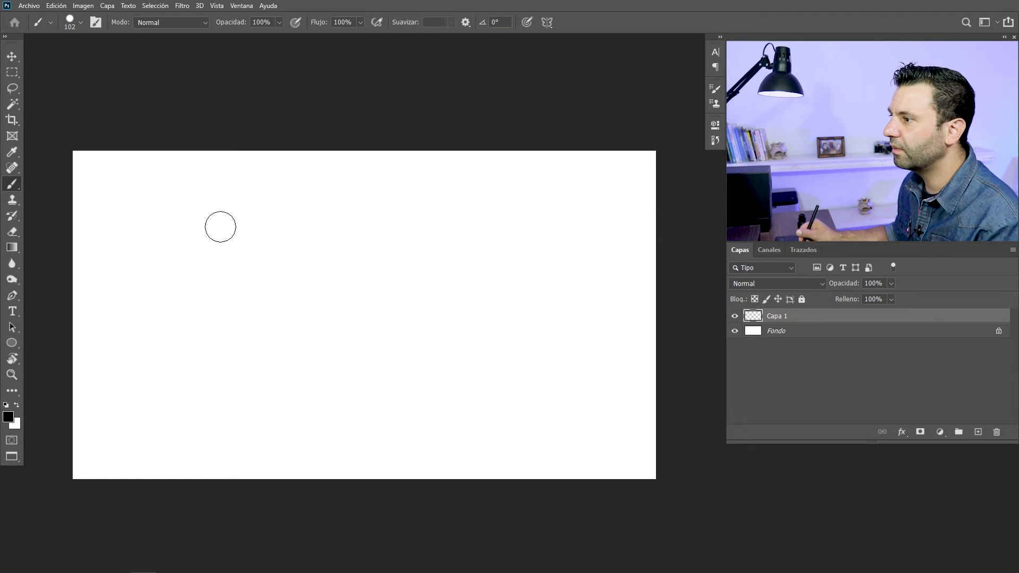
Paint a black blob at 100% brush opacity and, beside it, overlapping grey blobs at 20% opacity
left_click(148, 222)
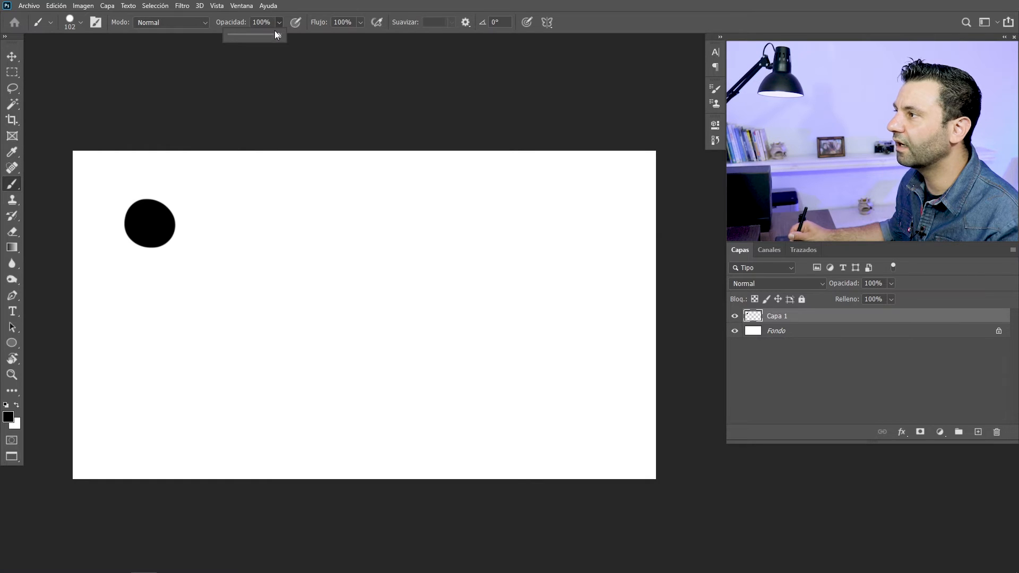
left_click(275, 31)
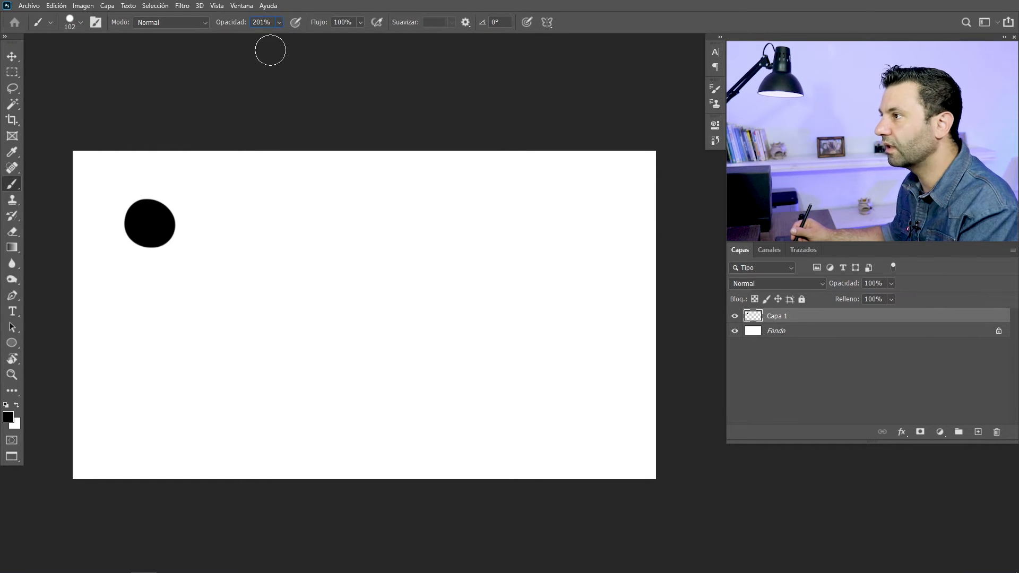
key("Return")
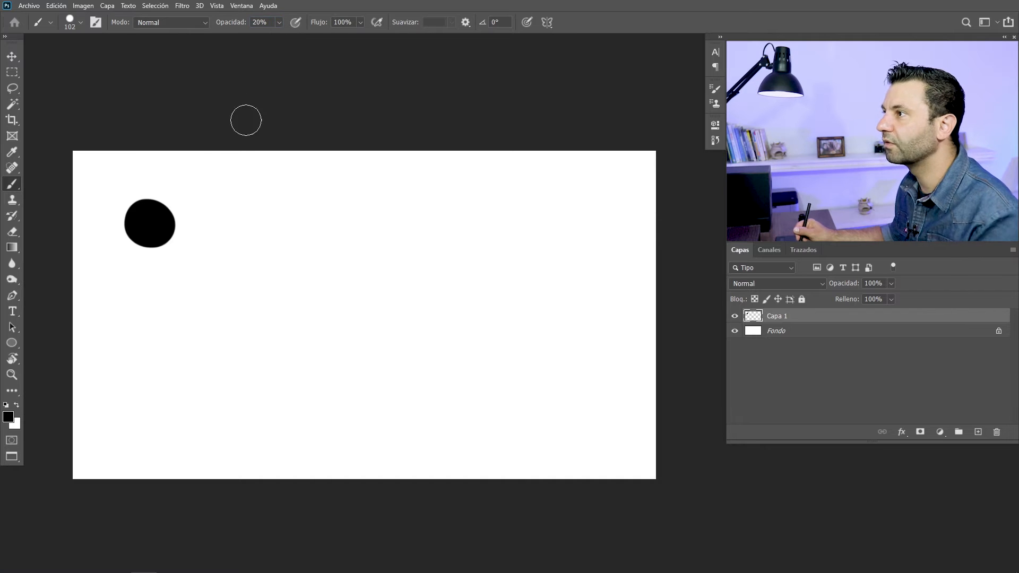
mouse_move(237, 216)
left_mouse_down()
mouse_move(245, 256)
mouse_move(273, 223)
mouse_move(224, 243)
mouse_move(271, 241)
mouse_move(247, 218)
mouse_move(250, 245)
left_mouse_up()
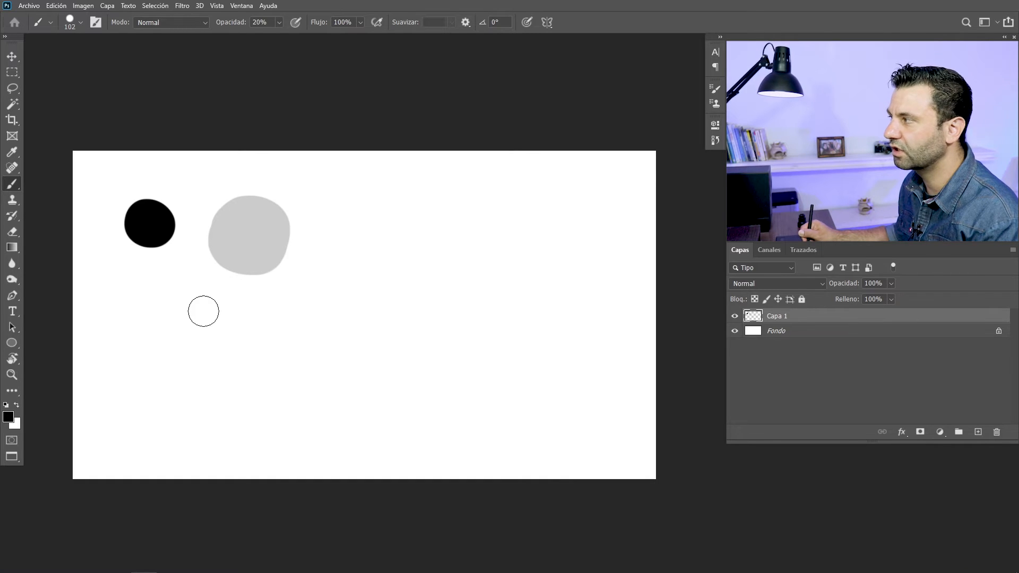
mouse_move(229, 259)
left_mouse_down()
mouse_move(241, 255)
mouse_move(230, 270)
mouse_move(234, 250)
mouse_move(229, 258)
left_mouse_up()
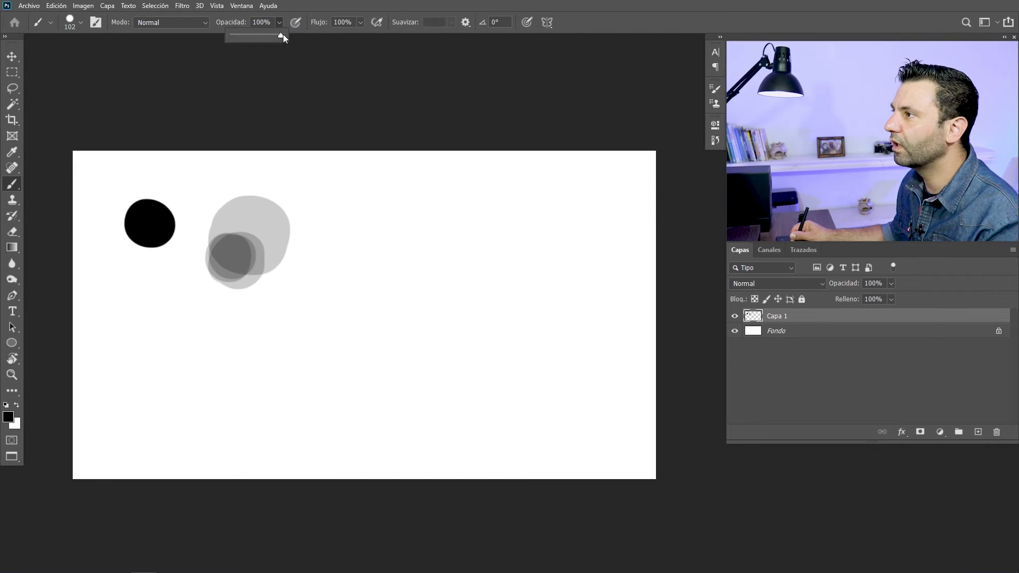
Set the brush flow to 4% at 100% opacity and build up a dark, soft-edged blob beside the grey ones
left_click(330, 28)
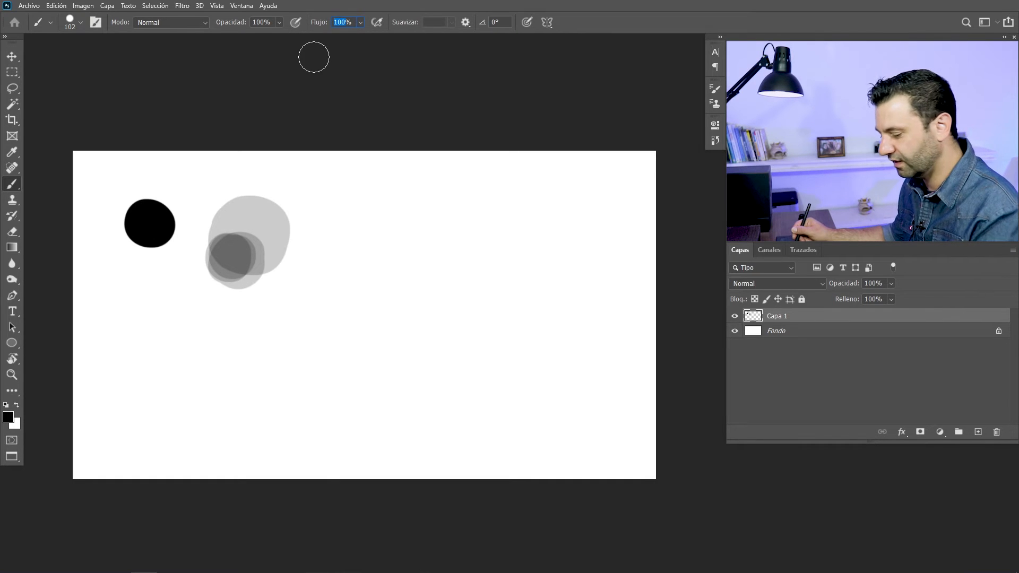
left_click_drag(360, 22, 352, 36)
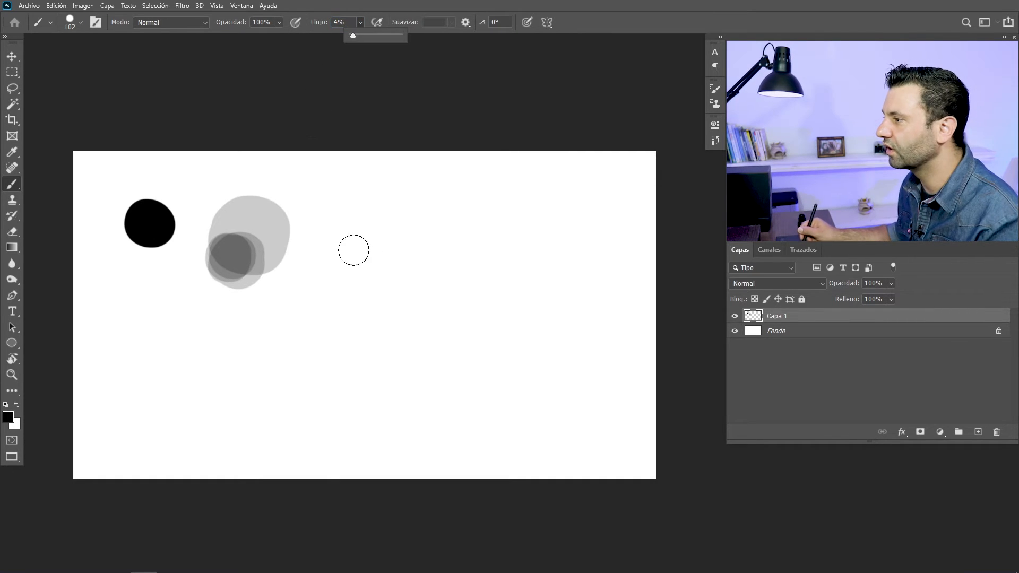
mouse_move(354, 216)
left_mouse_down()
mouse_move(340, 252)
mouse_move(393, 239)
mouse_move(356, 210)
mouse_move(344, 244)
mouse_move(351, 220)
mouse_move(332, 242)
mouse_move(372, 270)
mouse_move(380, 243)
mouse_move(360, 228)
mouse_move(350, 237)
mouse_move(373, 251)
mouse_move(360, 219)
mouse_move(370, 263)
mouse_move(353, 221)
mouse_move(384, 260)
mouse_move(342, 224)
mouse_move(390, 246)
mouse_move(340, 244)
mouse_move(369, 225)
mouse_move(364, 245)
left_mouse_up()
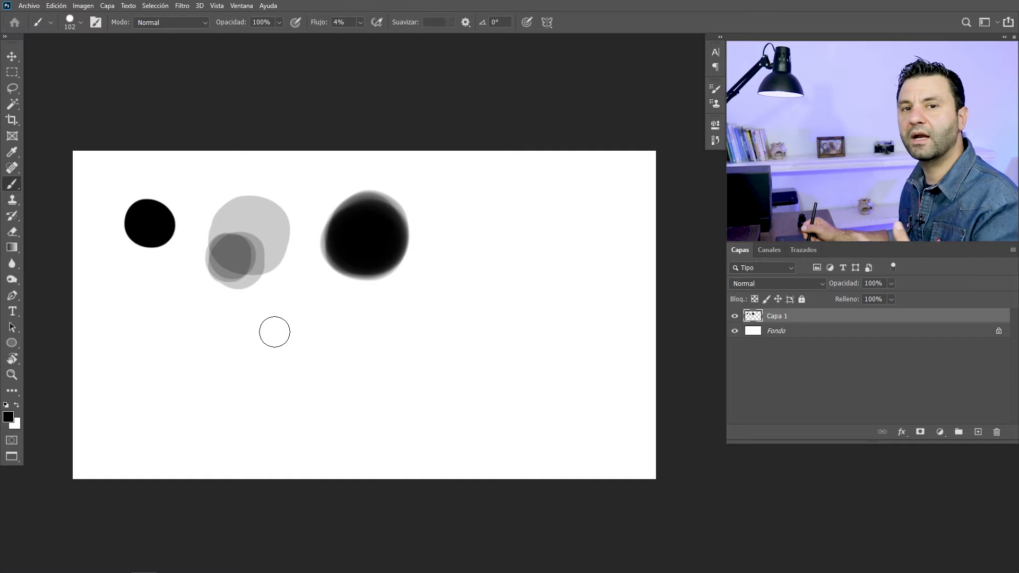
Compare a long stroke at 4% flow with one below it at 8% opacity and 100% flow, and clear the layer
left_click(205, 338)
mouse_move(205, 339)
left_mouse_down()
mouse_move(329, 321)
mouse_move(429, 322)
left_mouse_up()
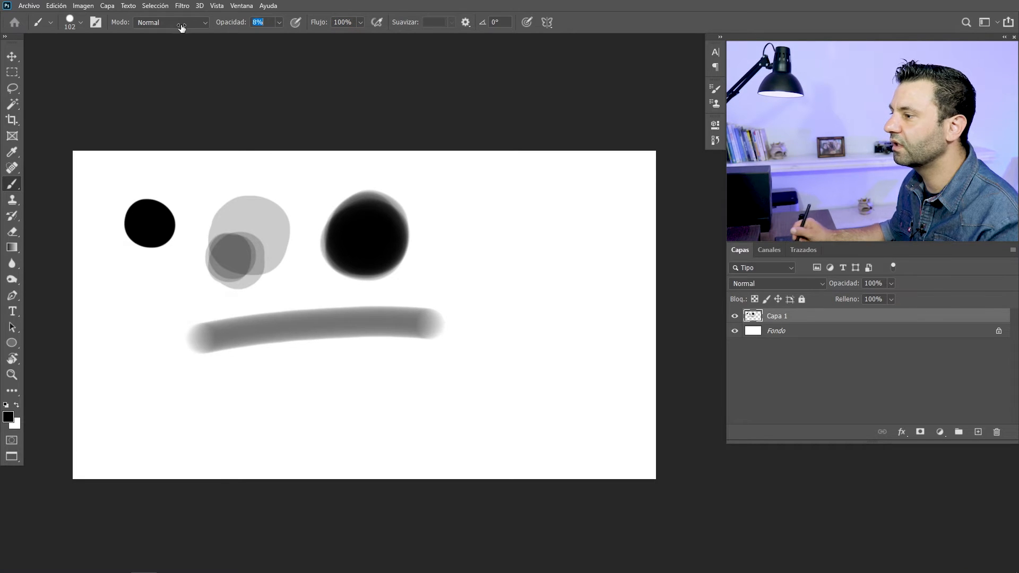
left_click_drag(188, 386, 443, 373)
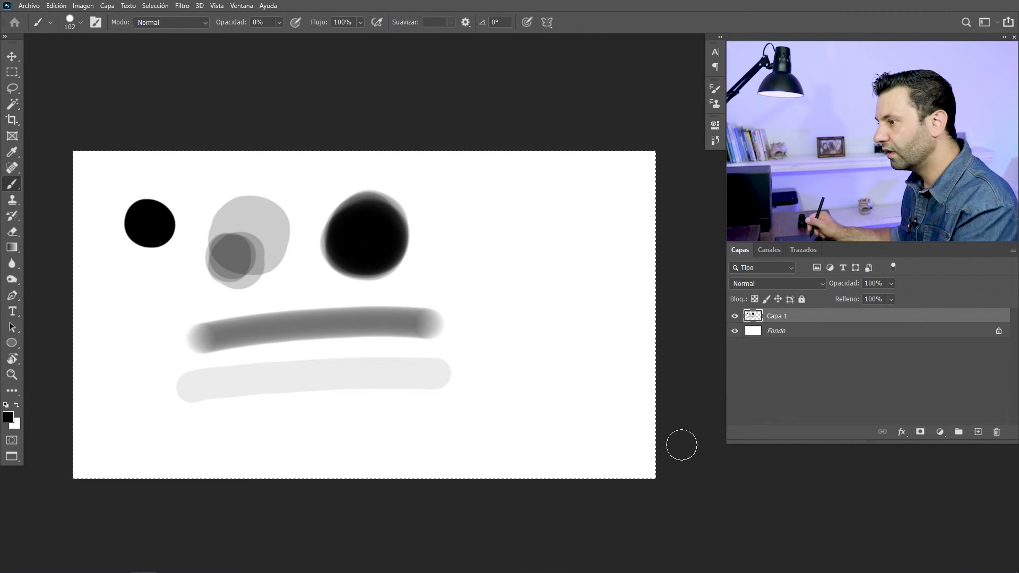
key("Delete")
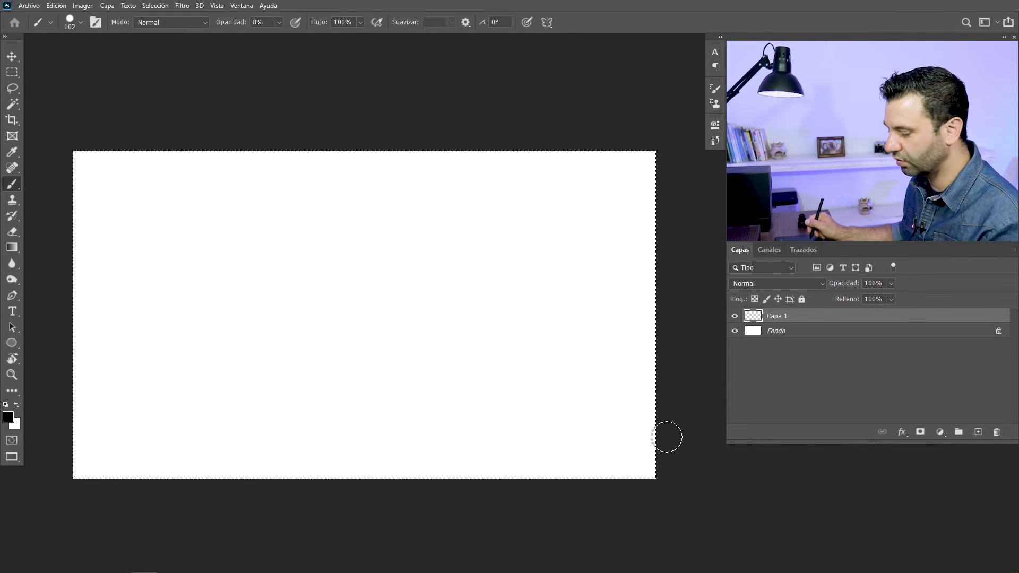
key("ctrl+d")
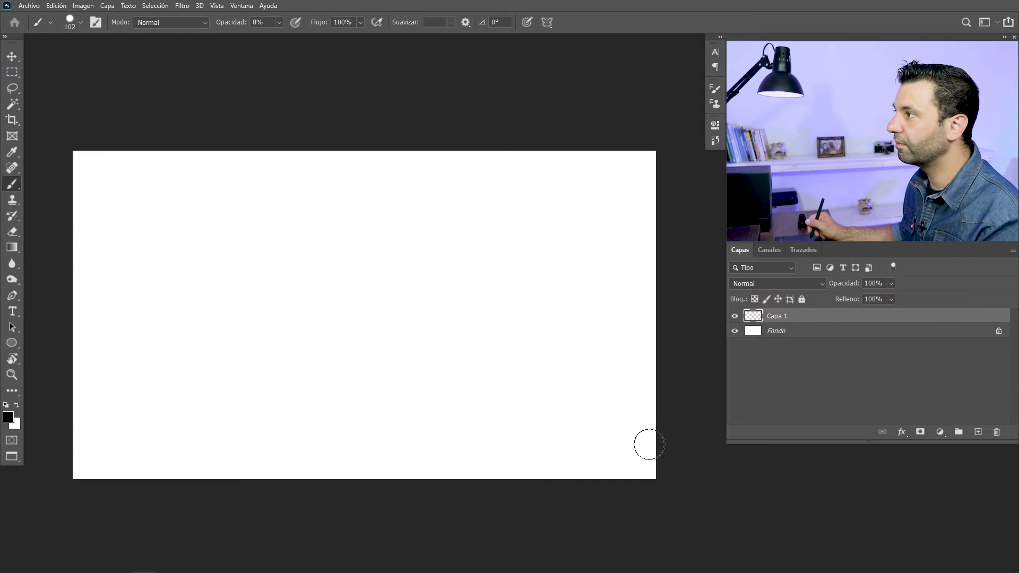
Set the brush opacity to 100% and its size to 37 px
left_click(278, 24)
left_click_drag(287, 38, 331, 39)
right_click(335, 228)
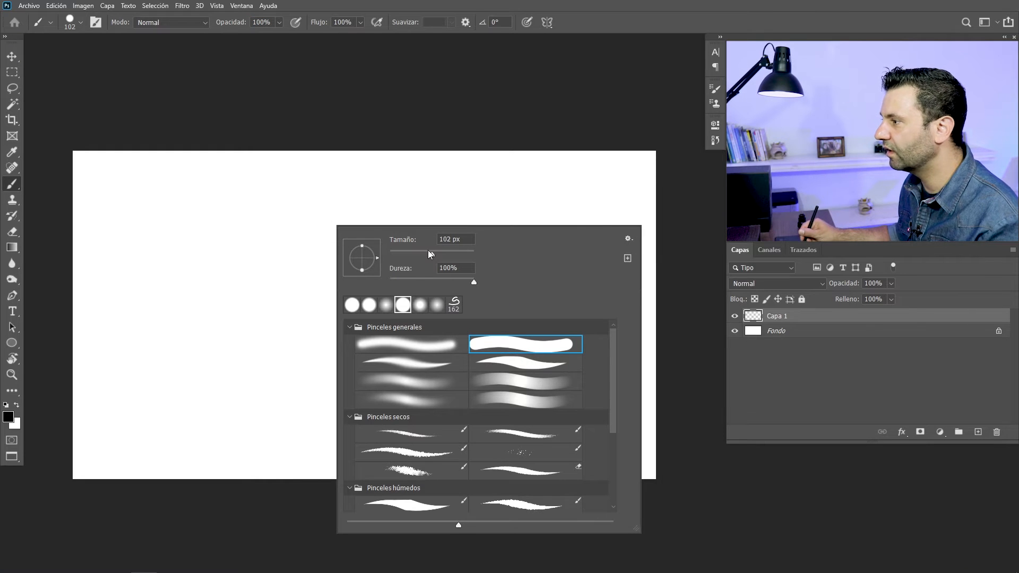
left_click_drag(405, 256, 406, 255)
left_click(539, 72)
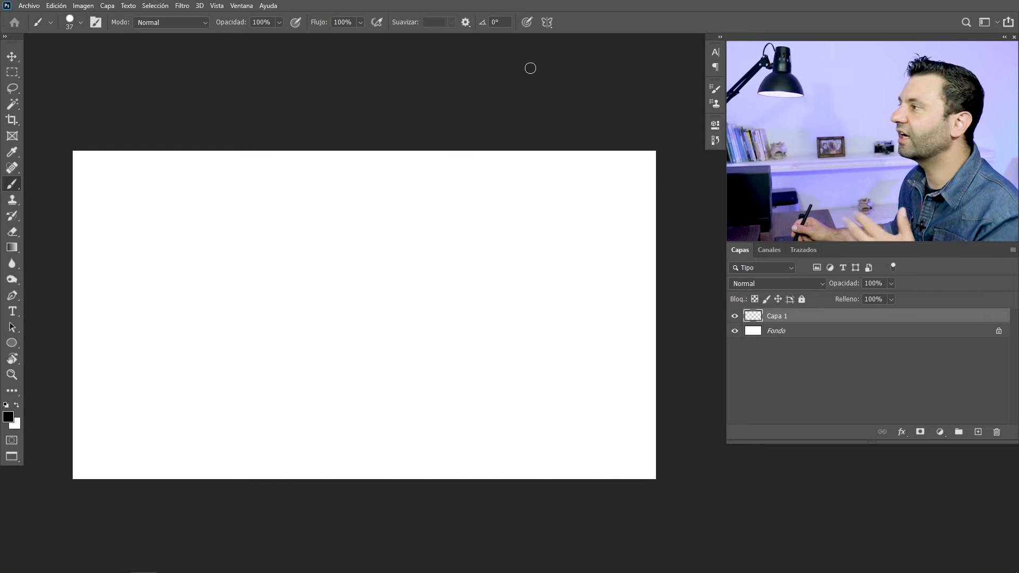
Turn on Vertical paint symmetry with its axis at the canvas centre, and try a mirrored zigzag stroke, undoing it
left_click(547, 22)
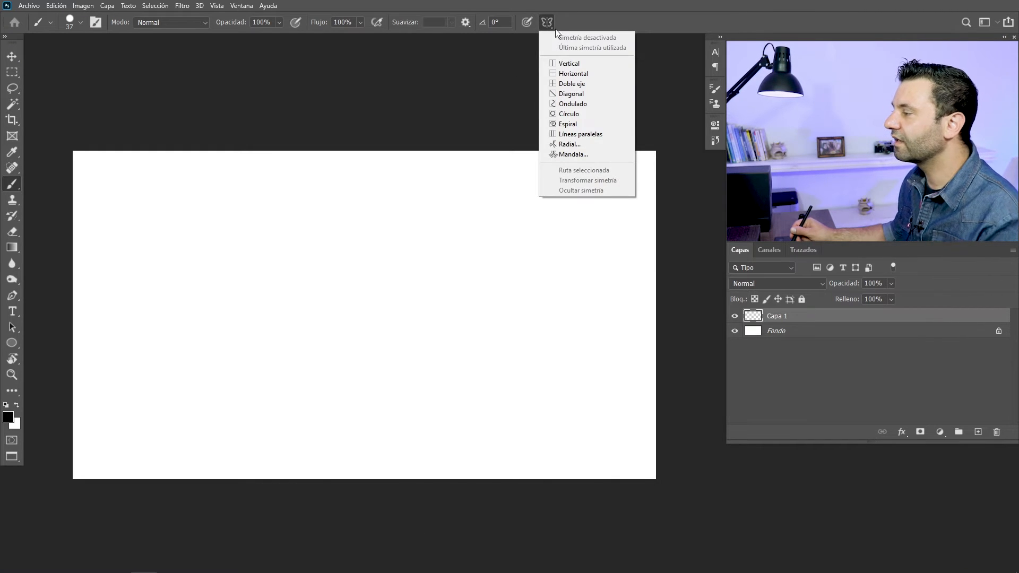
left_click(568, 65)
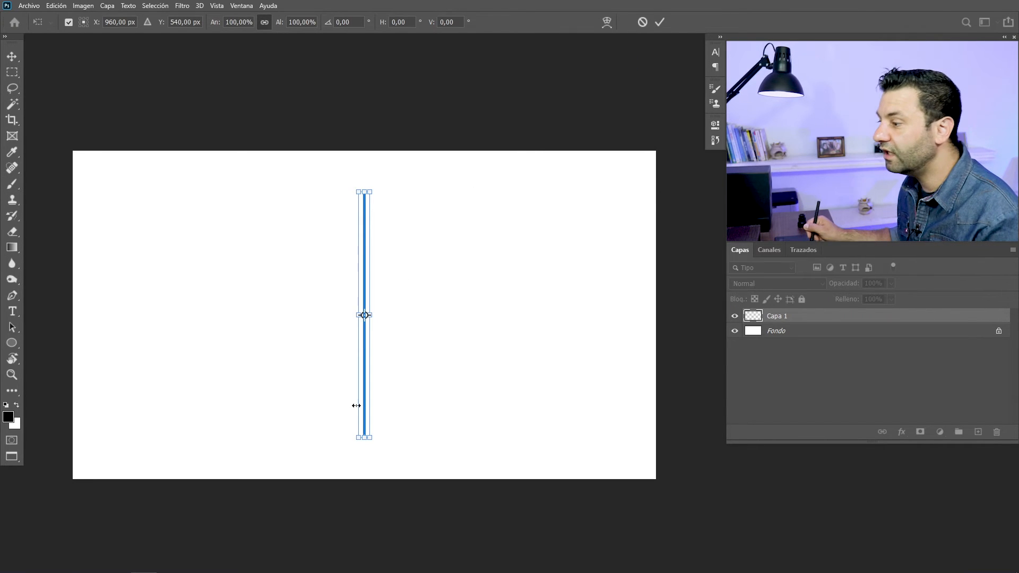
mouse_move(408, 320)
left_mouse_down()
mouse_move(421, 298)
mouse_move(425, 320)
left_mouse_up()
key("ctrl+z")
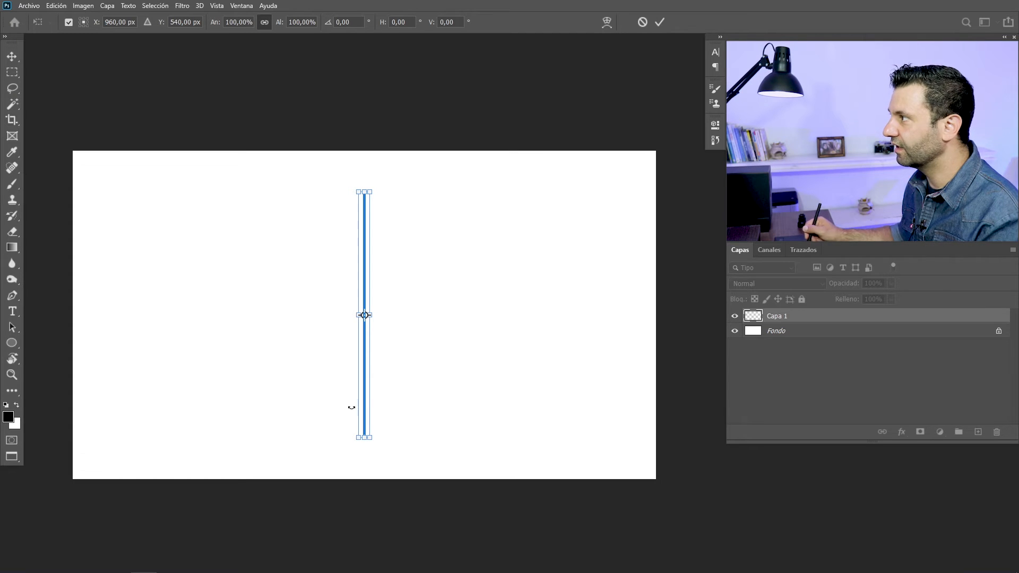
left_click(659, 22)
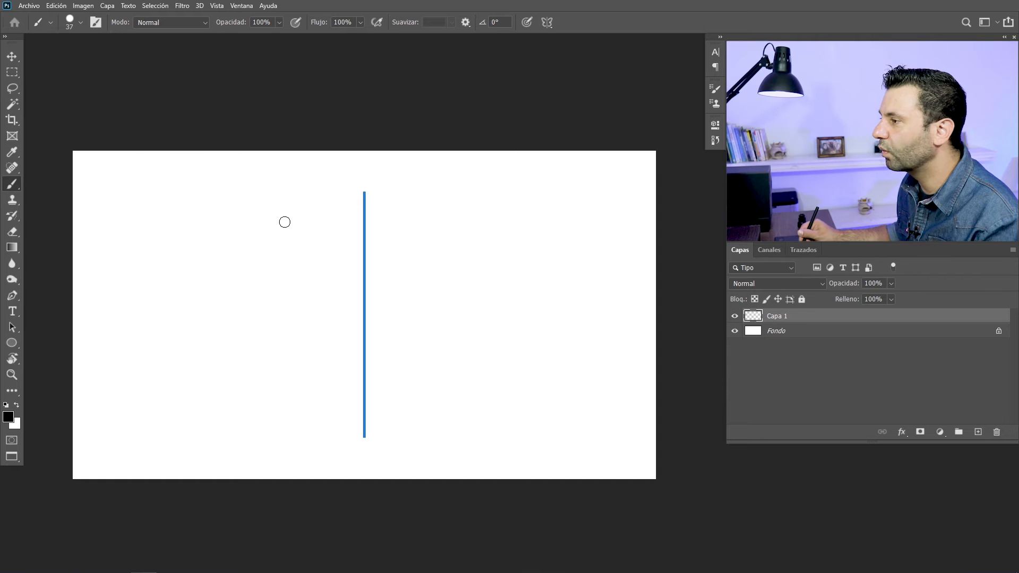
mouse_move(290, 219)
left_mouse_down()
mouse_move(246, 237)
mouse_move(305, 249)
mouse_move(210, 276)
mouse_move(312, 290)
mouse_move(231, 312)
mouse_move(307, 327)
mouse_move(225, 345)
mouse_move(291, 347)
mouse_move(250, 358)
mouse_move(276, 382)
mouse_move(262, 404)
left_mouse_up()
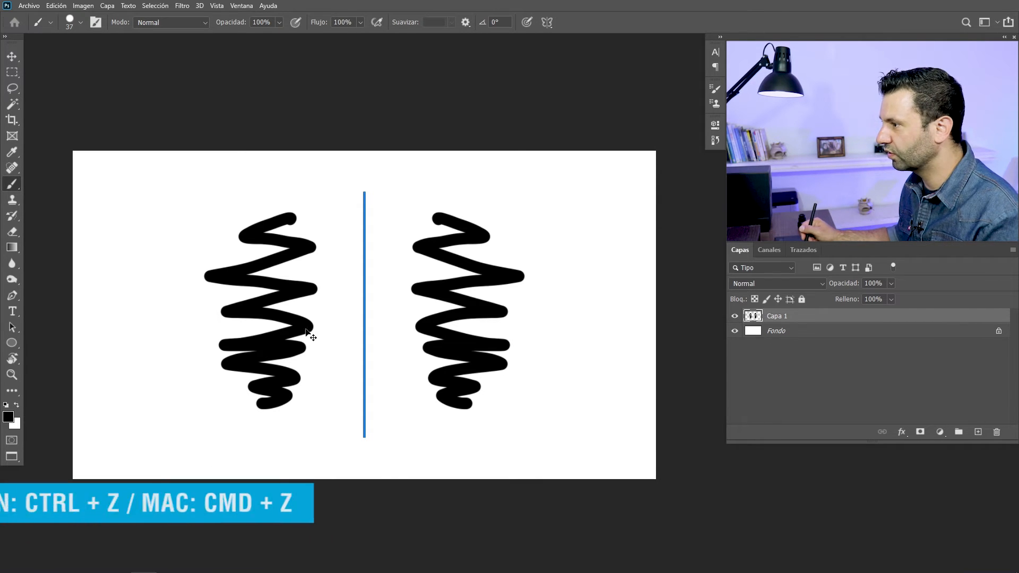
key("ctrl+z")
Reduce the brush size interactively on the canvas to 16 px
right_click(355, 252, "alt")
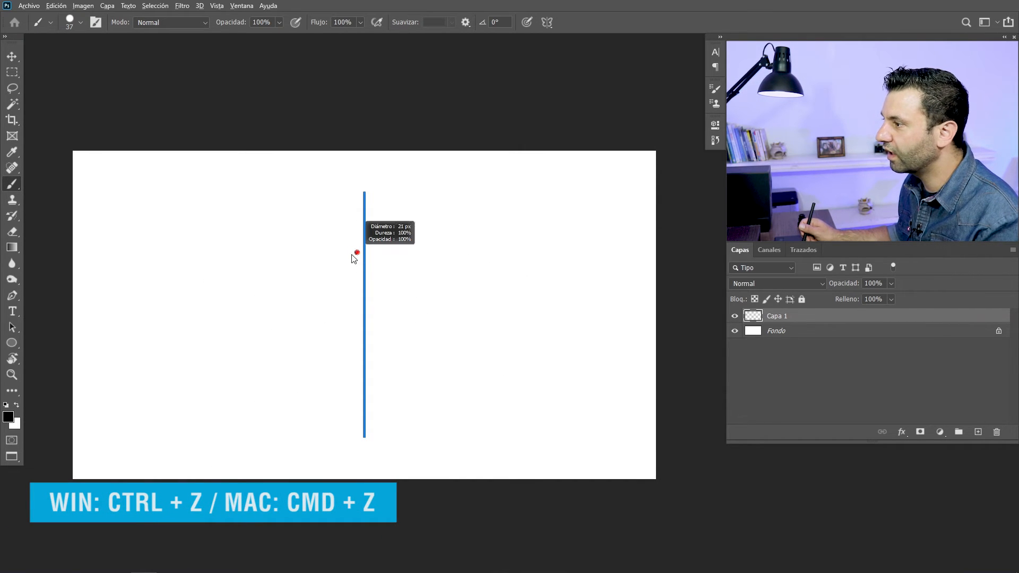
scroll(358, 252, "up", 1)
Paint a mirrored bat outline across the vertical axis with arrows and squiggles at its sides, and clear the layer
mouse_move(364, 253)
left_mouse_down()
mouse_move(340, 237)
mouse_move(330, 257)
mouse_move(288, 253)
mouse_move(269, 216)
mouse_move(240, 242)
mouse_move(226, 279)
mouse_move(227, 337)
mouse_move(252, 379)
mouse_move(289, 391)
mouse_move(283, 362)
mouse_move(304, 385)
mouse_move(316, 368)
mouse_move(332, 390)
mouse_move(341, 371)
mouse_move(364, 421)
left_mouse_up()
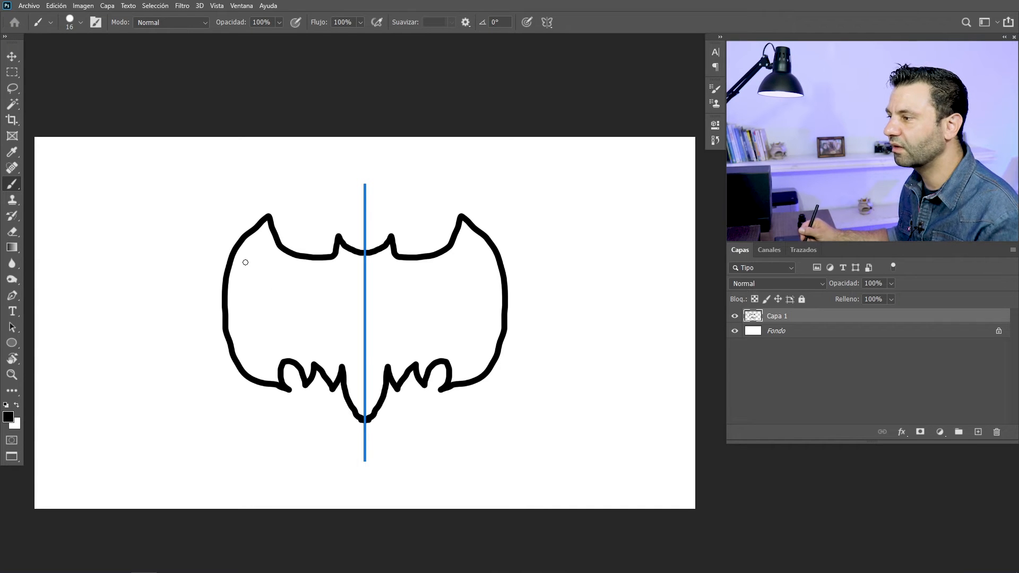
mouse_move(120, 226)
left_mouse_down()
mouse_move(201, 228)
mouse_move(187, 210)
mouse_move(186, 237)
mouse_move(204, 228)
left_mouse_up()
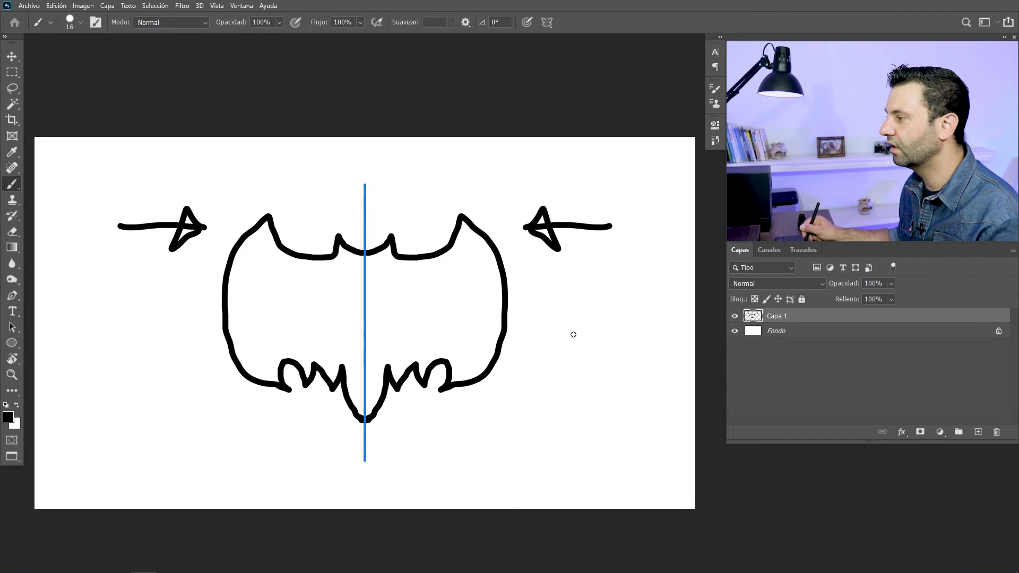
left_click_drag(524, 295, 543, 354)
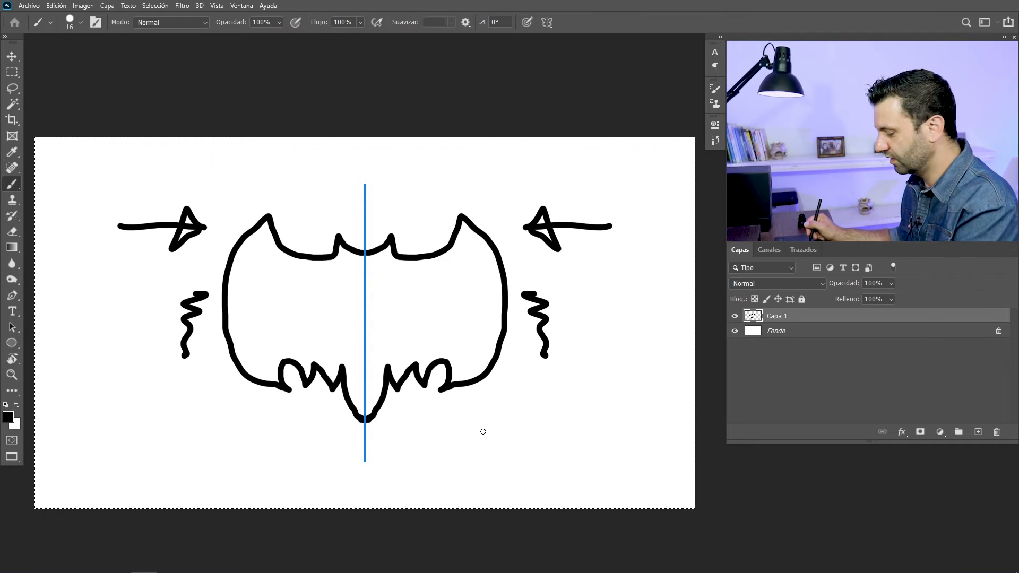
key("Delete")
key("ctrl+d")
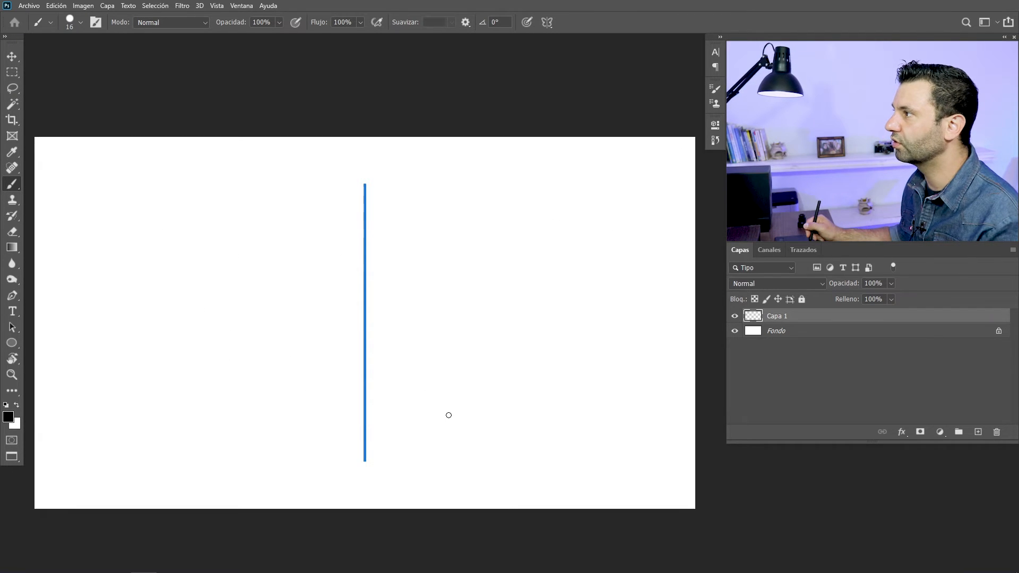
Switch the paint symmetry to Doble eje and accept its default placement at the canvas centre
left_click(546, 24)
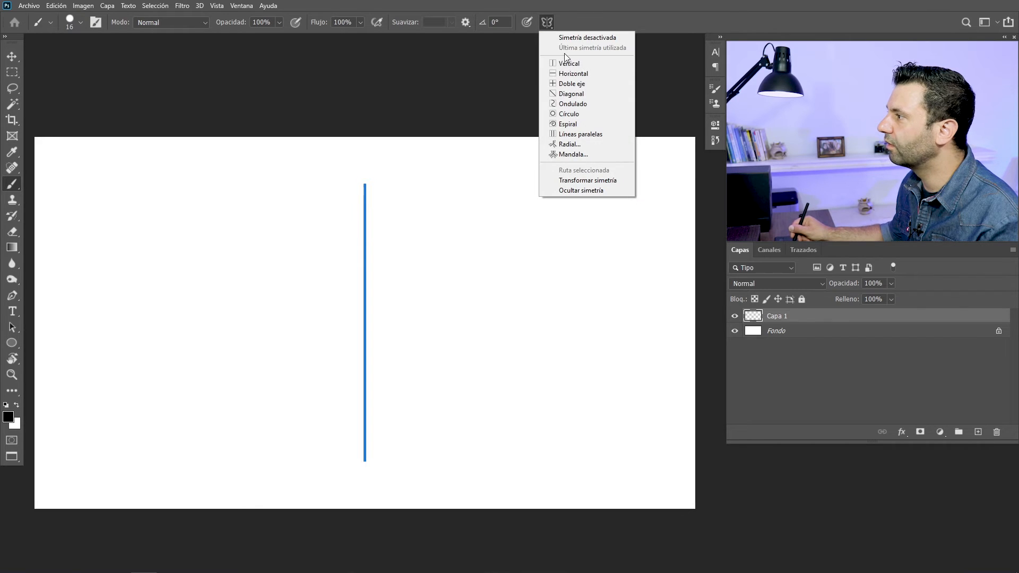
left_click(572, 84)
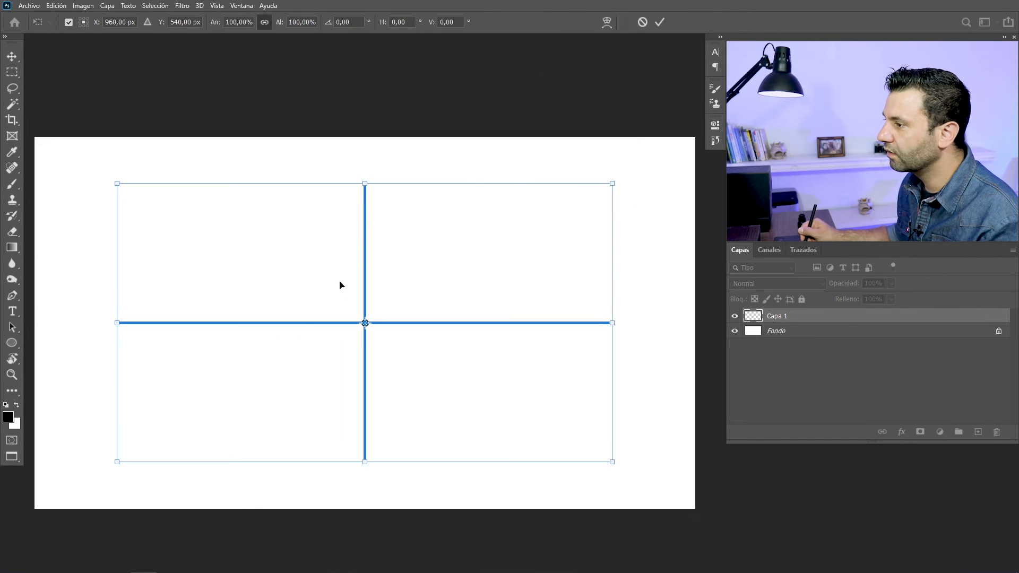
left_click(660, 22)
Paint a wavy diagonal stroke and a zigzag mirrored across both axes, and clear the layer
left_click_drag(365, 326, 272, 218)
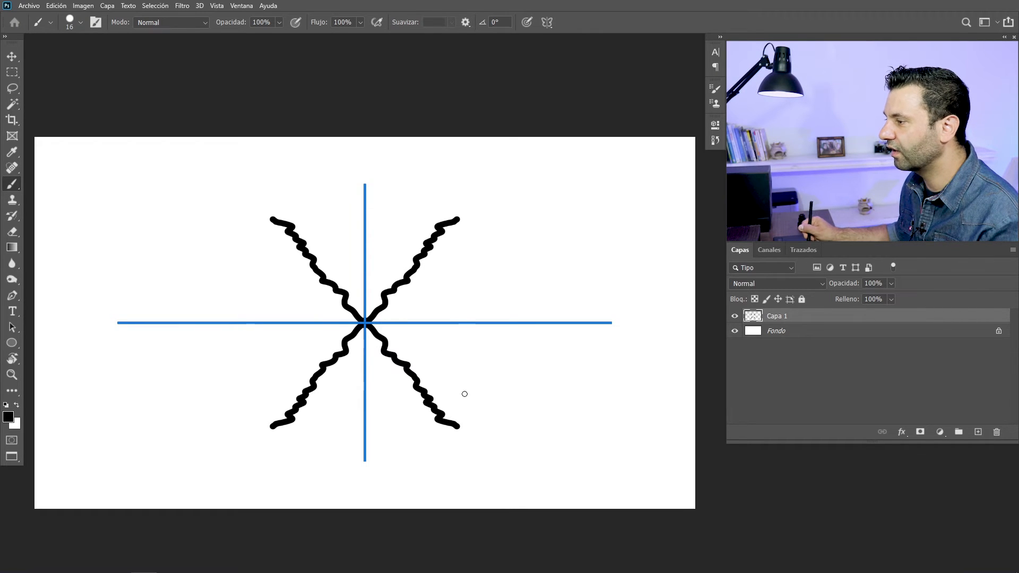
mouse_move(265, 246)
left_mouse_down()
mouse_move(235, 295)
mouse_move(280, 277)
mouse_move(276, 303)
mouse_move(300, 293)
mouse_move(300, 310)
mouse_move(324, 313)
left_mouse_up()
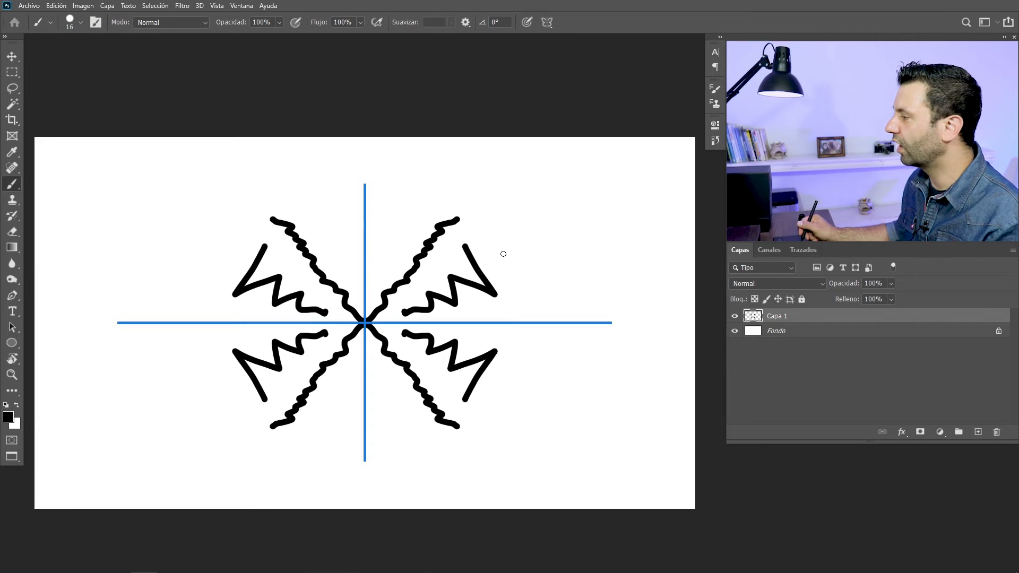
key("ctrl+a")
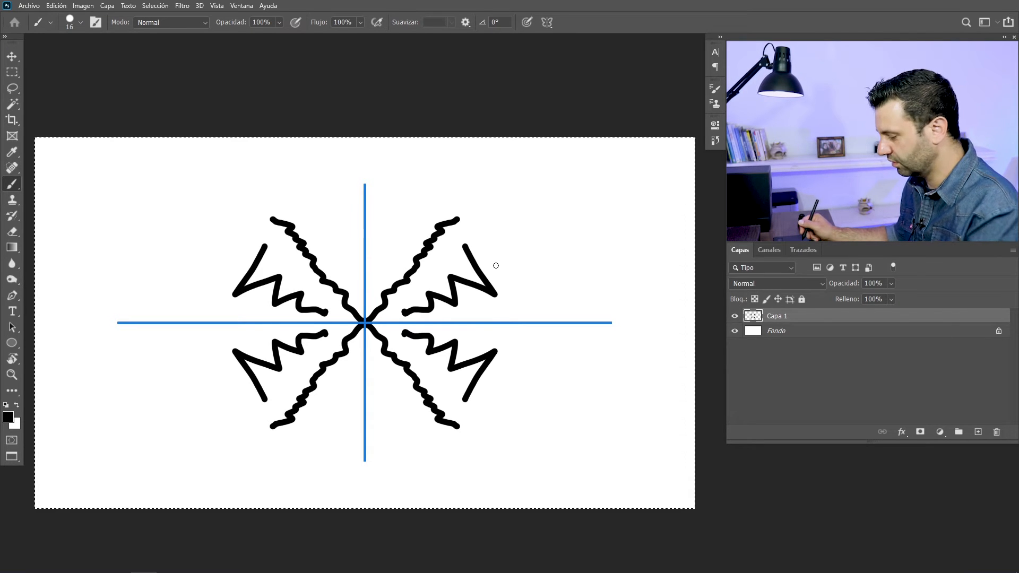
key("Delete")
key("ctrl+d")
Switch the paint symmetry to Mandala with 5 segments and accept its default placement
left_click(547, 22)
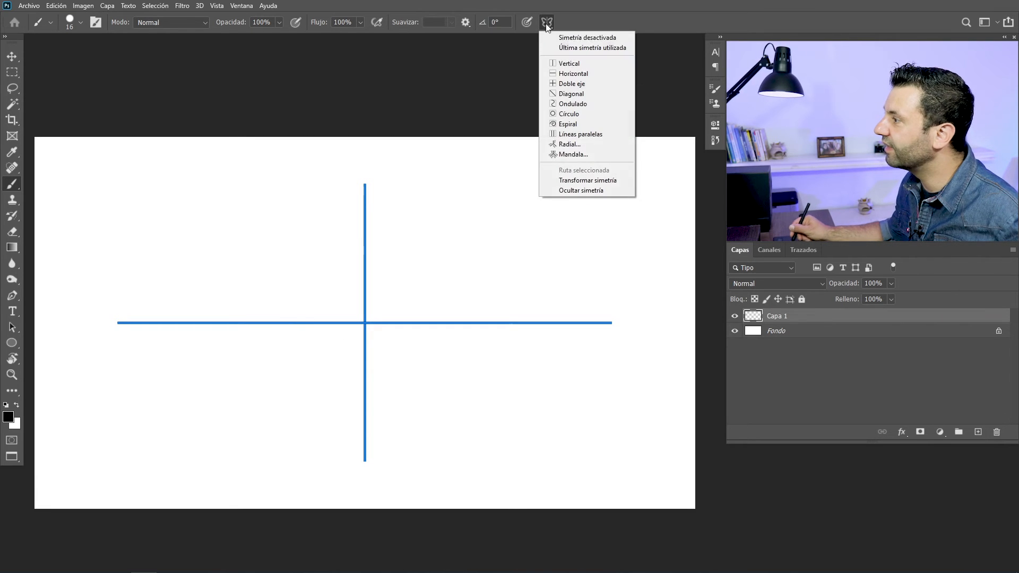
left_click(574, 155)
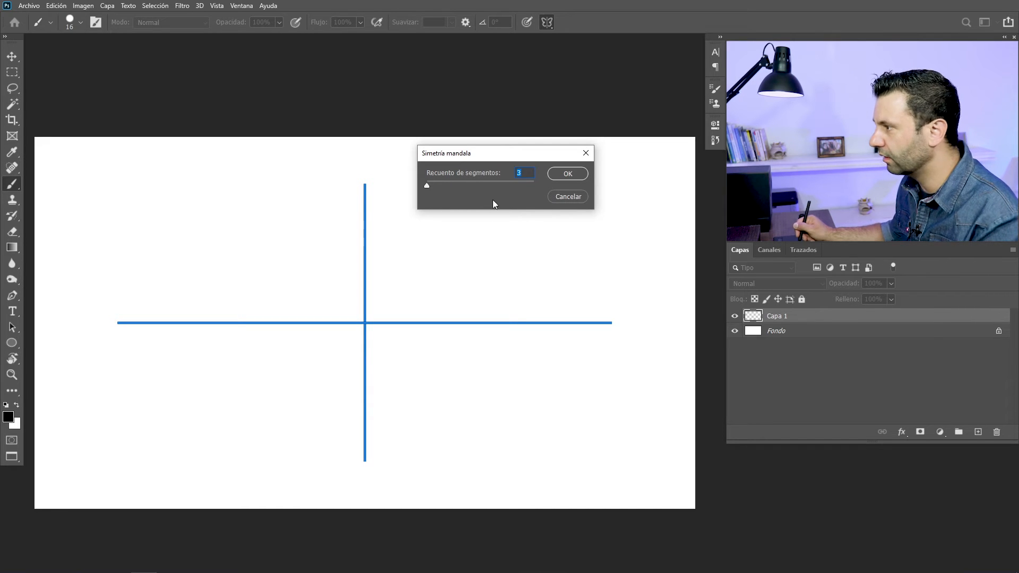
type("5")
key("Return")
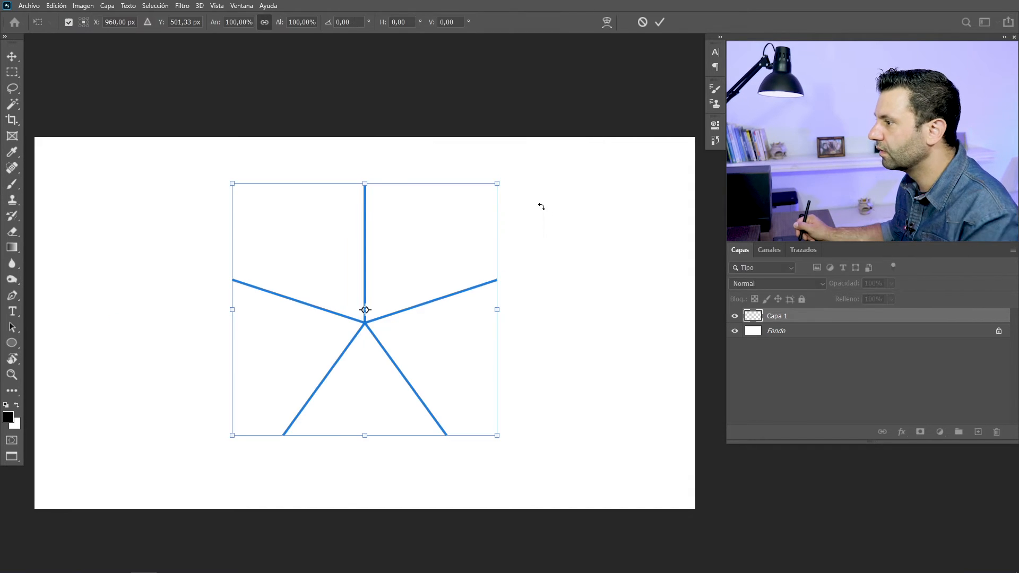
left_click(658, 22)
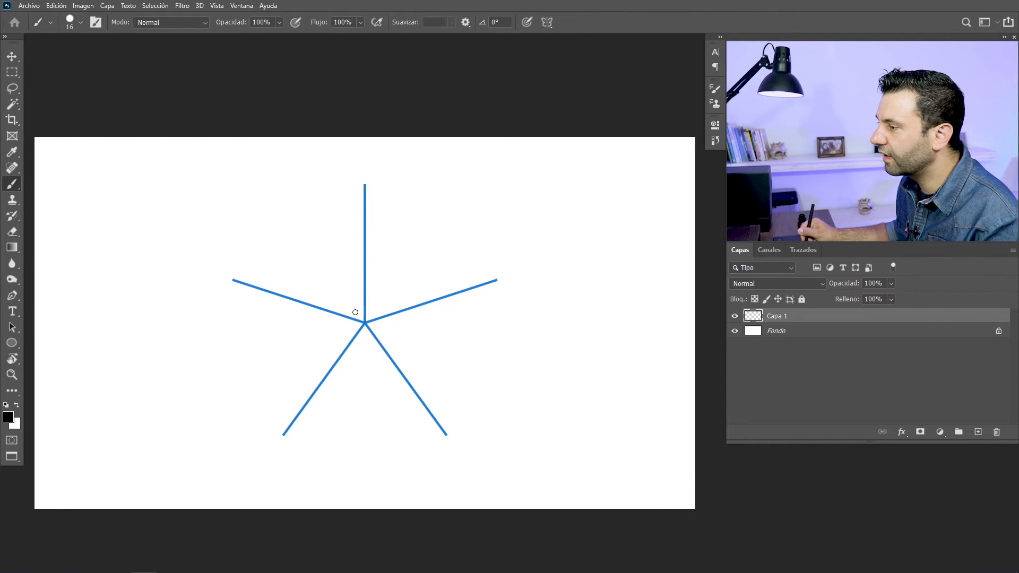
Paint a black mandala of branching strokes and dashes around the centre, and add short squiggles in red among the outer dashes
mouse_move(361, 321)
left_mouse_down()
mouse_move(326, 296)
mouse_move(348, 303)
mouse_move(273, 339)
mouse_move(262, 390)
left_mouse_up()
left_click(8, 417)
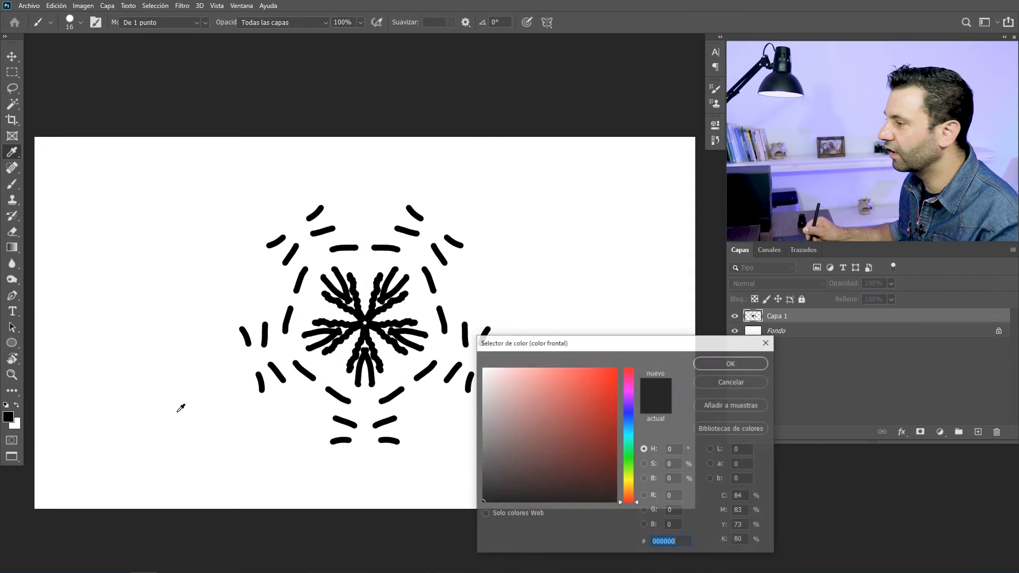
left_click(602, 409)
key("Return")
left_click_drag(455, 307, 470, 317)
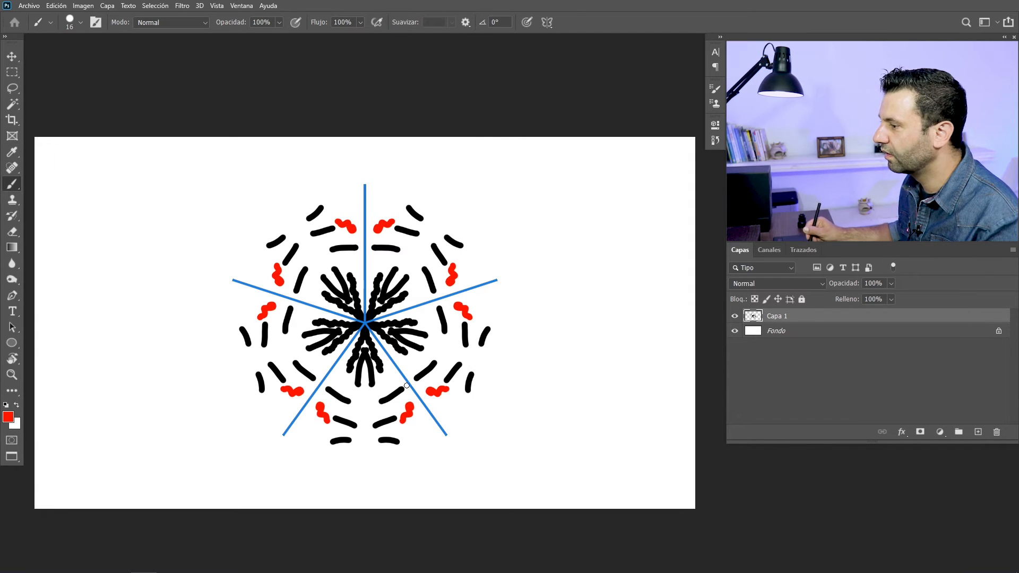
Set the foreground colour to f7ba00 and paint mirrored strokes between the mandala's outer dashes and in the surrounding outer ring
left_click(11, 419)
left_click(624, 485)
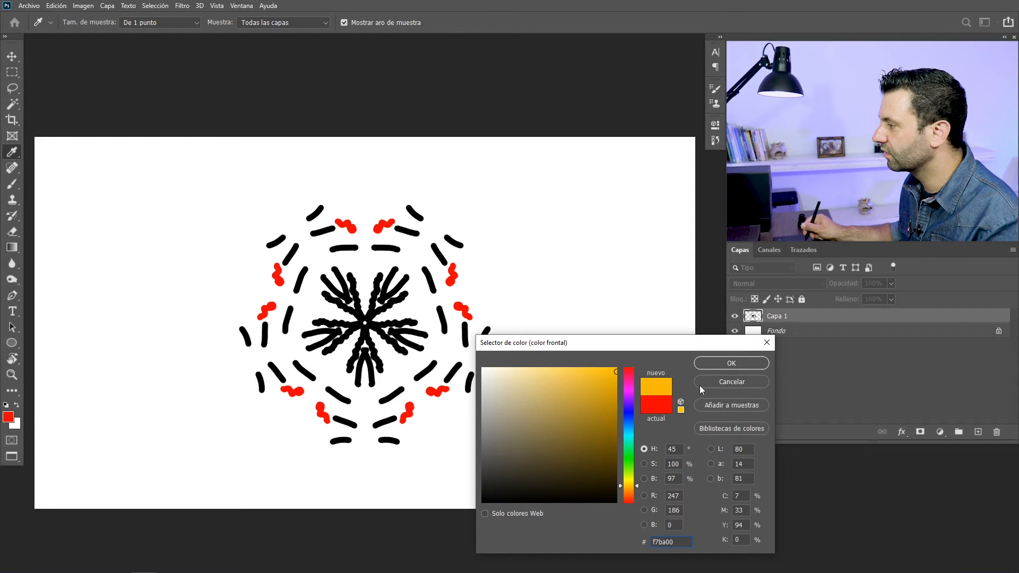
left_click(712, 363)
mouse_move(452, 340)
left_mouse_down()
mouse_move(443, 353)
mouse_move(479, 353)
left_mouse_up()
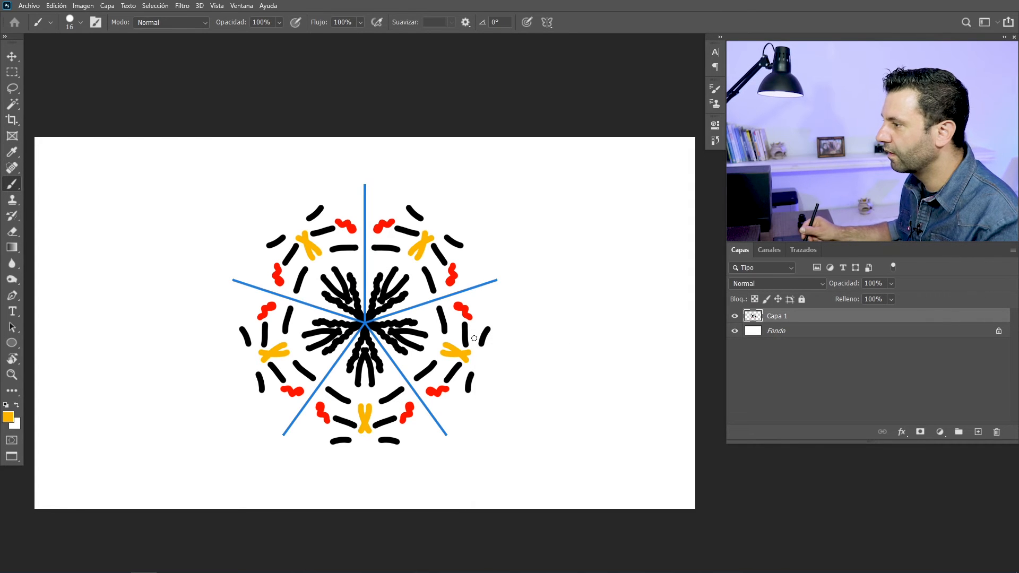
left_click_drag(477, 271, 502, 260)
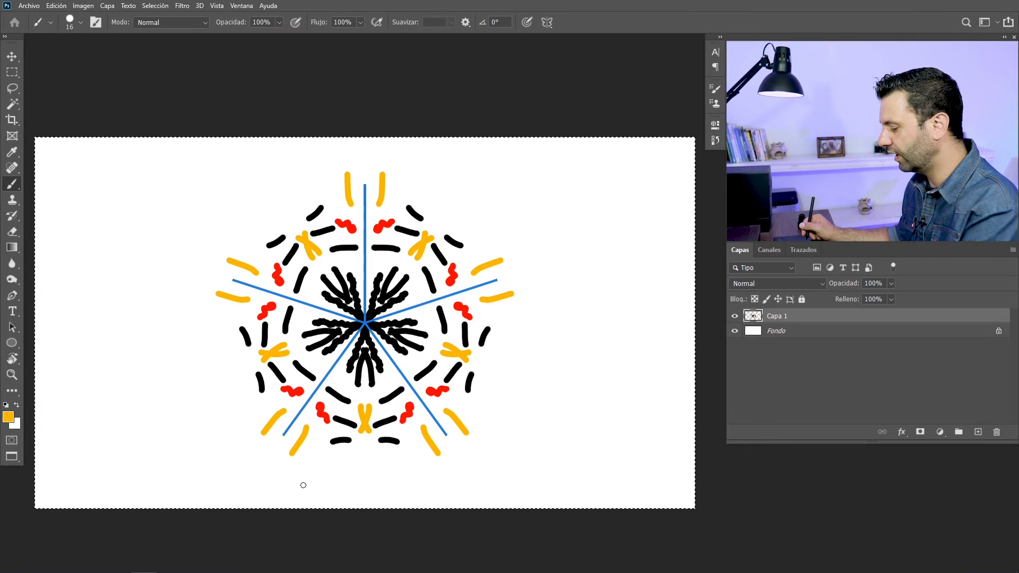
Clear the mandala from Capa 1 and turn the paint symmetry off with Simetría desactivada
key("Delete")
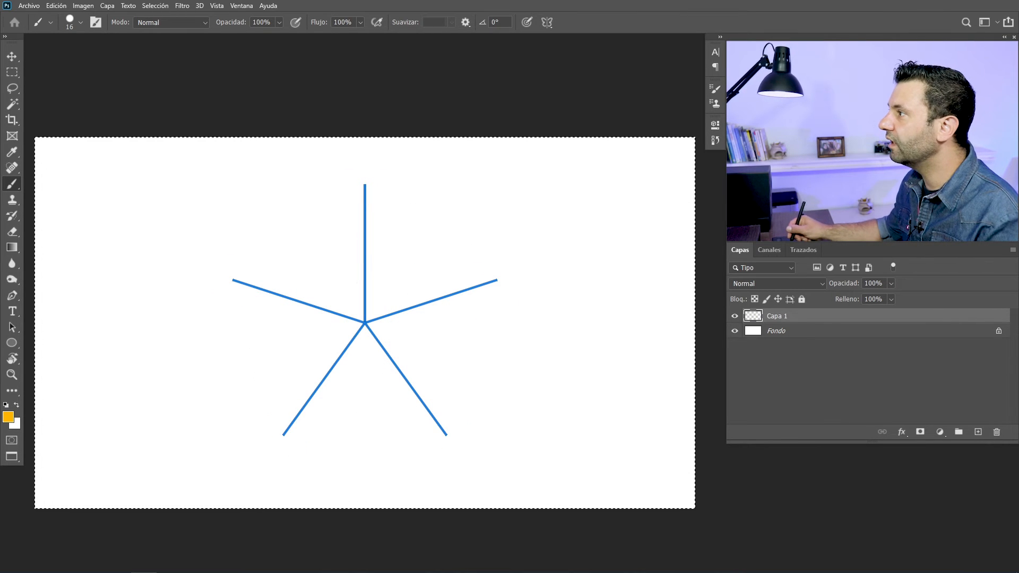
left_click(549, 25)
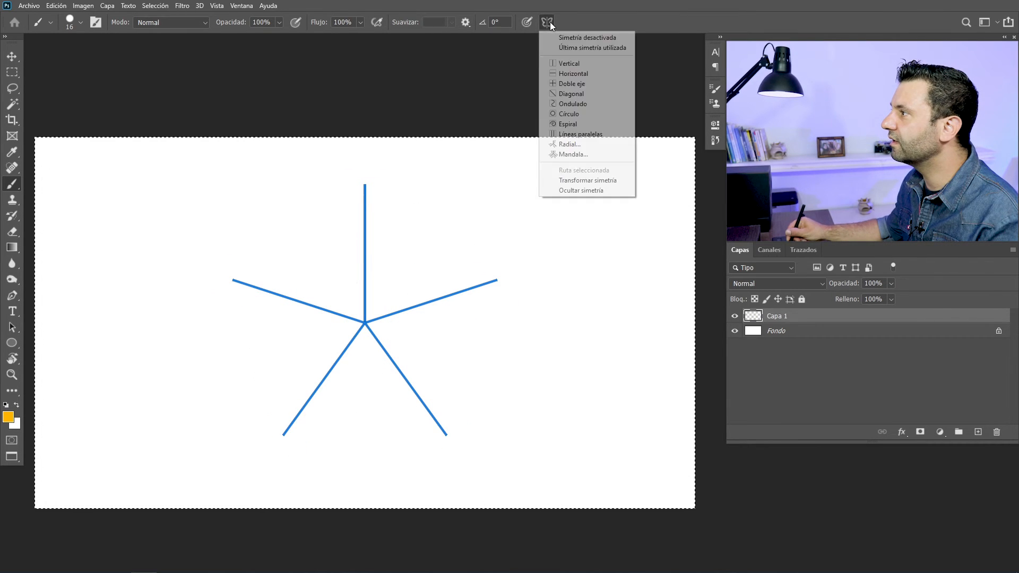
left_click(578, 37)
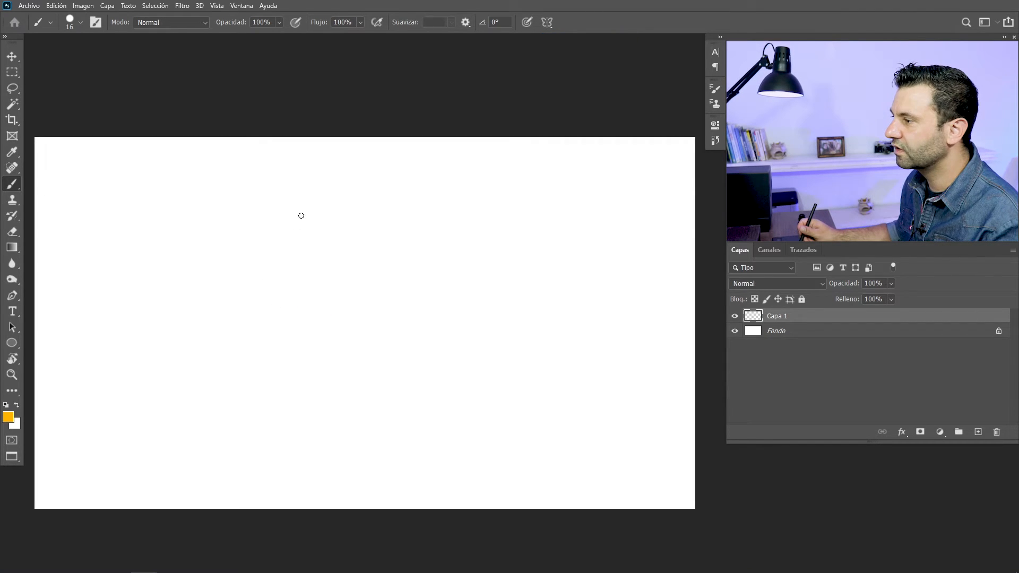
Choose the soft round preset in Pinceles generales and enlarge the brush to 73 px
right_click(321, 200)
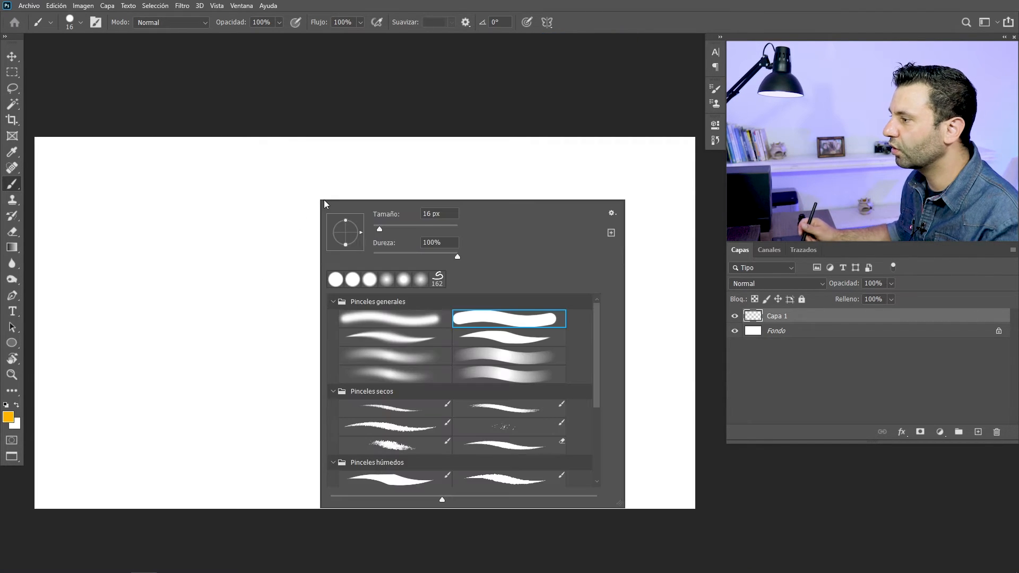
left_click(376, 320)
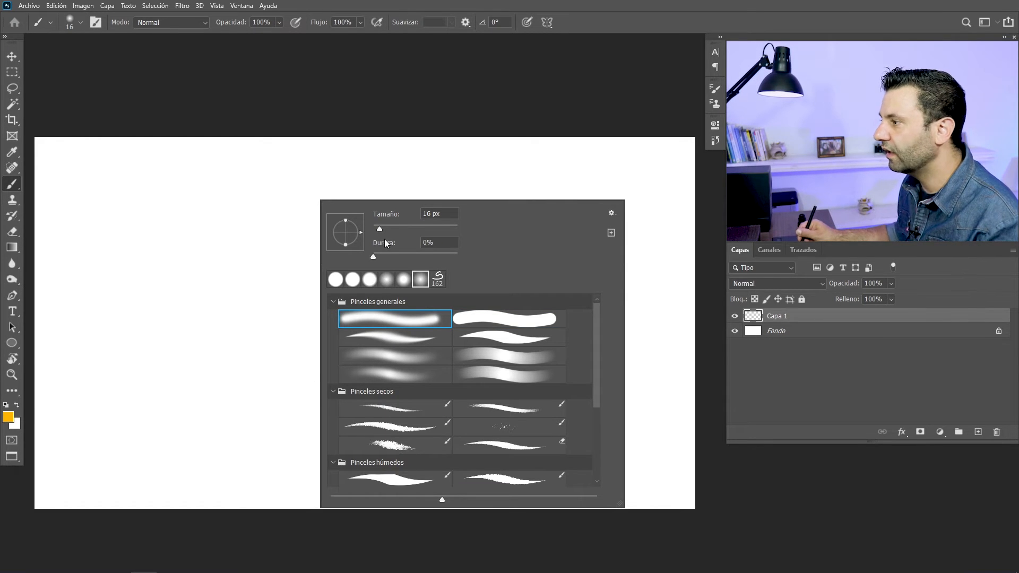
left_click_drag(243, 187, 256, 185)
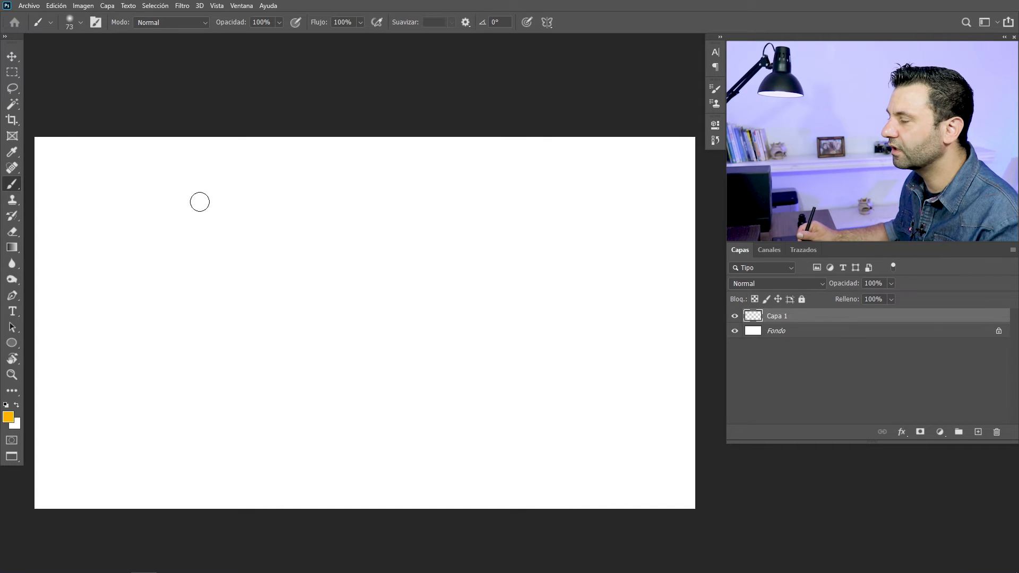
Reset the colours to default black and white and paint a soft arched stroke across the upper part of the canvas
mouse_move(203, 202)
left_mouse_down()
mouse_move(295, 196)
mouse_move(397, 216)
left_mouse_up()
key("ctrl+z")
left_click(6, 406)
mouse_move(183, 225)
left_mouse_down()
mouse_move(316, 198)
mouse_move(417, 210)
left_mouse_up()
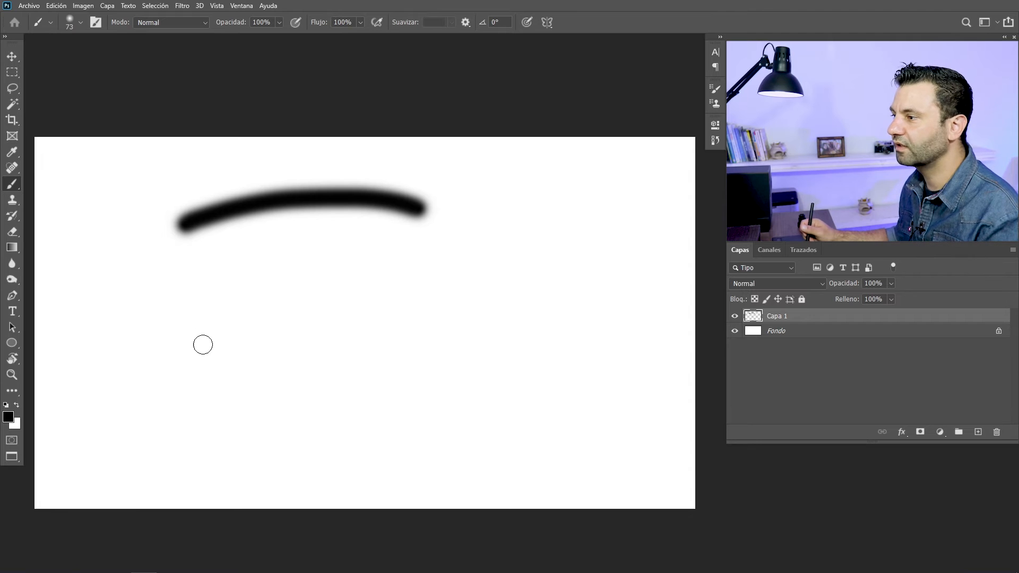
Paint an arched stroke with the brush hardness raised to 100%, and another below it with the hard round preset
right_click(250, 289)
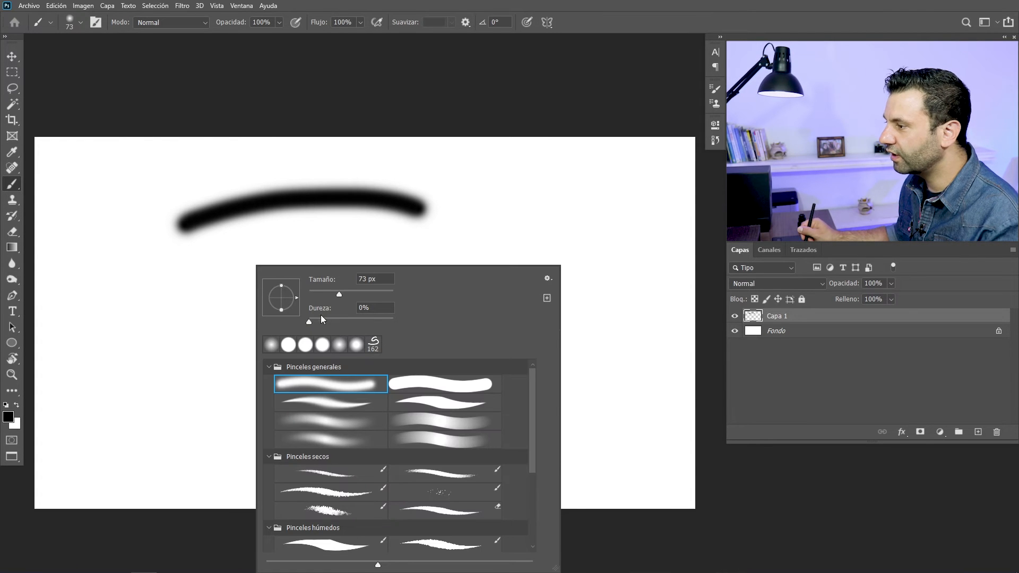
left_click_drag(310, 322, 344, 322)
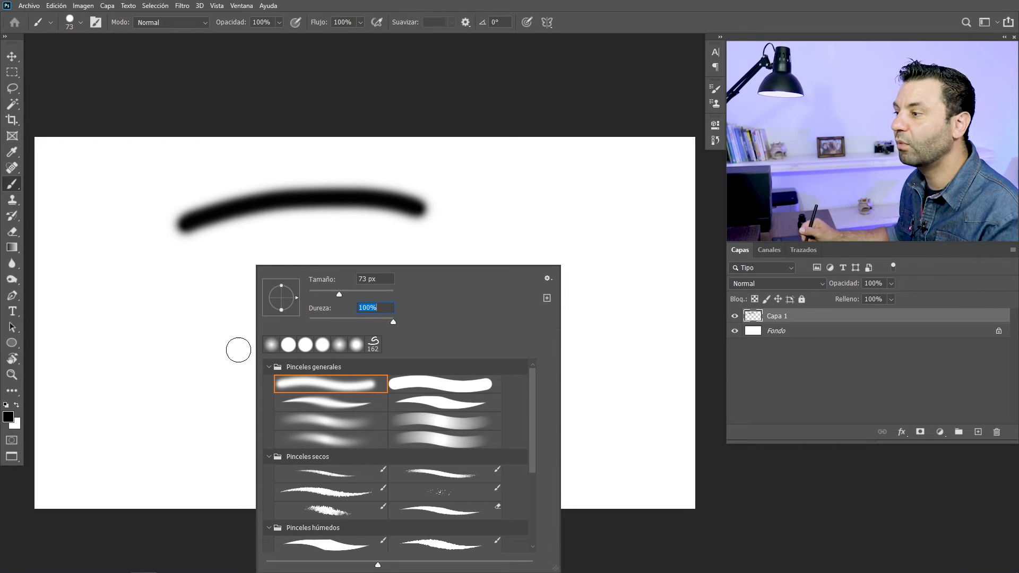
mouse_move(190, 266)
left_mouse_down()
mouse_move(238, 244)
mouse_move(404, 243)
left_mouse_up()
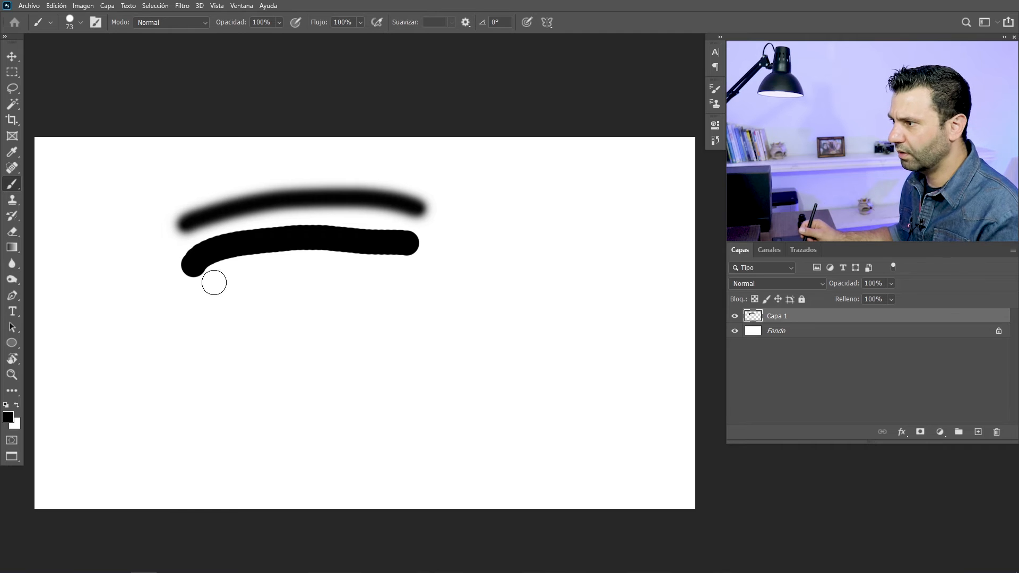
right_click(237, 257)
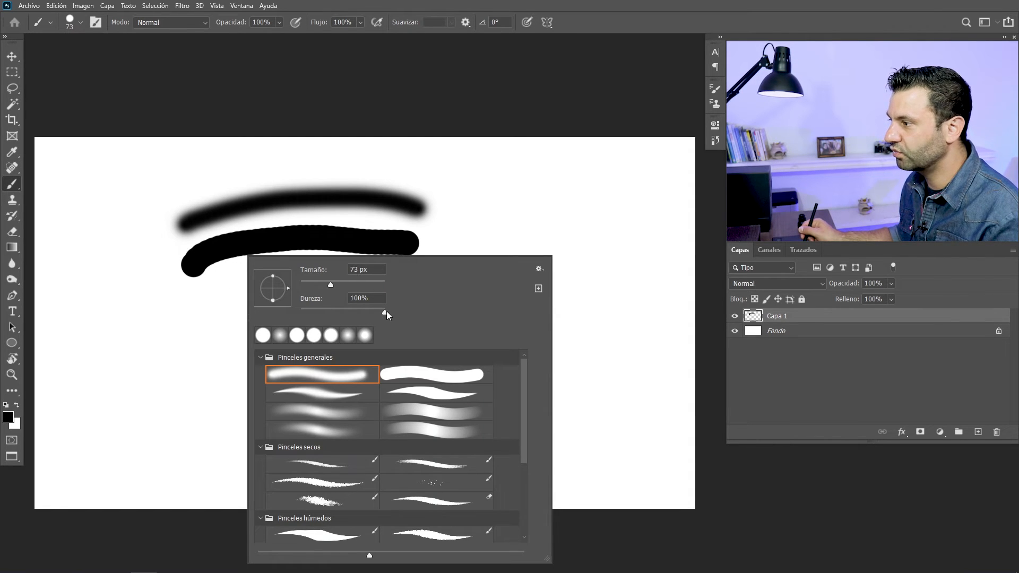
left_click(394, 375)
mouse_move(198, 302)
left_mouse_down()
mouse_move(362, 281)
mouse_move(421, 292)
left_mouse_up()
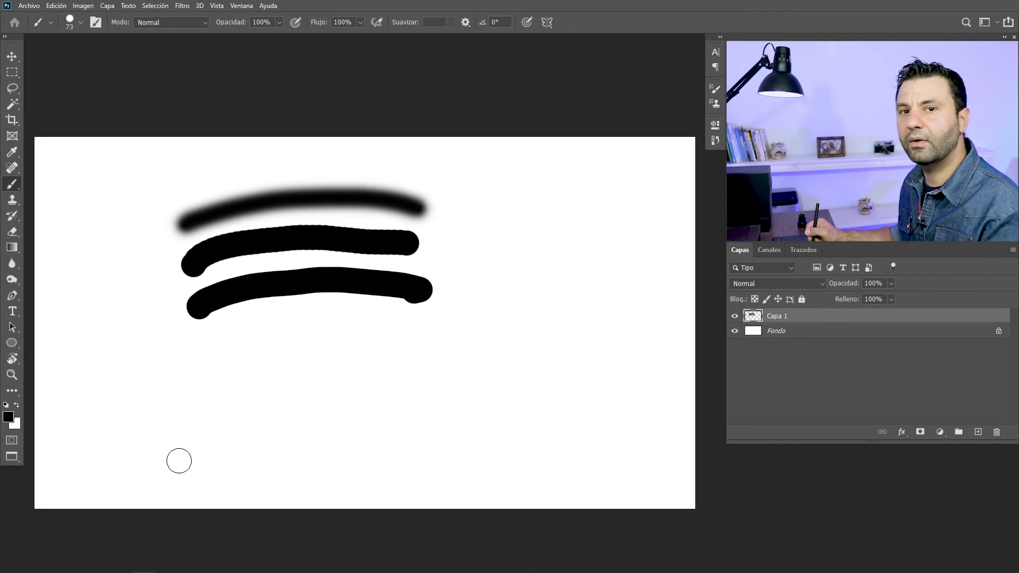
Paint a stroke above the others with the soft round preset, and one below them with its hardness set to 100%
right_click(224, 287)
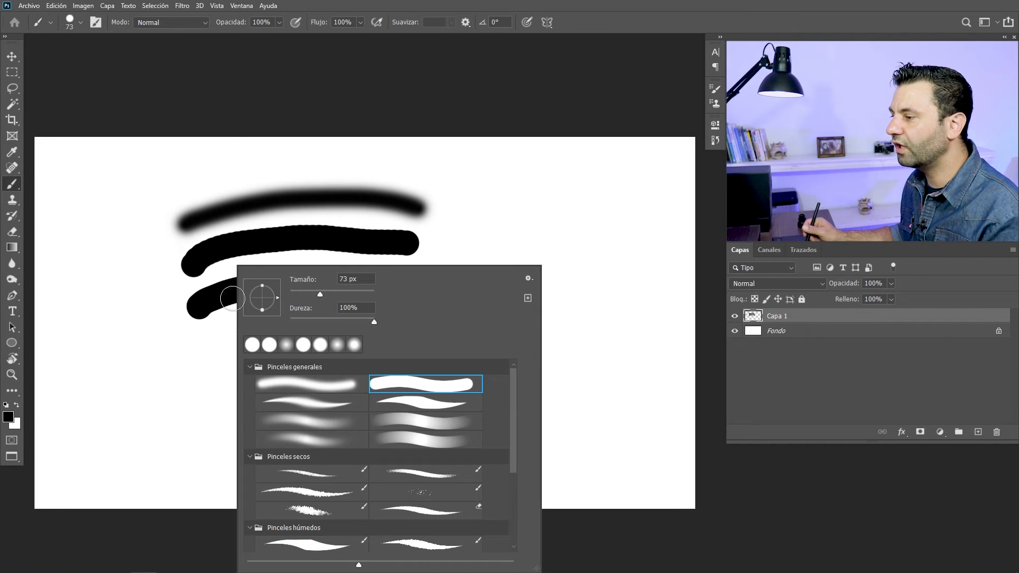
left_click(305, 386)
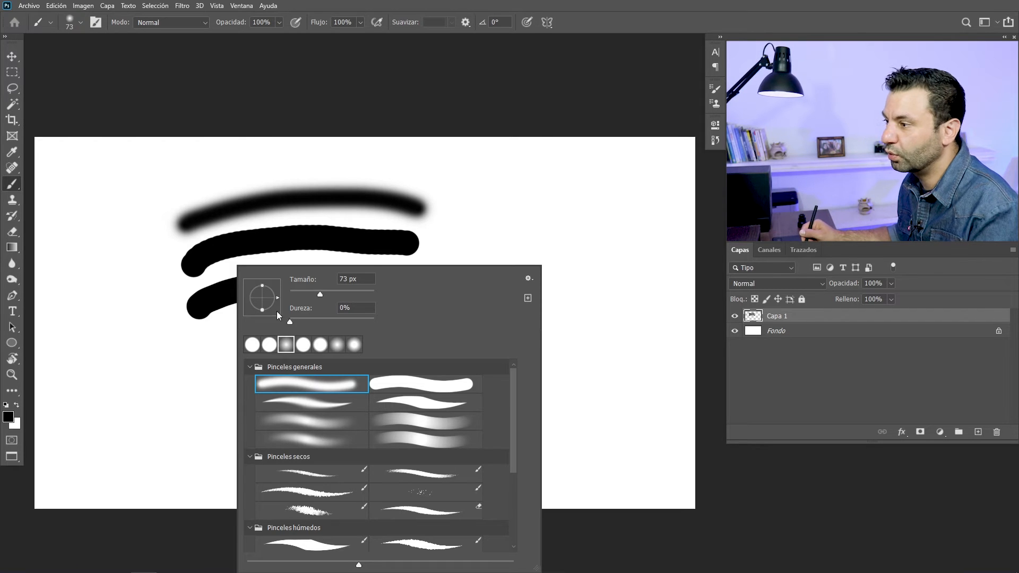
mouse_move(173, 175)
left_mouse_down()
mouse_move(228, 159)
mouse_move(374, 159)
left_mouse_up()
right_click(238, 251)
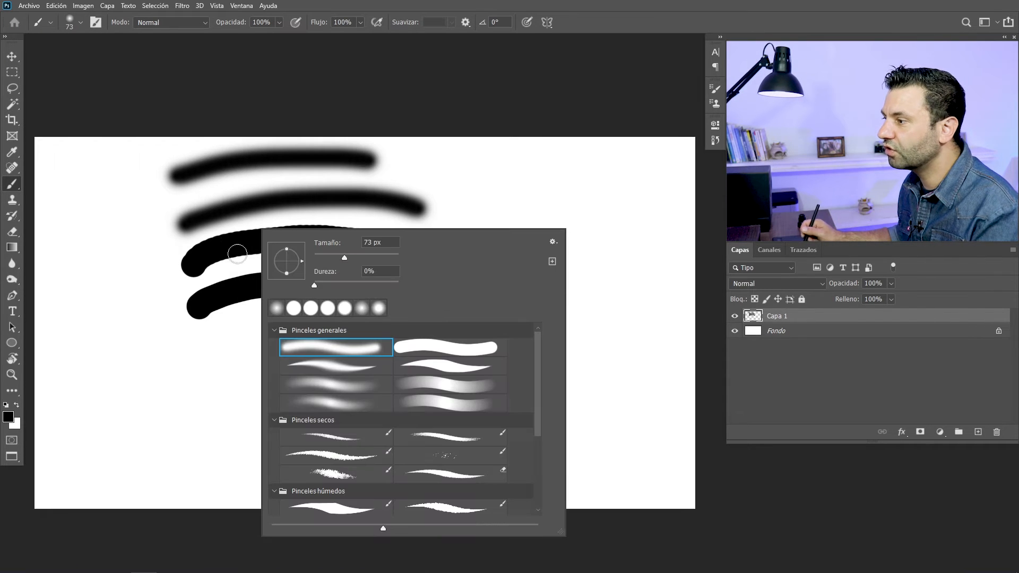
type("100")
key("Return")
mouse_move(180, 366)
left_mouse_down()
mouse_move(296, 342)
mouse_move(351, 351)
left_mouse_up()
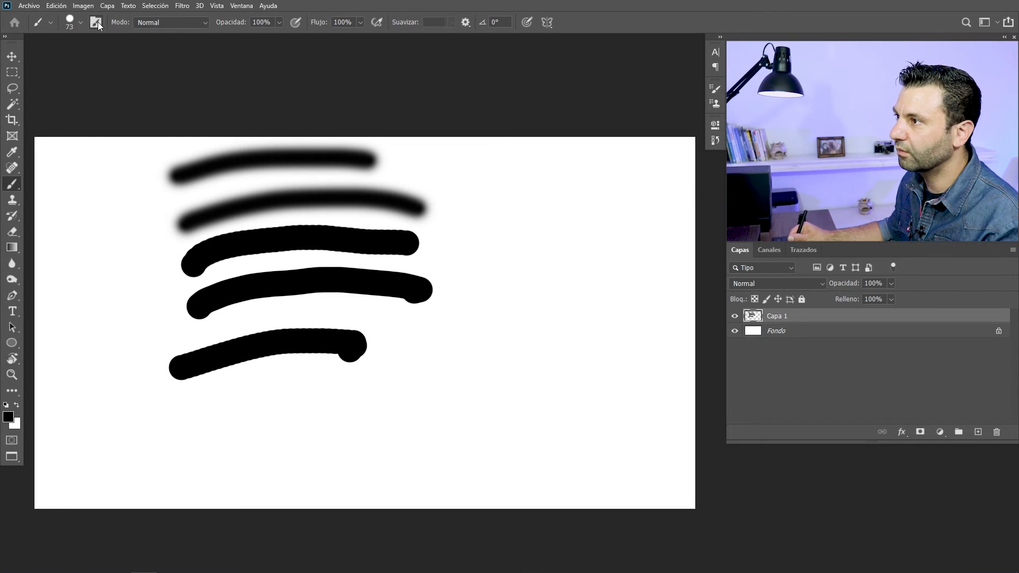
Open the brush settings and paint one stroke each at 25%, 7% and 80% spacing below the existing strokes
key("F5")
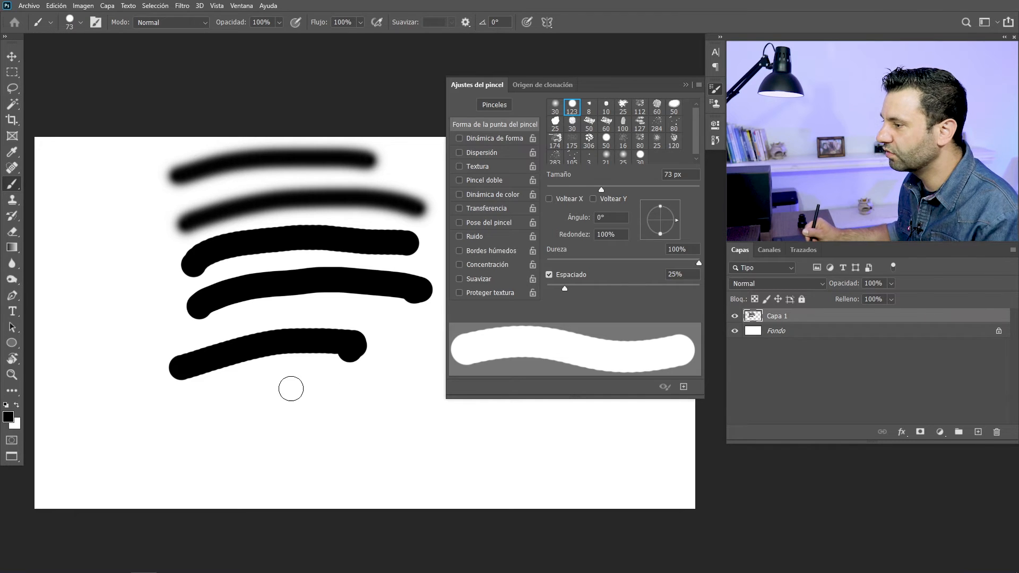
left_click_drag(207, 420, 341, 383)
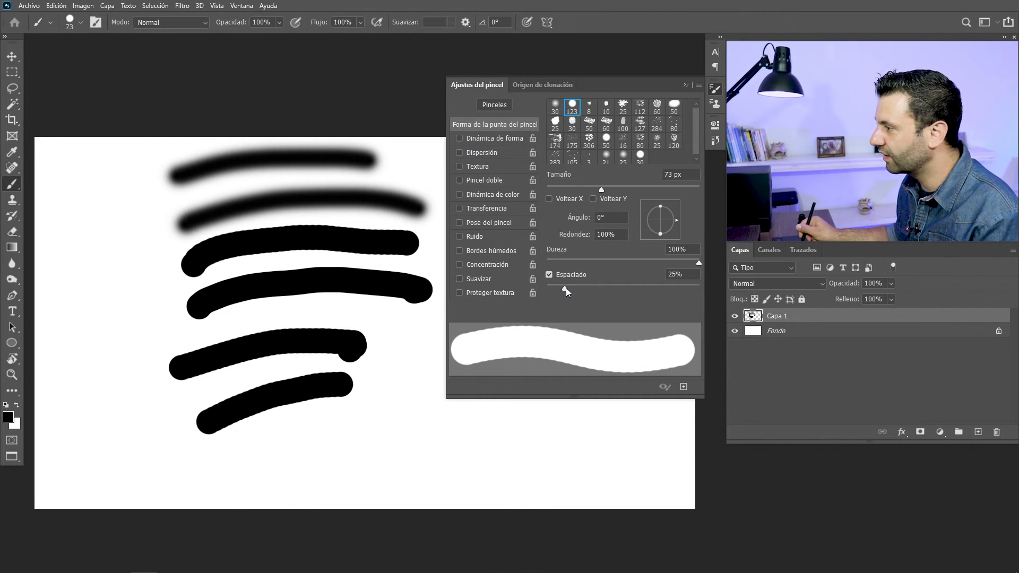
left_click_drag(561, 287, 552, 287)
left_click_drag(236, 458, 379, 419)
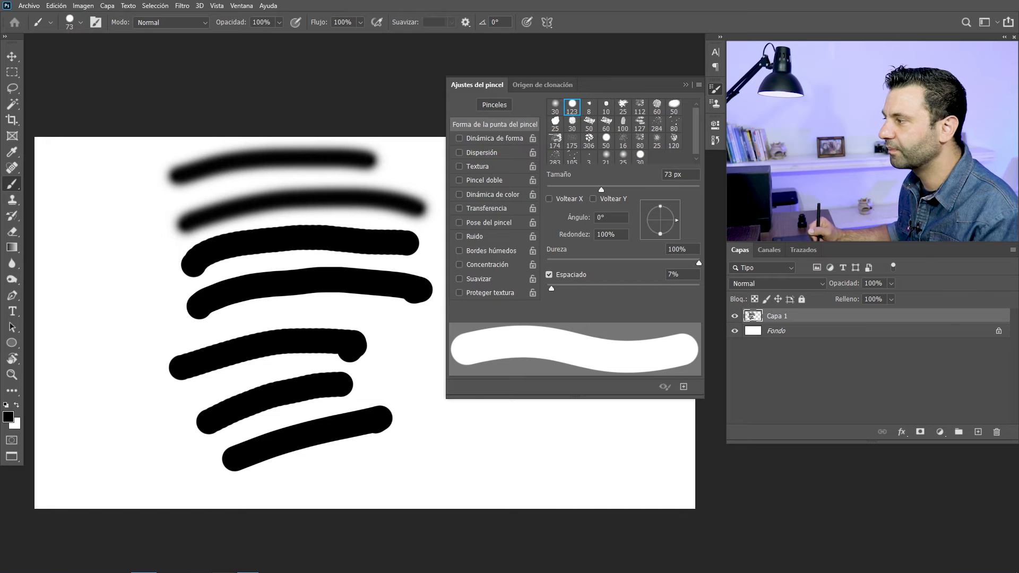
left_click_drag(556, 288, 607, 291)
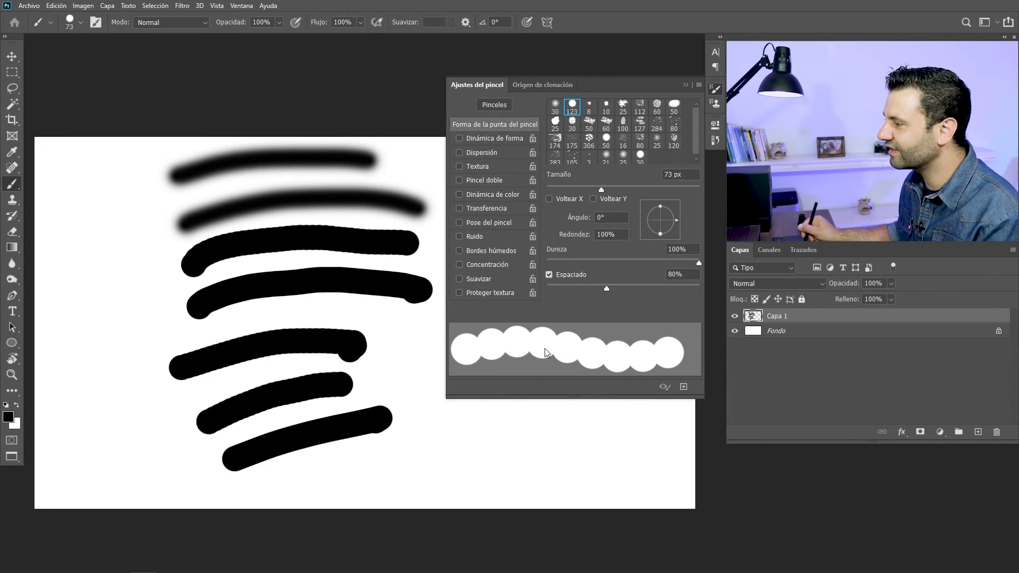
left_click_drag(319, 468, 518, 451)
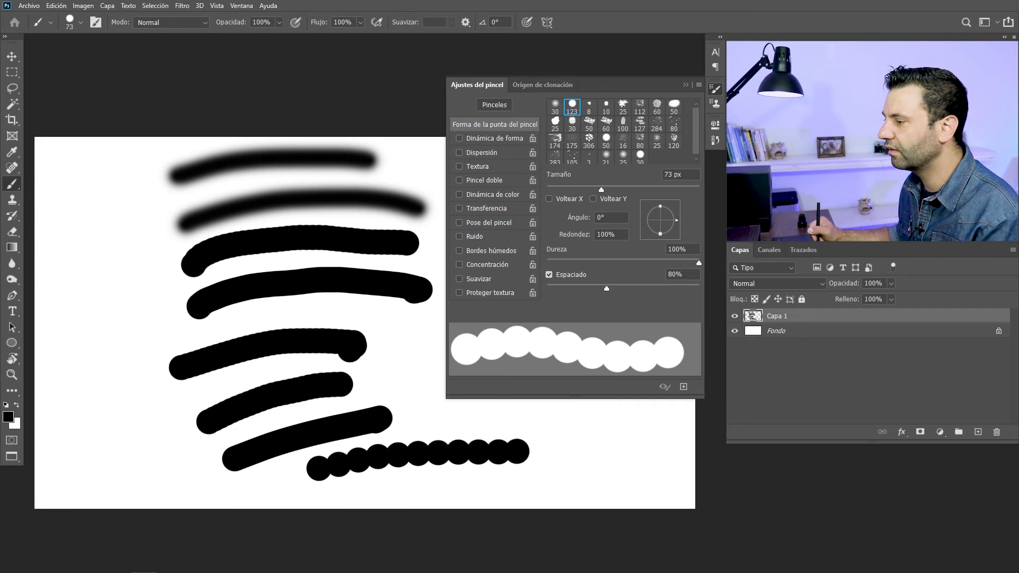
Set the brush spacing to 2%, and add a new layer with Capa 1 hidden
left_click_drag(607, 289, 547, 288)
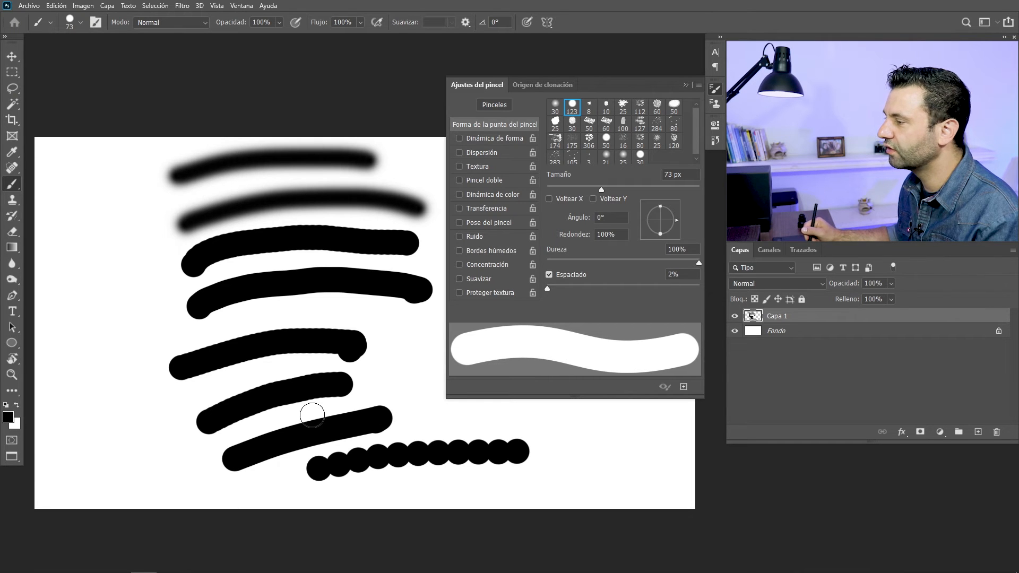
left_click(977, 431)
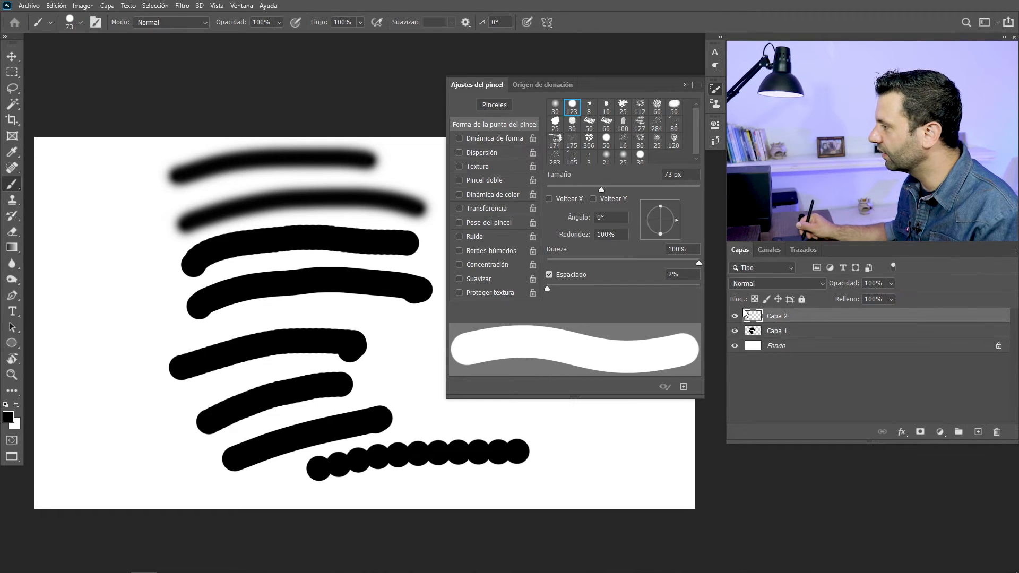
left_click(734, 331)
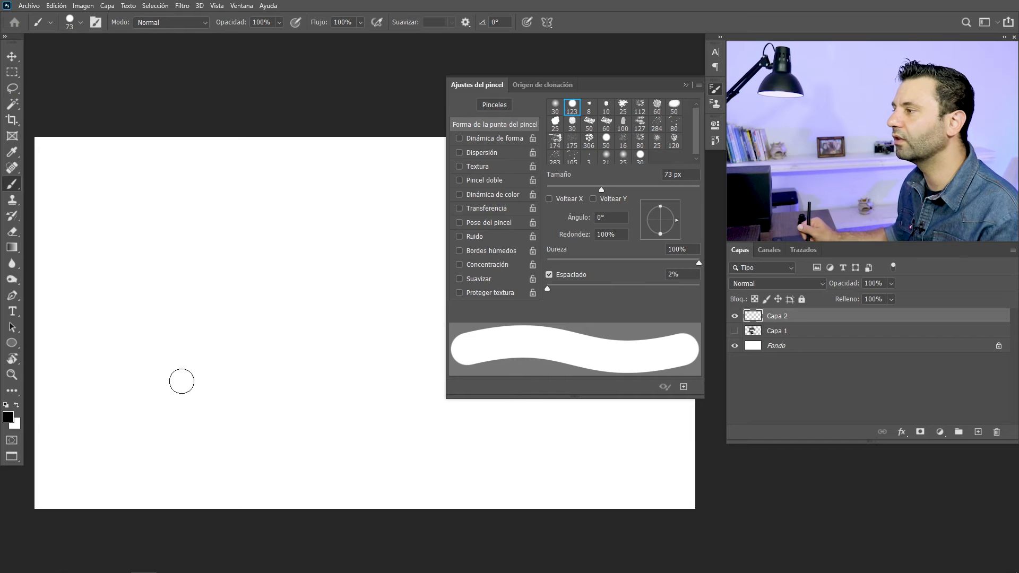
Enable Dinámica de forma with size controlled by Presión de la pluma, and paint a winding stroke that varies from thin to thick
left_click(482, 139)
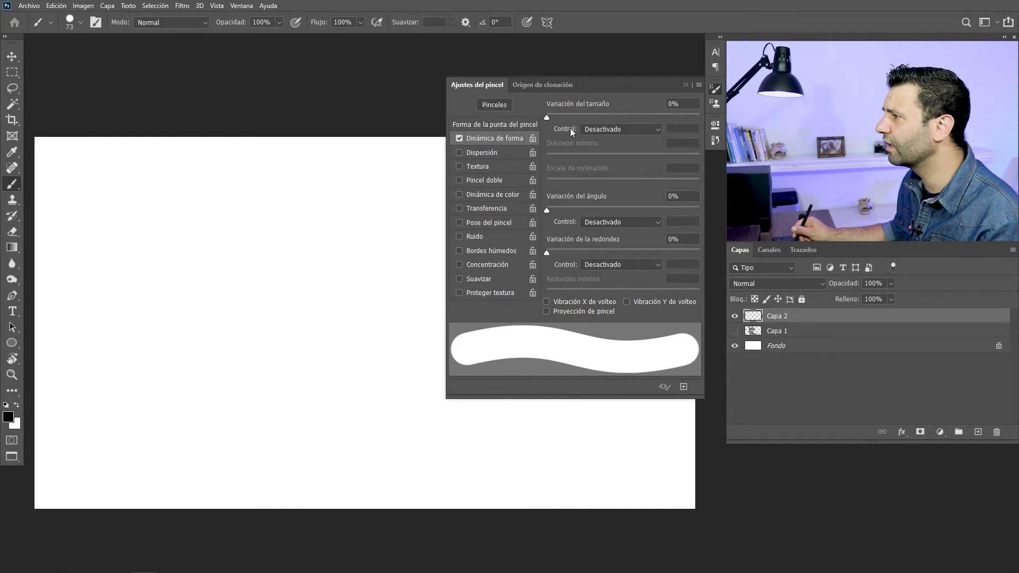
left_click(593, 130)
left_click(602, 163)
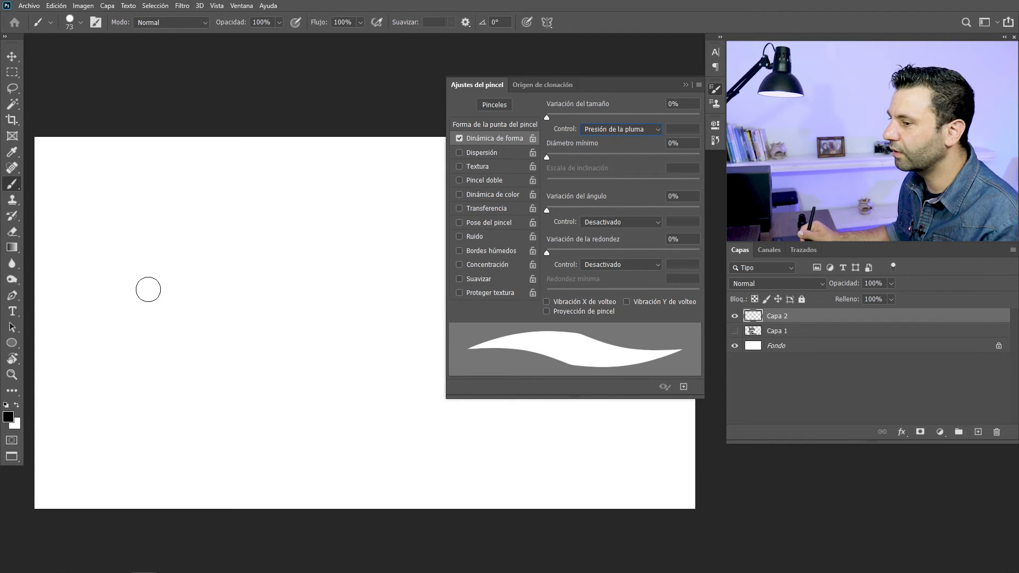
mouse_move(121, 282)
left_mouse_down()
mouse_move(183, 268)
mouse_move(130, 299)
mouse_move(198, 287)
mouse_move(144, 330)
mouse_move(126, 374)
mouse_move(221, 332)
mouse_move(236, 363)
mouse_move(205, 402)
mouse_move(300, 377)
mouse_move(278, 423)
mouse_move(317, 404)
mouse_move(345, 357)
mouse_move(342, 334)
mouse_move(299, 273)
mouse_move(306, 246)
left_mouse_up()
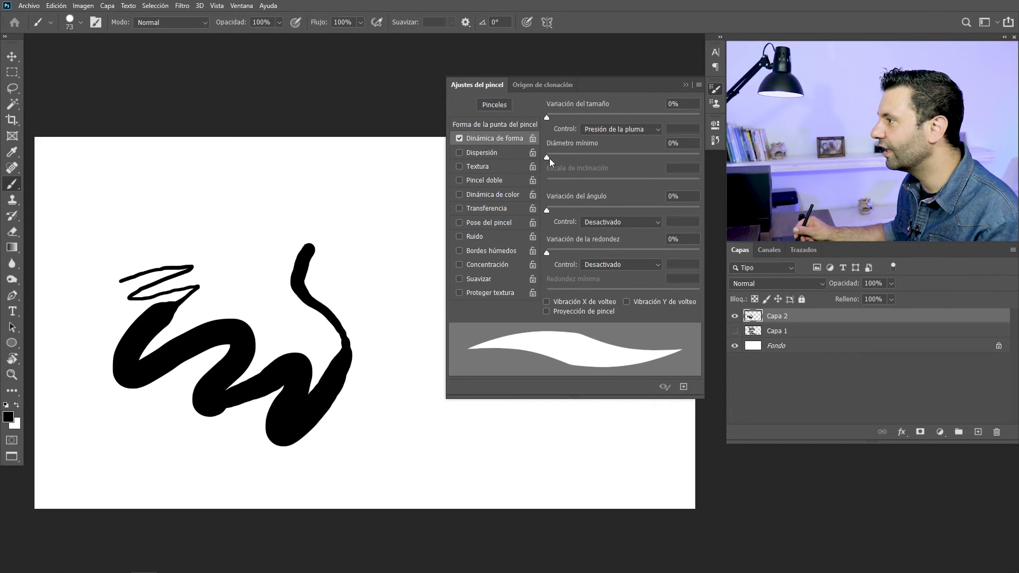
Set Diámetro mínimo to 20%, paint a wavy stroke above the first one, and disable Dinámica de forma
left_click_drag(549, 158, 577, 158)
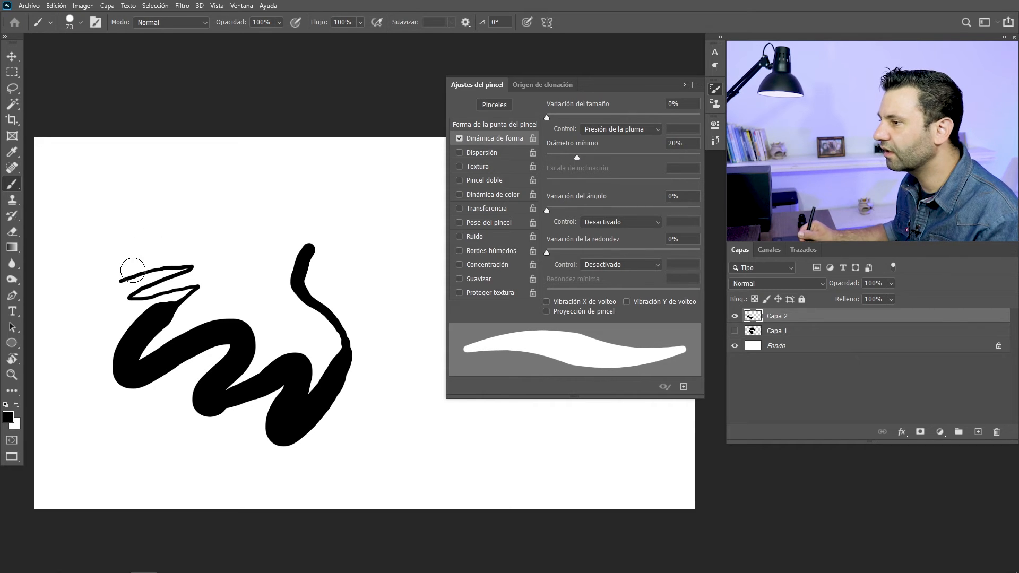
mouse_move(120, 208)
left_mouse_down()
mouse_move(176, 194)
mouse_move(157, 223)
mouse_move(208, 207)
mouse_move(208, 247)
mouse_move(253, 226)
mouse_move(252, 246)
mouse_move(264, 249)
mouse_move(286, 228)
mouse_move(290, 235)
mouse_move(335, 227)
left_mouse_up()
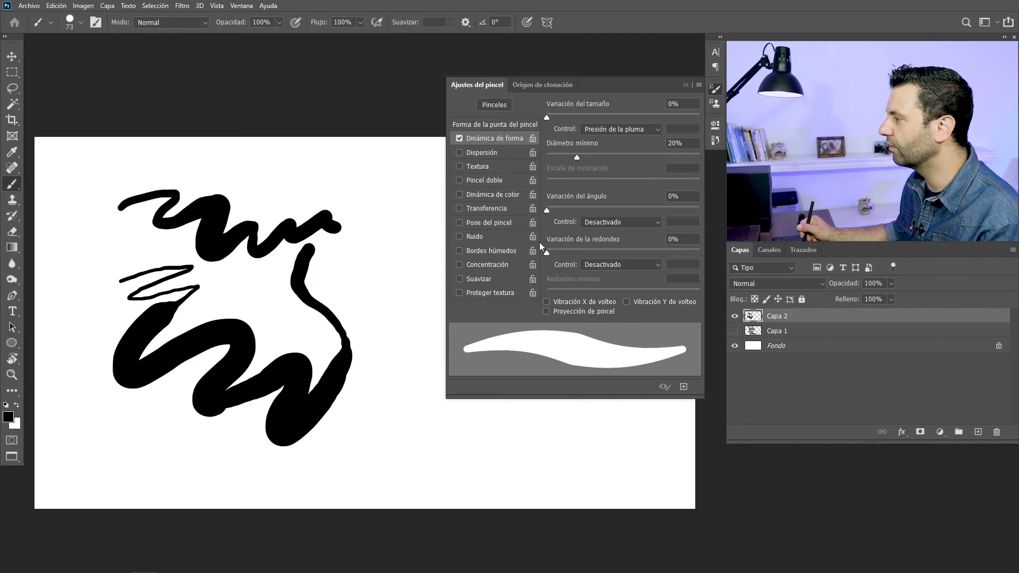
left_click(460, 138)
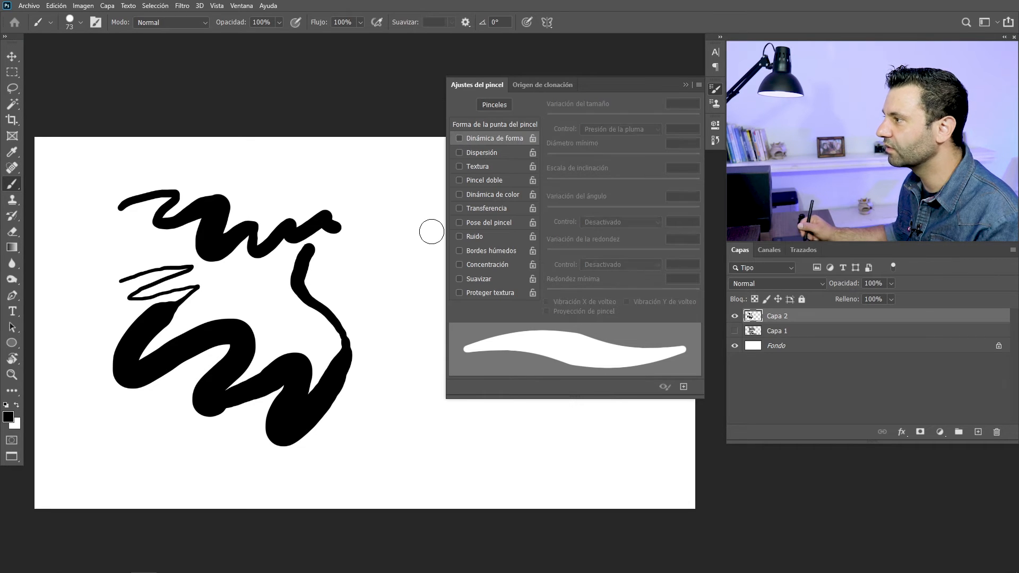
Enable Transferencia with opacity controlled by Presión de la pluma, and paint a light stroke and a long curving stroke beside the existing ones
left_click(459, 208)
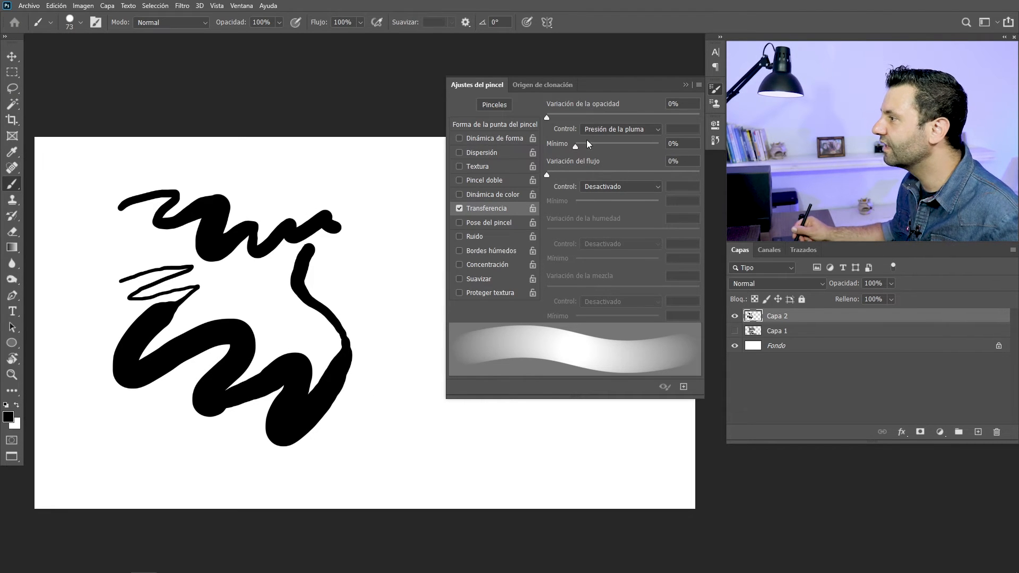
left_click(601, 129)
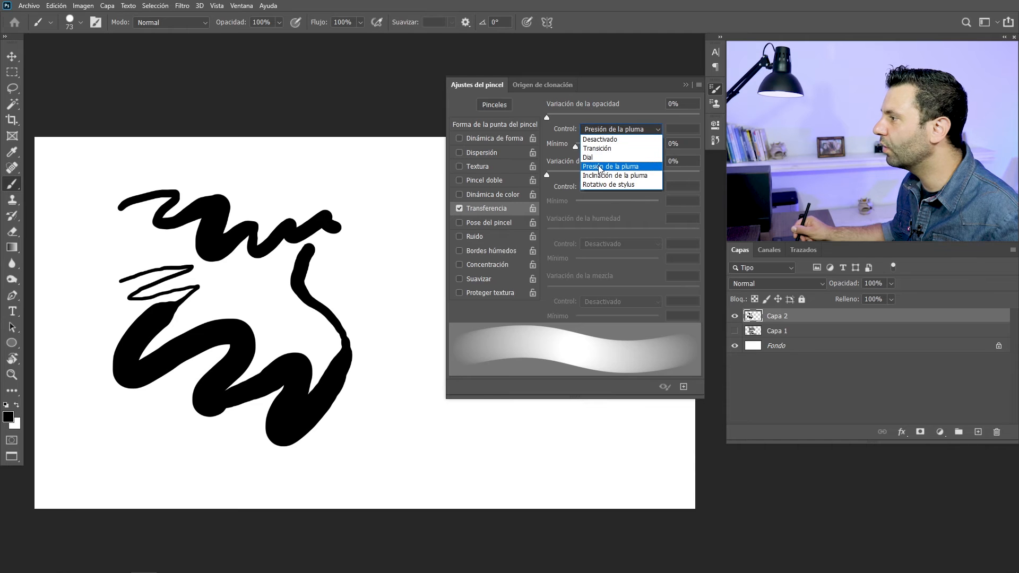
left_click(603, 167)
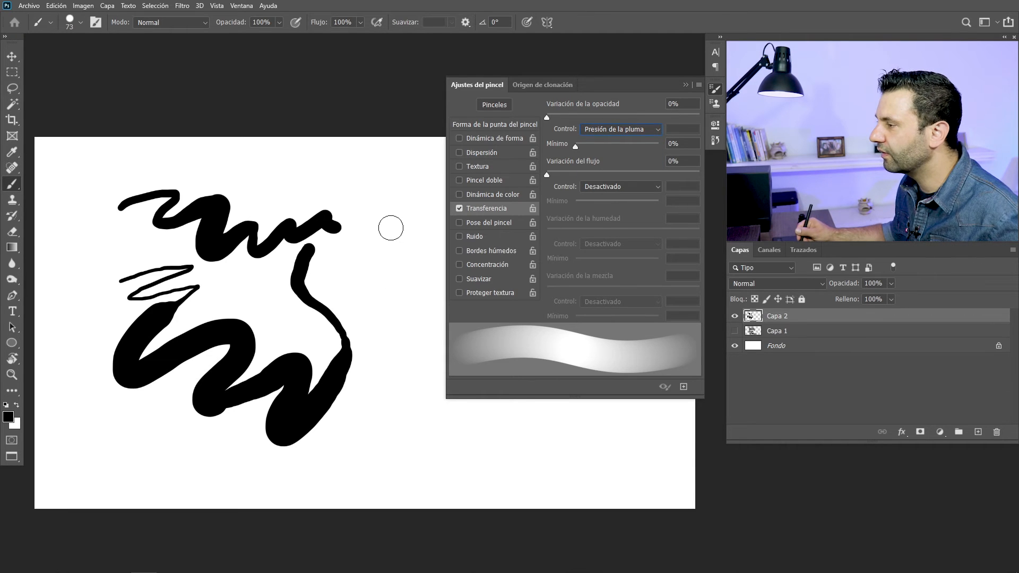
left_click_drag(391, 213, 374, 298)
mouse_move(408, 254)
left_mouse_down()
mouse_move(383, 382)
mouse_move(354, 433)
mouse_move(368, 444)
mouse_move(410, 427)
mouse_move(418, 457)
mouse_move(369, 476)
mouse_move(263, 477)
mouse_move(165, 430)
left_mouse_up()
Raise the opacity Mínimo, paint a back-and-forth stroke above the existing strokes, and set Mínimo to 6%
left_click_drag(577, 147, 603, 146)
mouse_move(247, 169)
left_mouse_down()
mouse_move(362, 160)
mouse_move(409, 169)
mouse_move(260, 200)
left_mouse_up()
left_click_drag(603, 146, 582, 147)
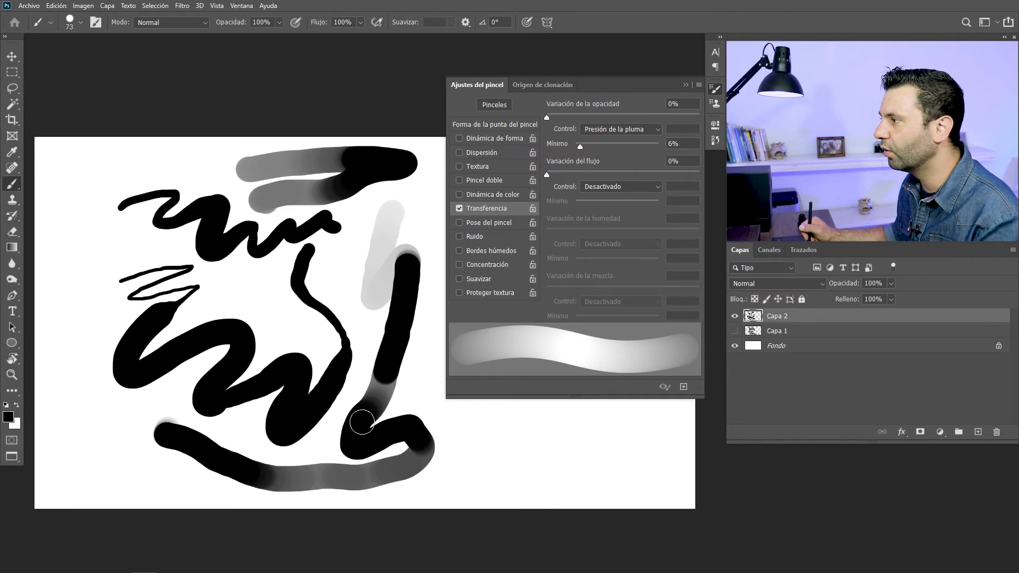
Enable Suavizar, disable Transferencia, and close the brush settings
left_click(459, 279)
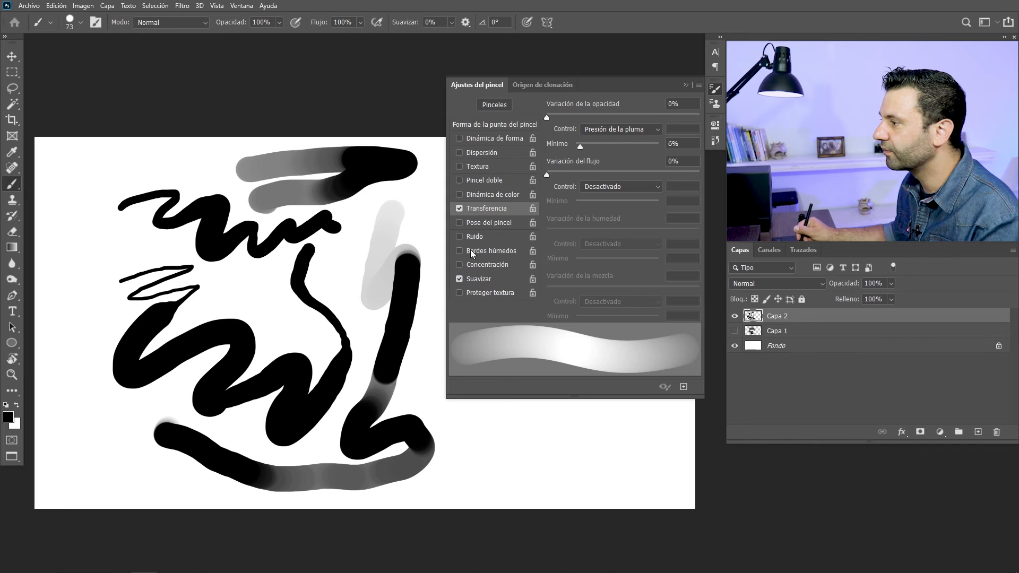
left_click(460, 209)
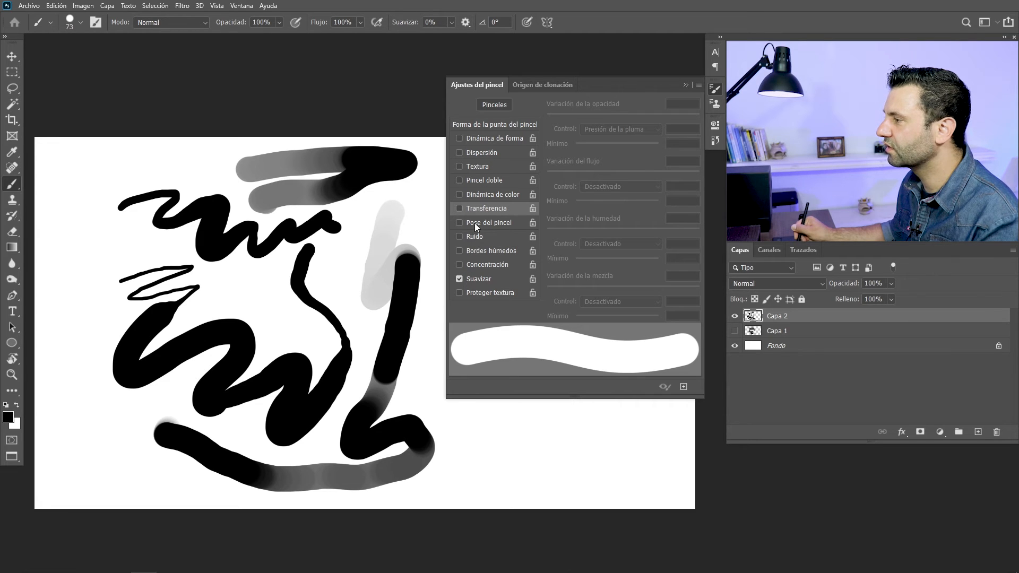
left_click(716, 91)
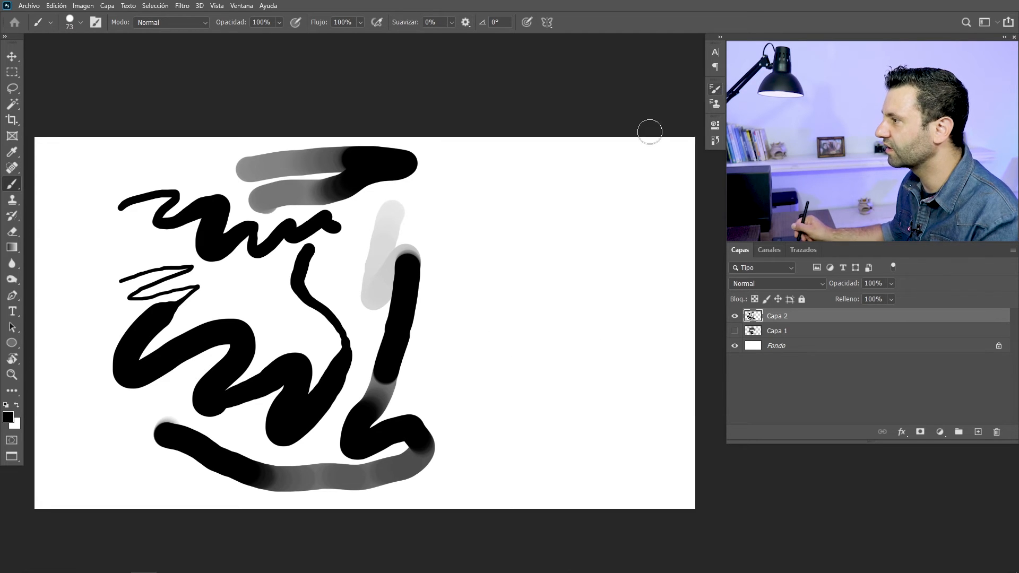
Reduce the brush size to 32 and paint a zigzag stroke with 0% smoothing in the empty area beside the existing strokes
left_click_drag(498, 230, 384, 211)
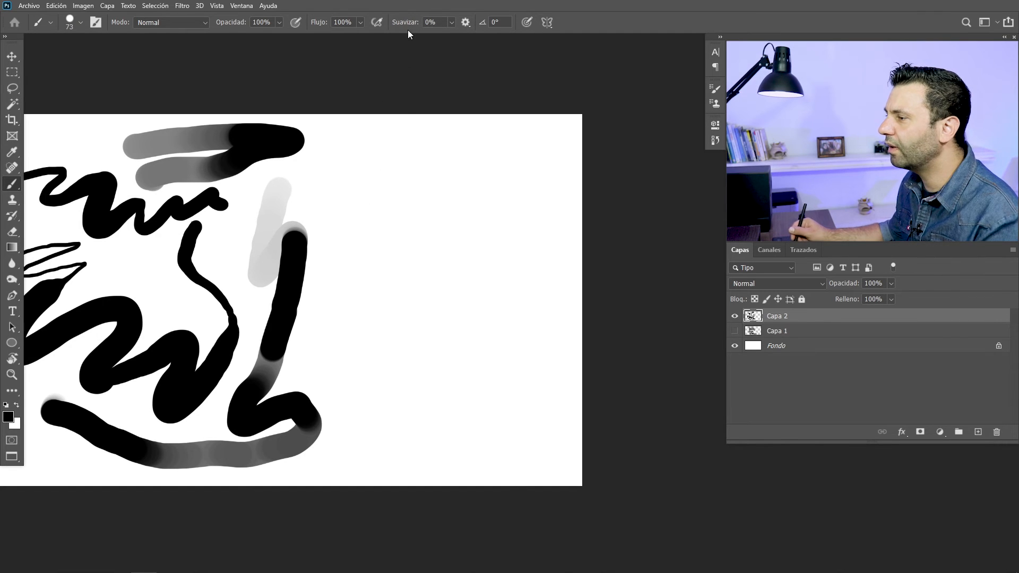
left_click_drag(363, 171, 356, 177)
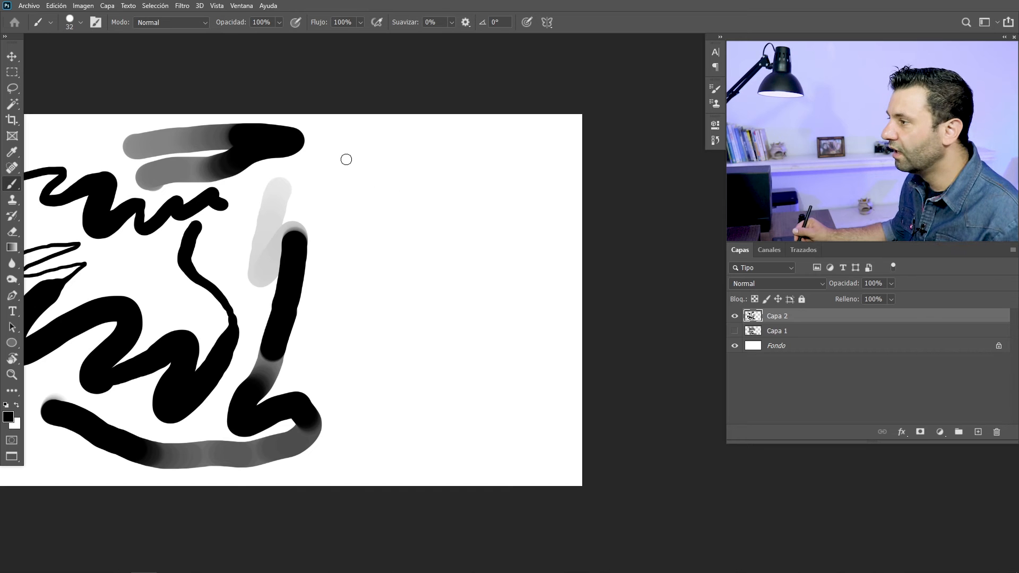
mouse_move(381, 143)
left_mouse_down()
mouse_move(343, 163)
mouse_move(404, 199)
mouse_move(432, 187)
mouse_move(450, 208)
mouse_move(420, 240)
left_mouse_up()
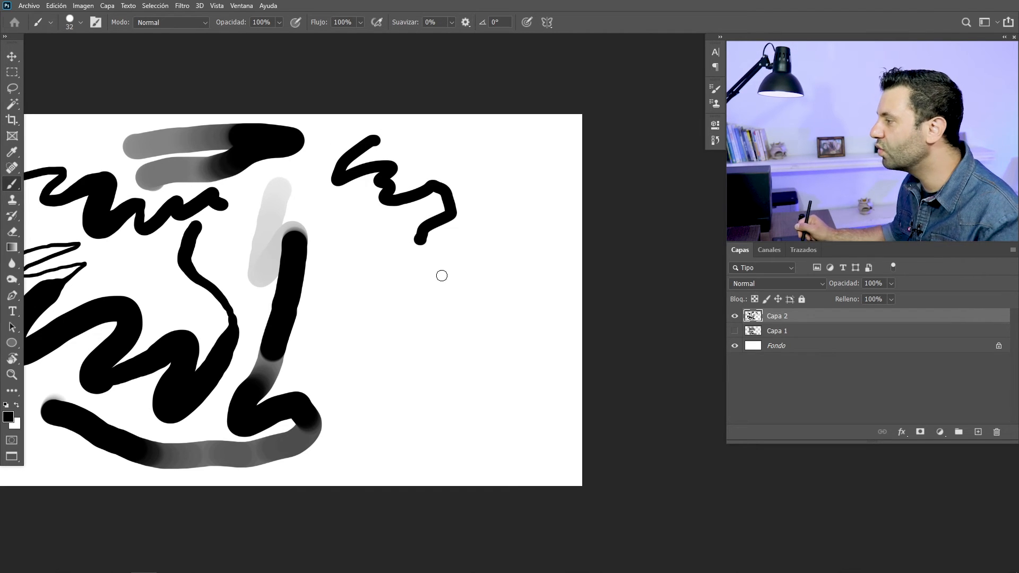
Hide Capa 2 and add a new empty layer above it
left_click(735, 317)
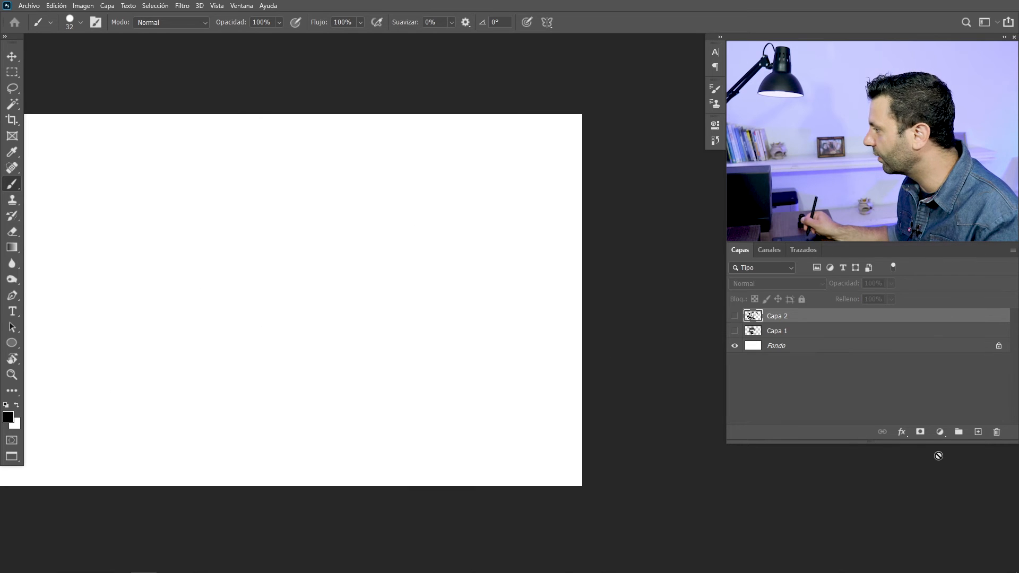
left_click(979, 432)
left_click_drag(340, 259, 487, 274)
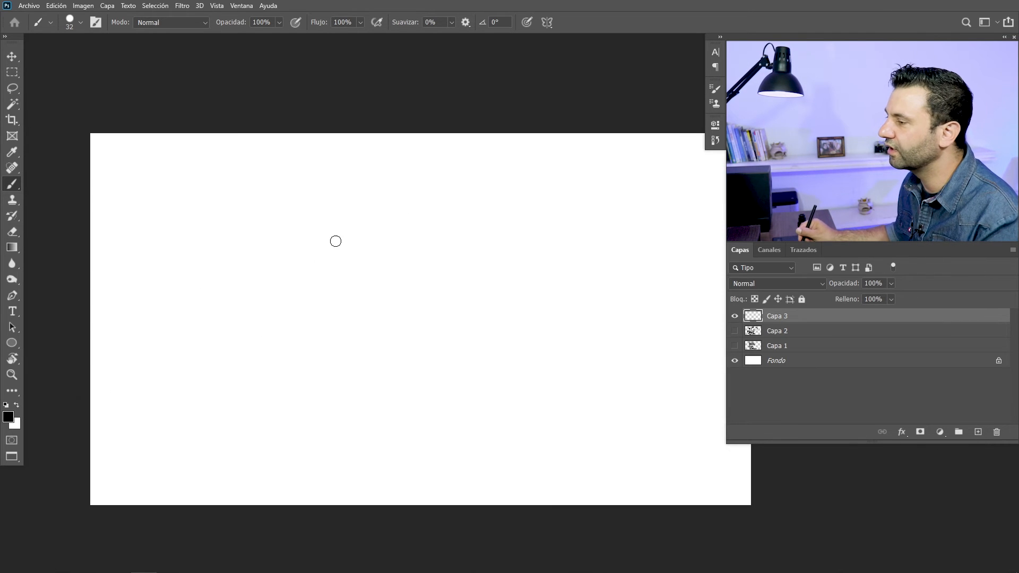
Handwrite a first name with a size 14 brush at 0% smoothing and underline it on both sides of the descending letter
mouse_move(246, 217)
left_mouse_down("alt")
mouse_move(251, 204)
mouse_move(276, 244)
mouse_move(234, 263)
mouse_move(314, 254)
left_mouse_up("alt")
left_click_drag(320, 240, 328, 259)
mouse_move(374, 232)
left_mouse_down()
mouse_move(357, 310)
mouse_move(394, 247)
mouse_move(449, 244)
left_mouse_up()
left_click_drag(230, 291, 355, 276)
left_click_drag(419, 275, 479, 281)
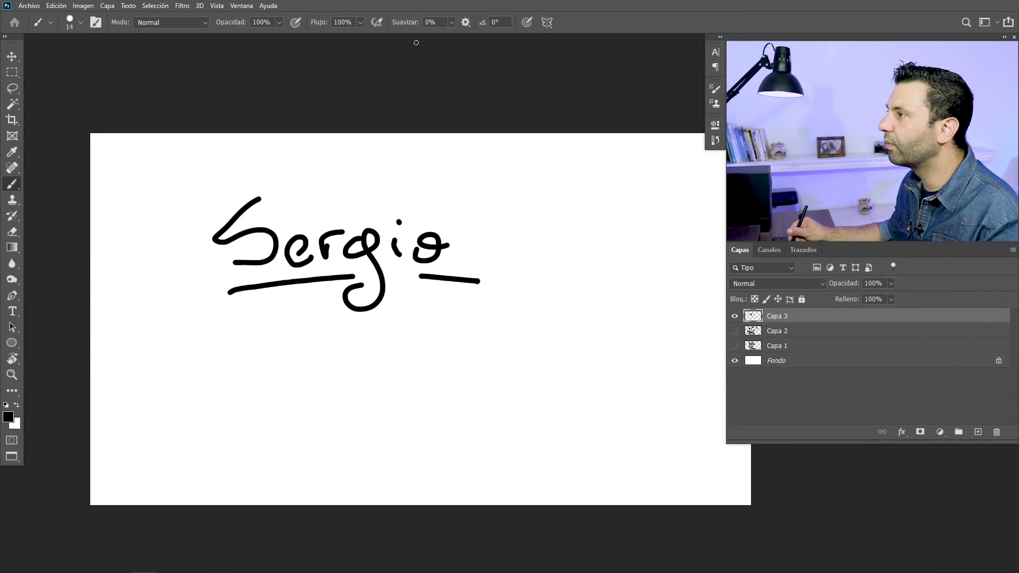
Set Suavizar to 68%, and handwrite the same name with an underline below the first one
left_click_drag(407, 21, 443, 25)
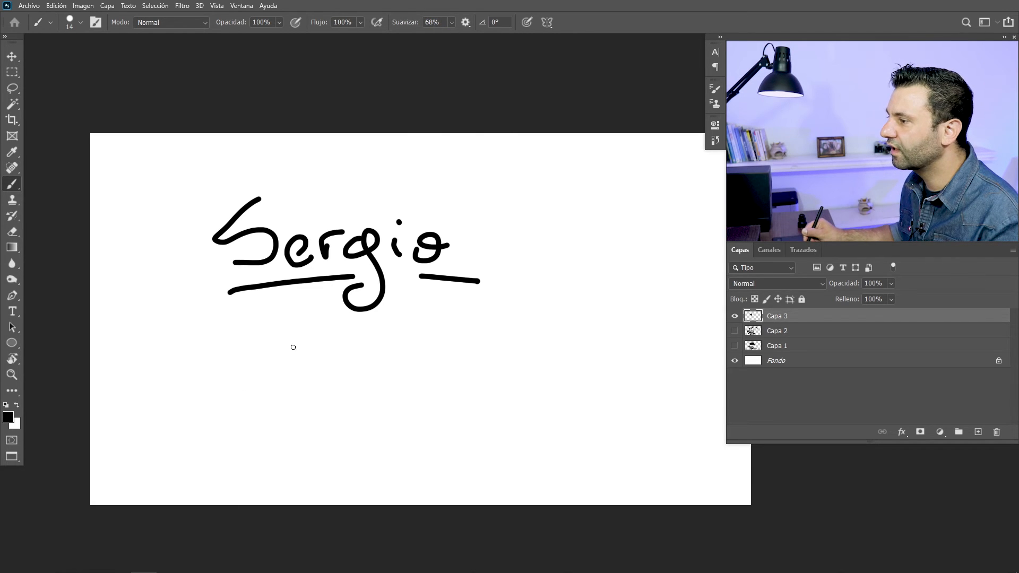
mouse_move(253, 326)
left_mouse_down()
mouse_move(231, 360)
mouse_move(267, 350)
mouse_move(272, 379)
mouse_move(234, 383)
left_mouse_up()
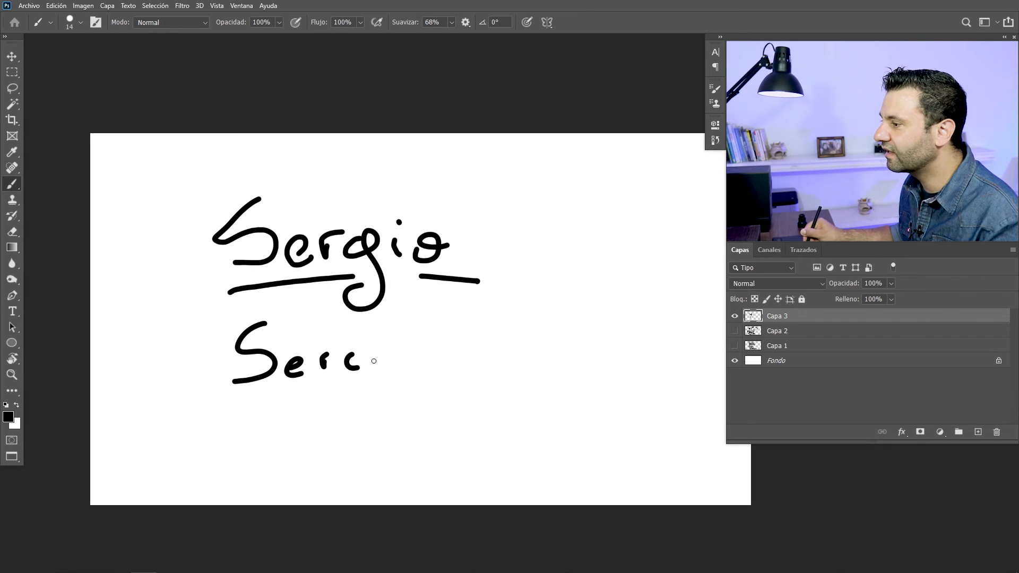
mouse_move(387, 387)
left_mouse_down()
mouse_move(367, 429)
mouse_move(342, 381)
left_mouse_up()
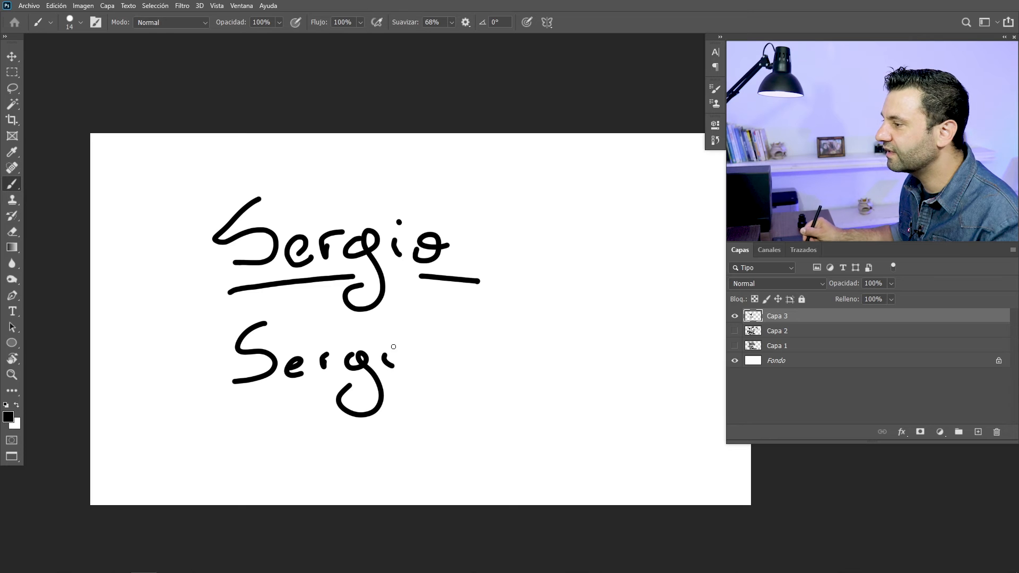
left_click_drag(444, 354, 440, 352)
left_click_drag(240, 392, 459, 379)
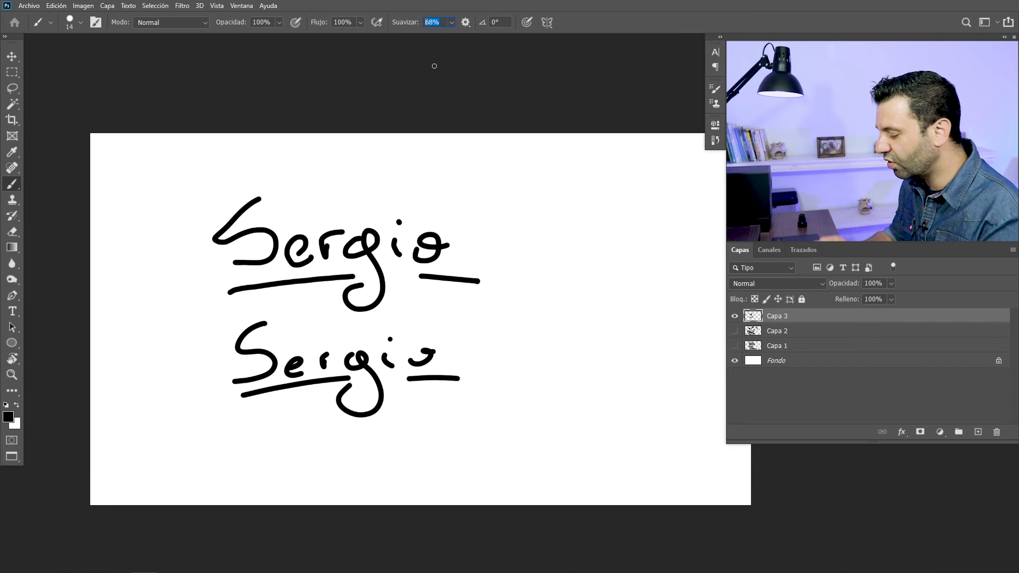
Set Suavizar to 20% and paint freehand beside the upper handwritten name
key("Return")
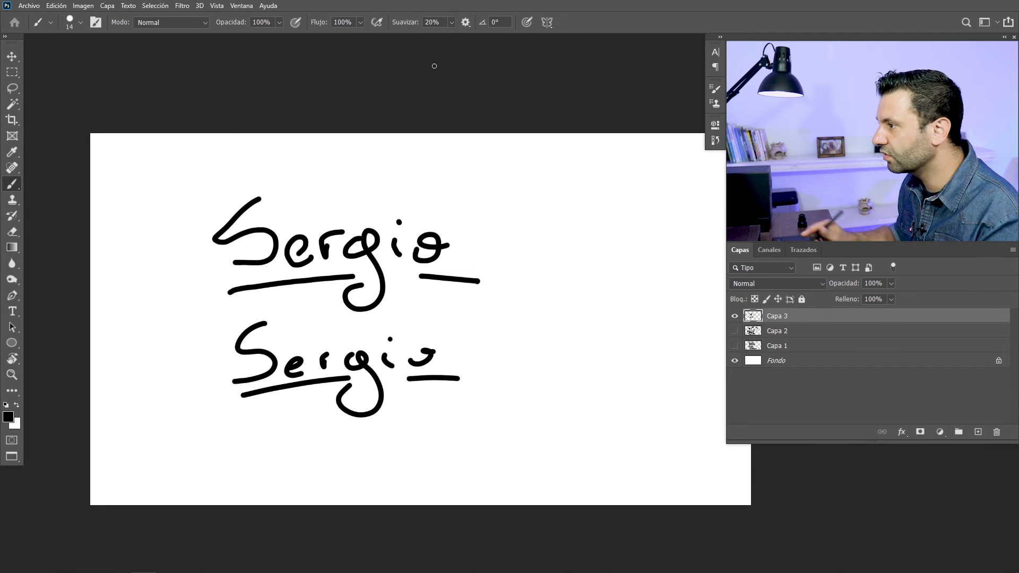
mouse_move(514, 196)
left_mouse_down()
mouse_move(495, 230)
mouse_move(593, 266)
left_mouse_up()
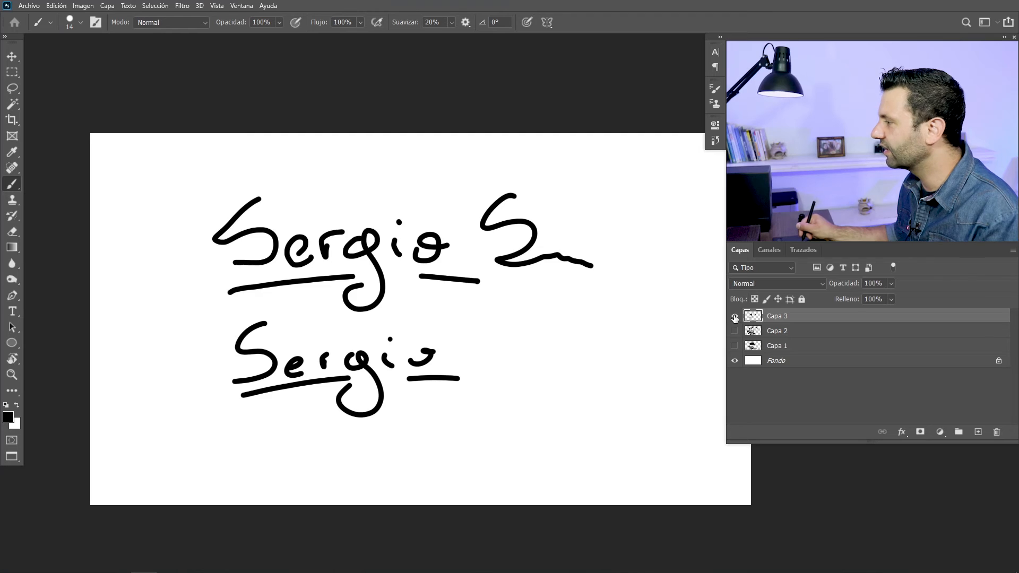
Add a new layer with Capa 3 hidden, and open the brush settings with Dispersión enabled
left_click_drag(734, 316, 734, 345)
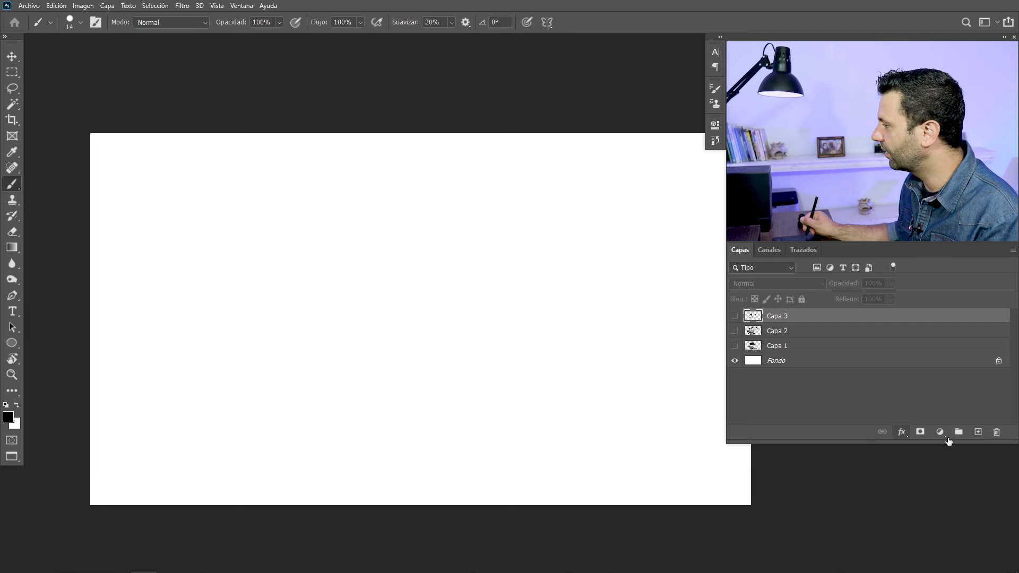
left_click(978, 431)
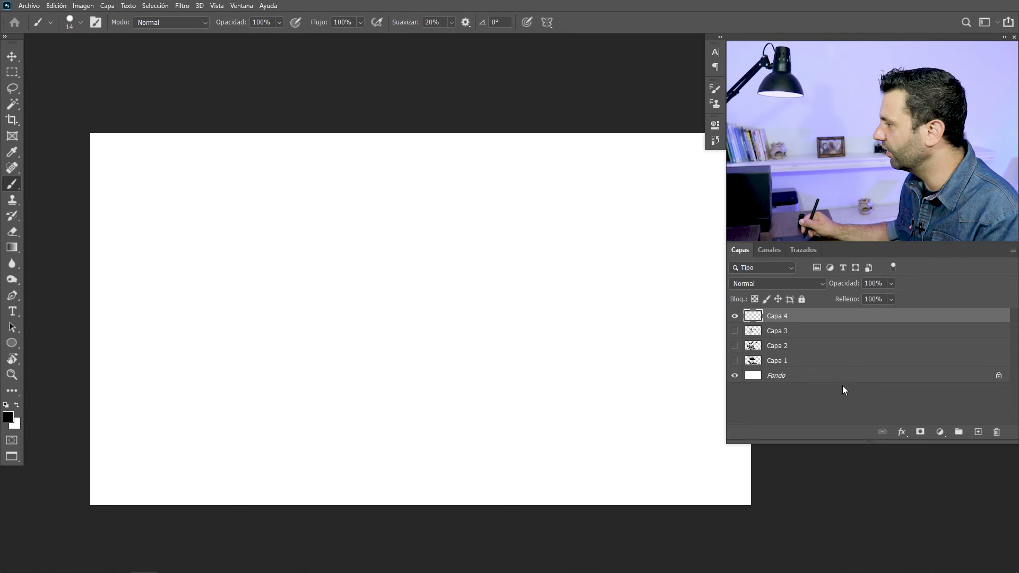
left_click(97, 24)
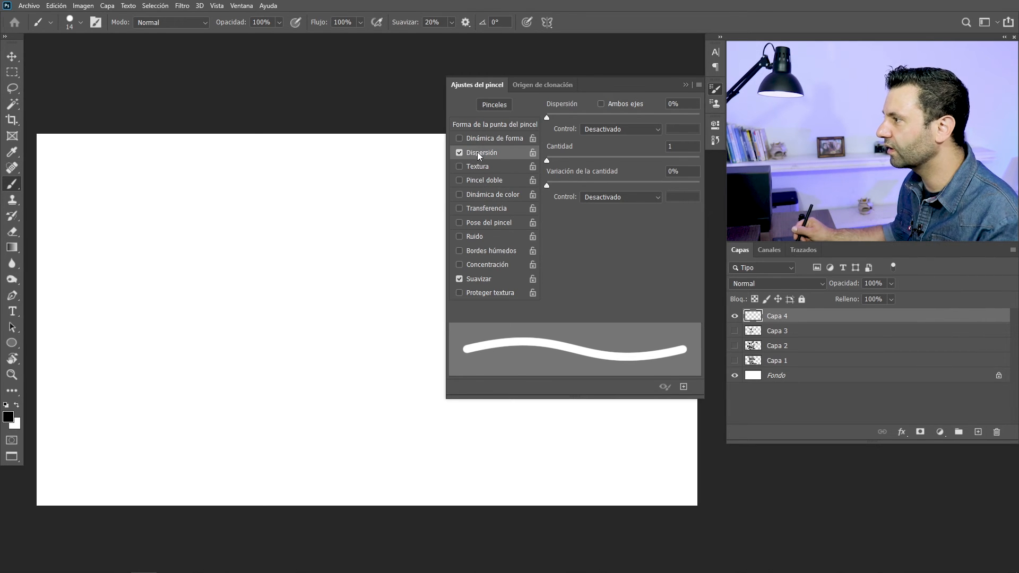
Set the brush tip's Espaciado to 183%, paint a curved dotted test stroke, and undo that stroke
left_click(471, 126)
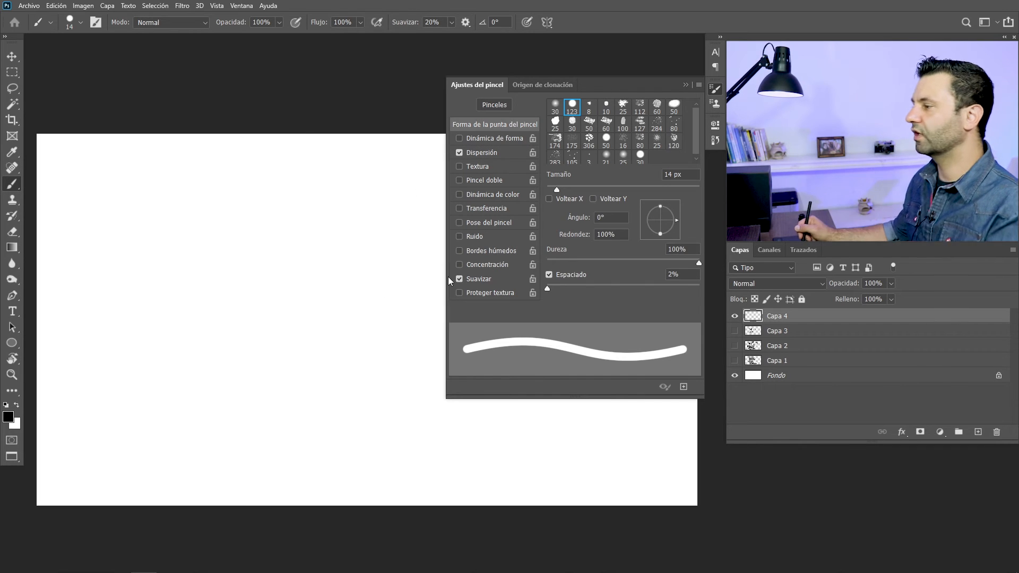
left_click_drag(550, 288, 655, 296)
left_click_drag(105, 194, 419, 221)
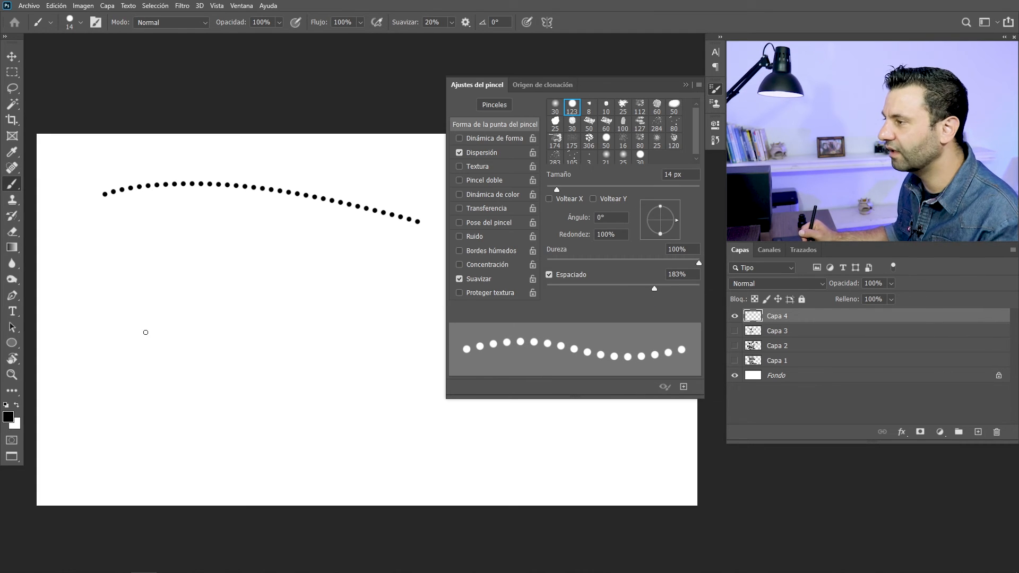
key("ctrl+z")
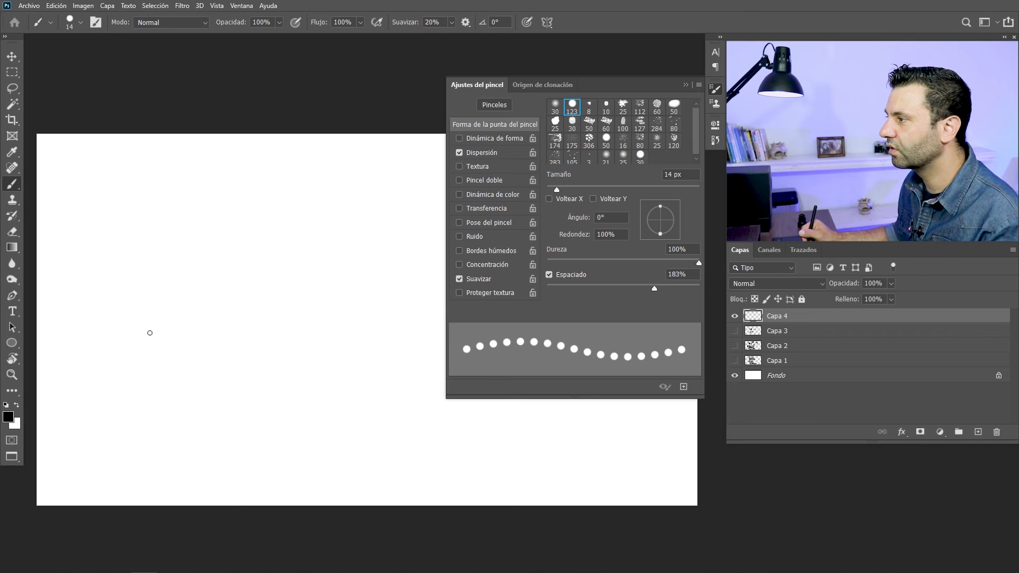
Set Dispersión to 847% with Ambos ejes enabled, and paint a winding stroke of scattered dots
left_click(490, 153)
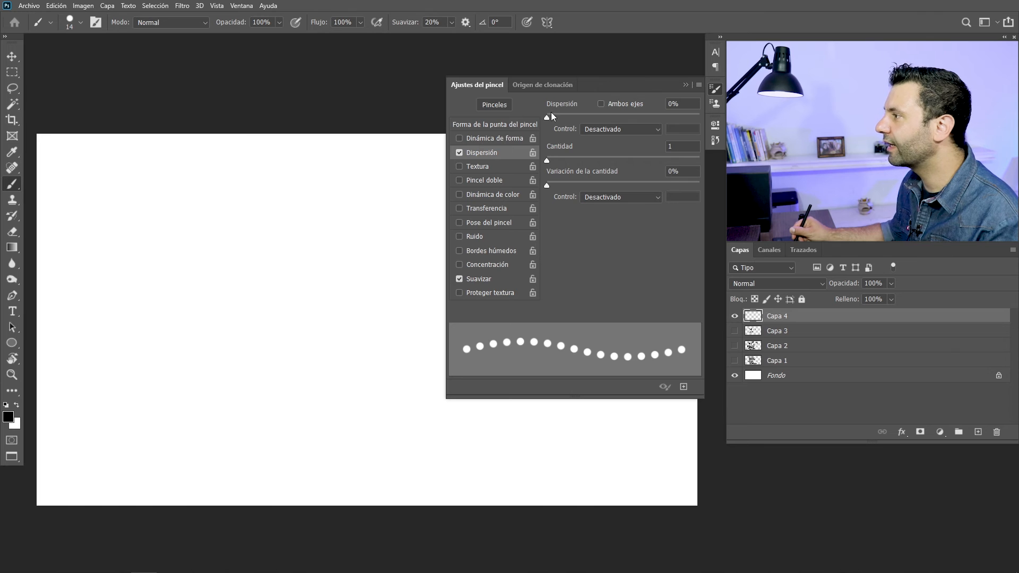
left_click_drag(551, 116, 628, 118)
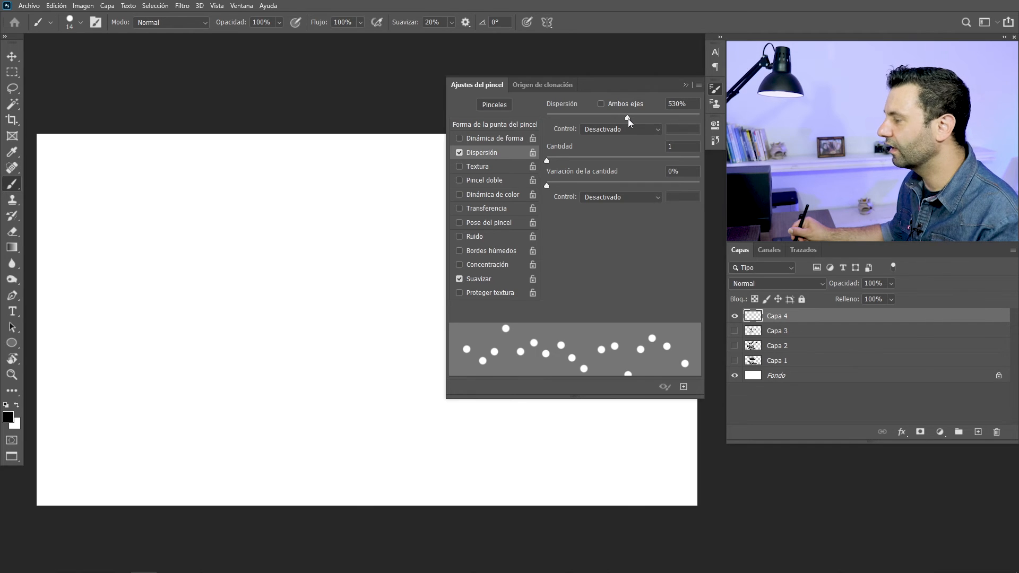
left_click(601, 104)
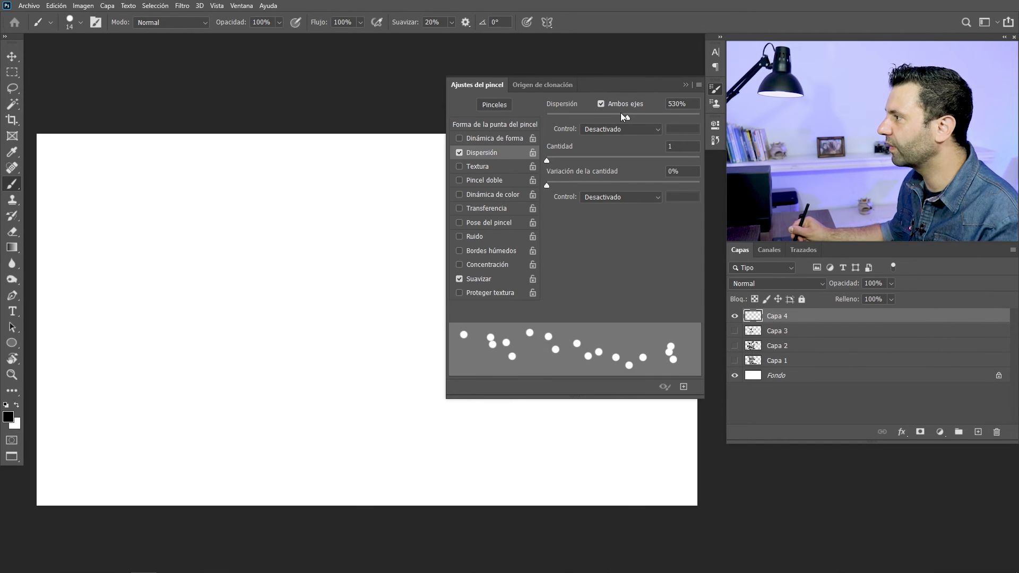
left_click_drag(627, 117, 676, 121)
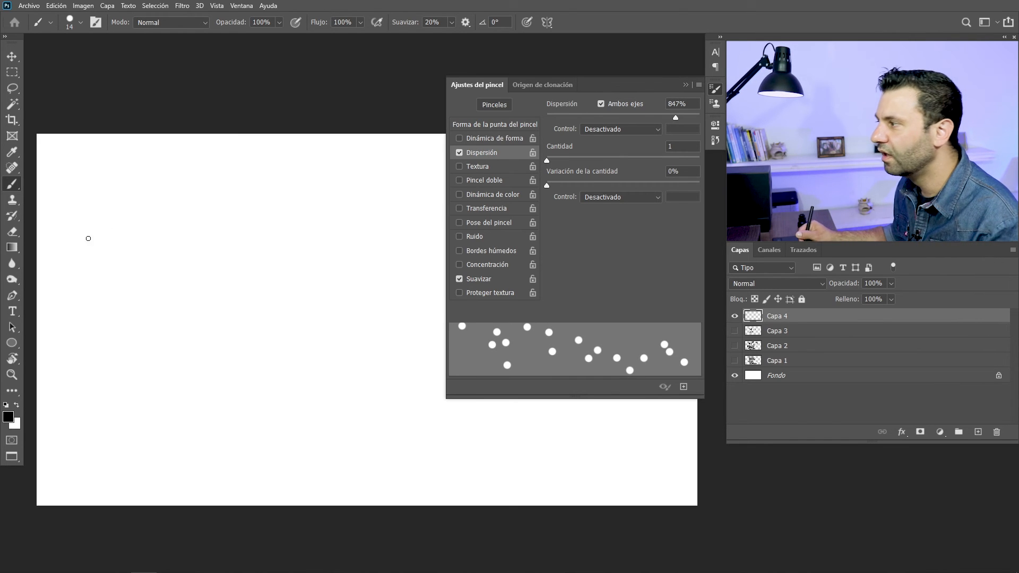
mouse_move(95, 228)
left_mouse_down()
mouse_move(145, 188)
mouse_move(207, 236)
mouse_move(272, 191)
mouse_move(346, 219)
mouse_move(316, 262)
mouse_move(257, 282)
mouse_move(369, 328)
mouse_move(299, 373)
left_mouse_up()
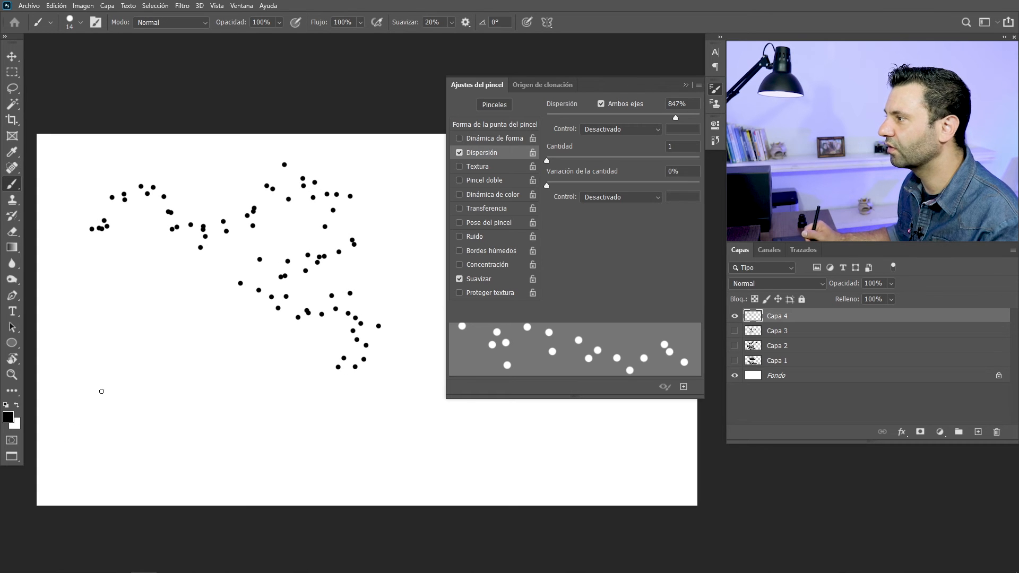
Set Espaciado to 324% and Dispersión to 892%, and paint more scattered dots around the first stroke
left_click(496, 126)
left_click_drag(657, 286, 670, 287)
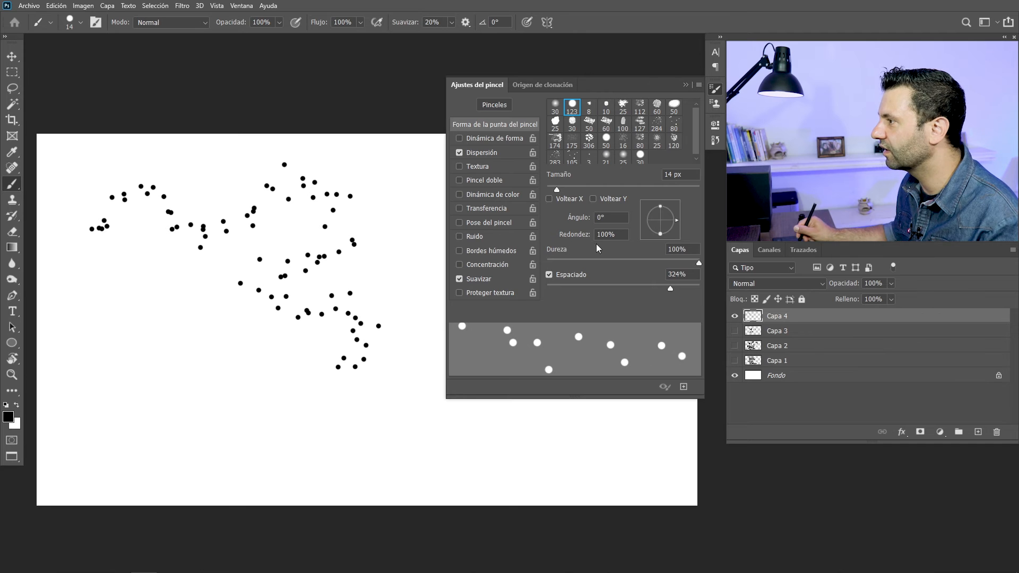
left_click(497, 150)
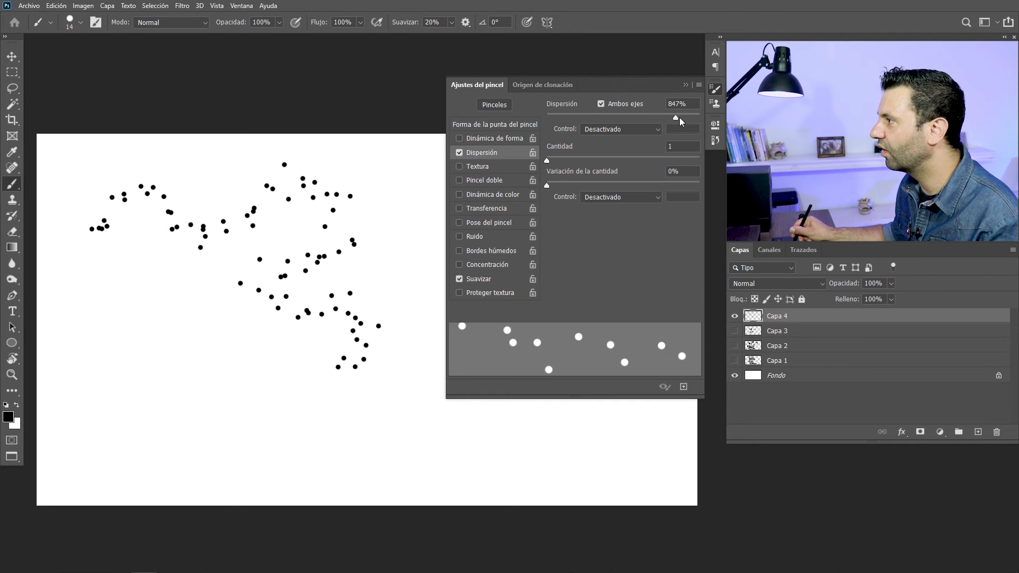
left_click_drag(676, 117, 683, 117)
mouse_move(139, 323)
left_mouse_down()
mouse_move(193, 320)
mouse_move(235, 408)
mouse_move(308, 428)
mouse_move(393, 347)
mouse_move(397, 262)
mouse_move(316, 162)
mouse_move(182, 170)
mouse_move(89, 322)
mouse_move(117, 424)
mouse_move(182, 443)
mouse_move(217, 449)
left_mouse_up()
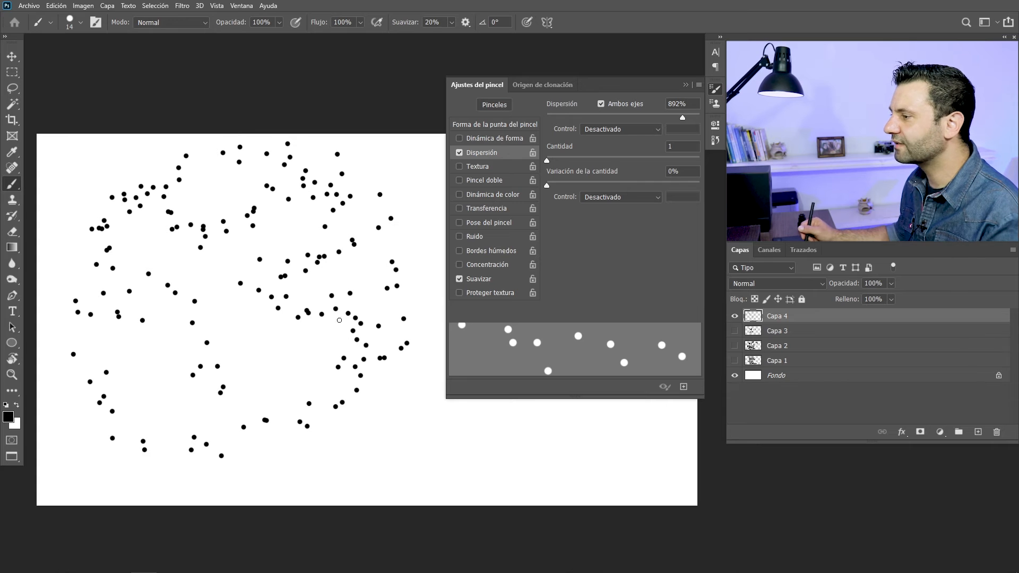
Save the current scattered-dot brush as a new preset named "puntos", including its tool settings
mouse_move(317, 348)
left_mouse_down()
mouse_move(232, 335)
mouse_move(262, 342)
left_mouse_up()
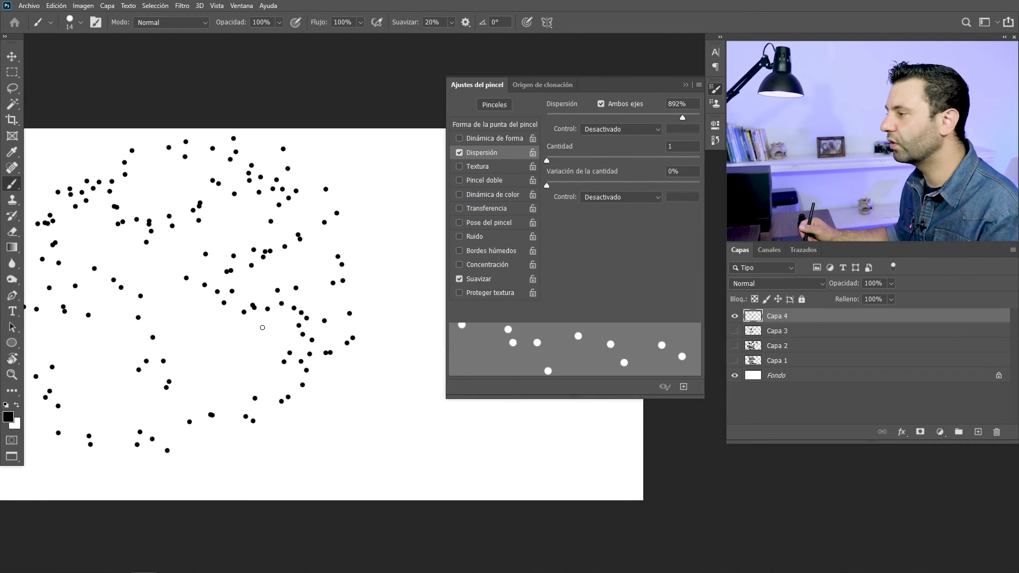
right_click(334, 242)
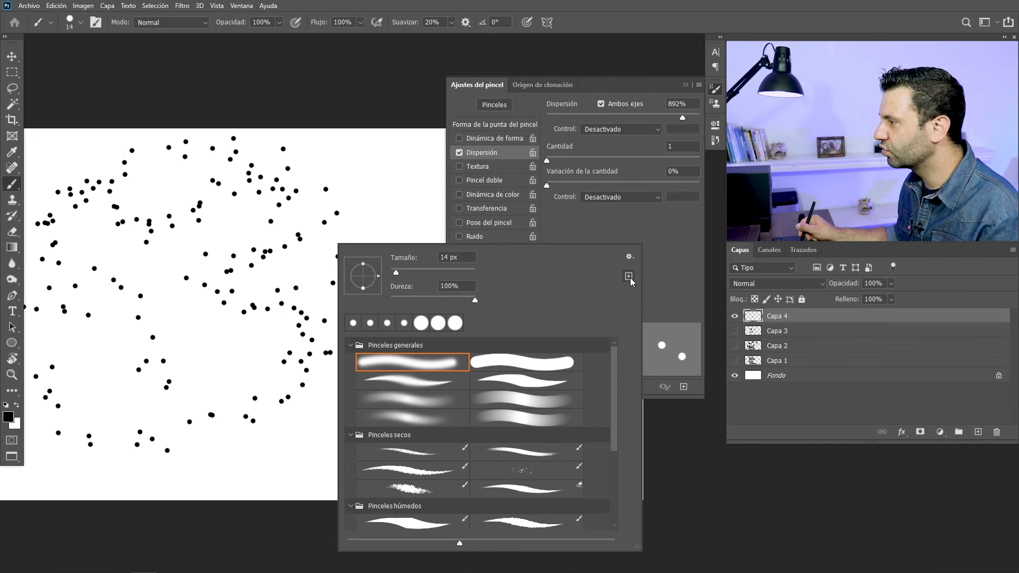
left_click(629, 276)
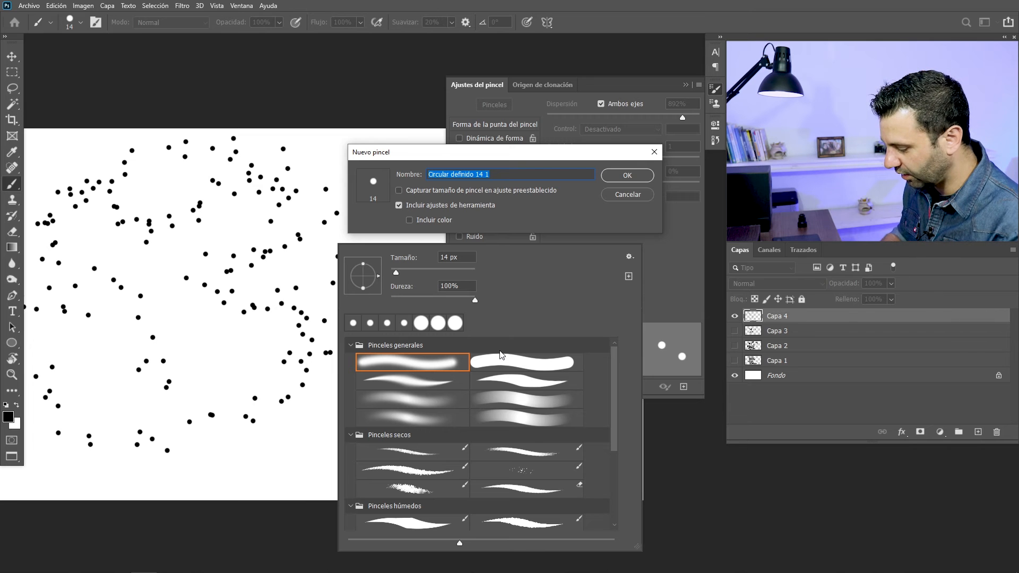
type("pu")
type("ntos")
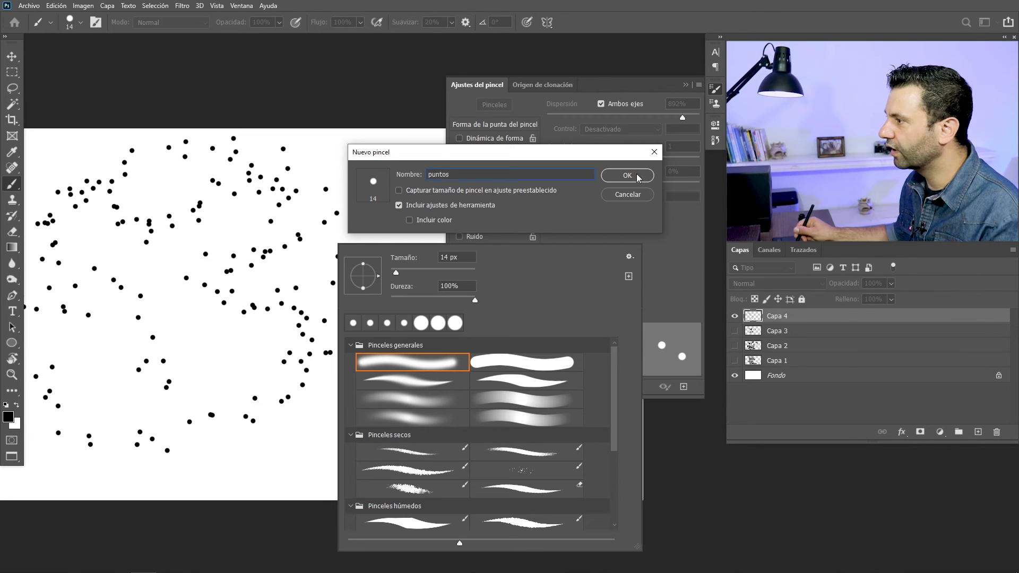
left_click(639, 175)
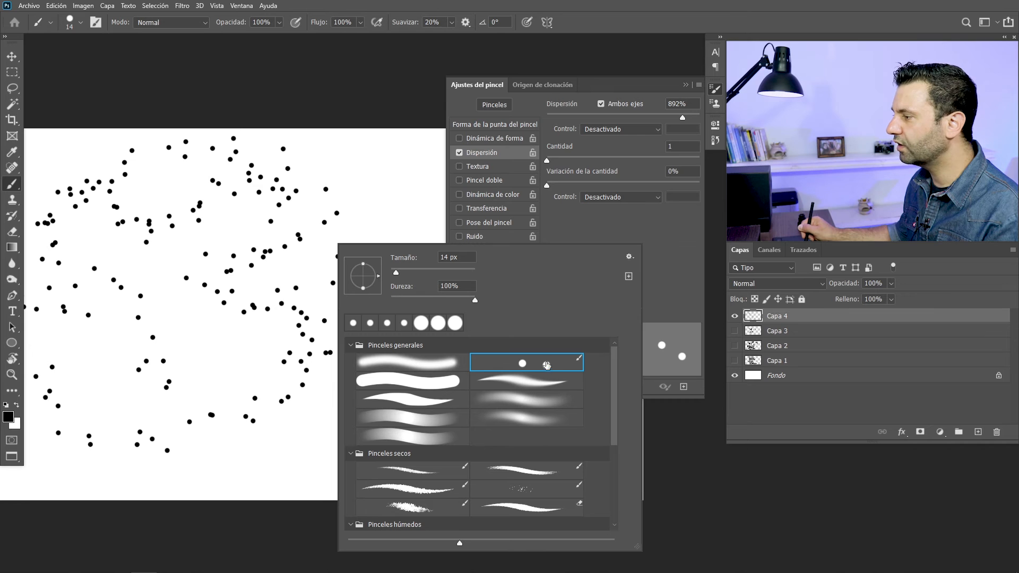
Paint scattered dots with the puntos brush, then set it to 29 px and 10% hardness and paint softer dots
left_click_drag(392, 193, 378, 345)
right_click(378, 356)
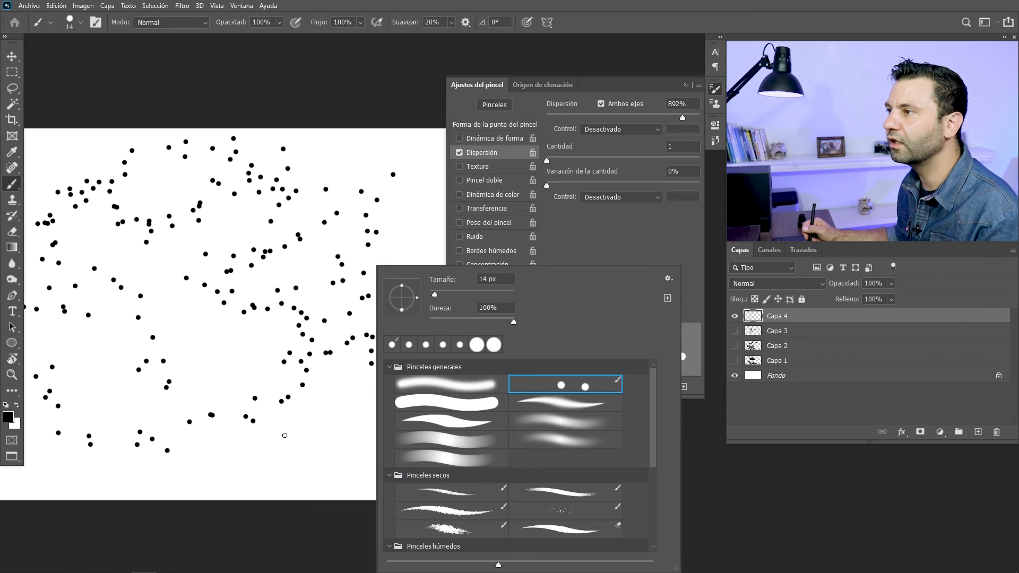
right_click(223, 215)
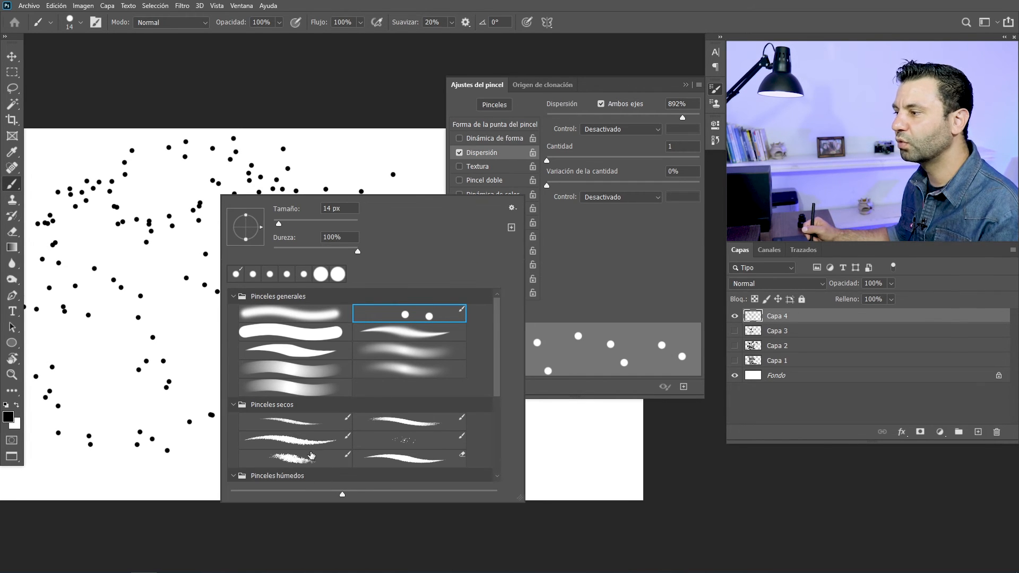
mouse_move(317, 219)
left_mouse_down()
mouse_move(284, 219)
mouse_move(284, 246)
left_mouse_up()
mouse_move(173, 291)
left_mouse_down()
mouse_move(198, 341)
mouse_move(320, 238)
left_mouse_up()
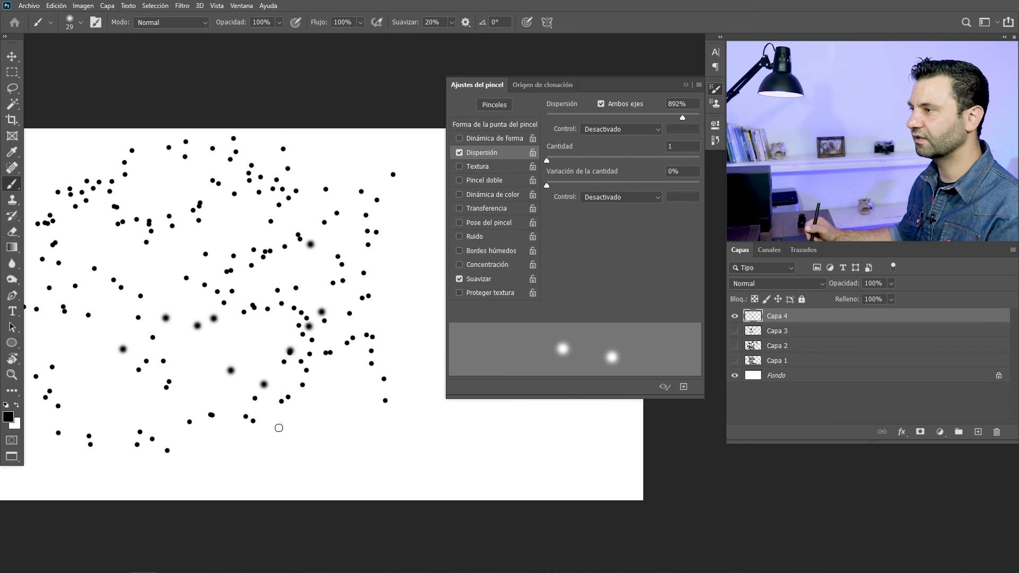
Switch to the soft round preset in Pinceles generales and paint a continuous winding stroke among the dots
right_click(261, 226)
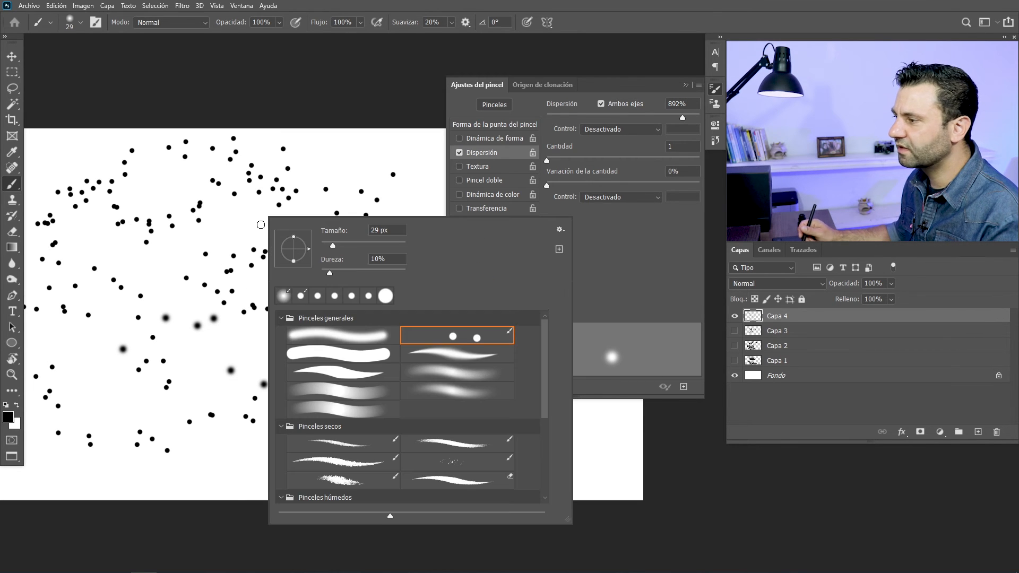
left_click(306, 340)
mouse_move(159, 282)
left_mouse_down()
mouse_move(237, 314)
mouse_move(285, 357)
left_mouse_up()
right_click(285, 357)
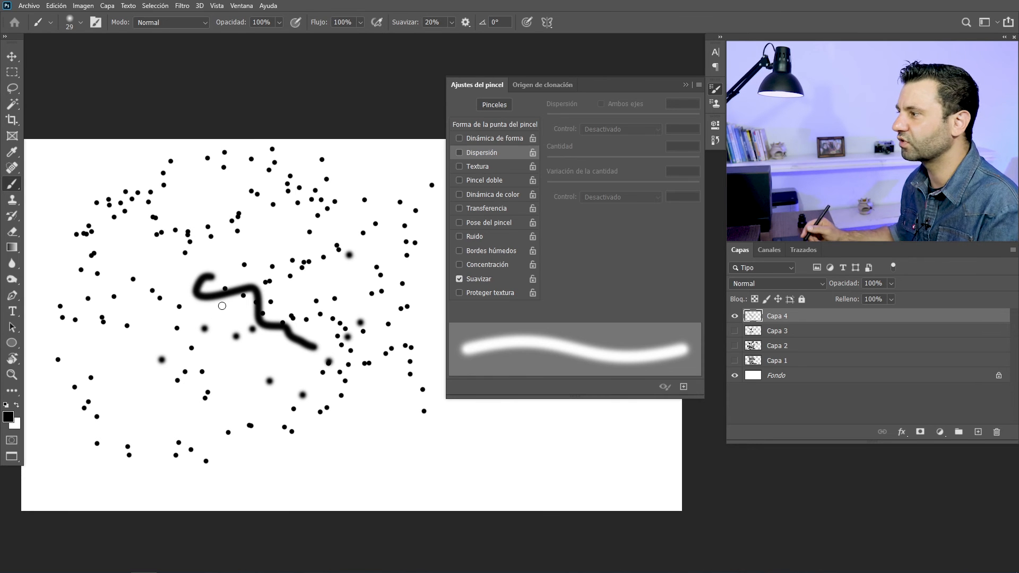
Return to the standard screen mode and open the c14img1 photo of the couple from the c02e14 pincel folder
left_click_drag(158, 261, 194, 267)
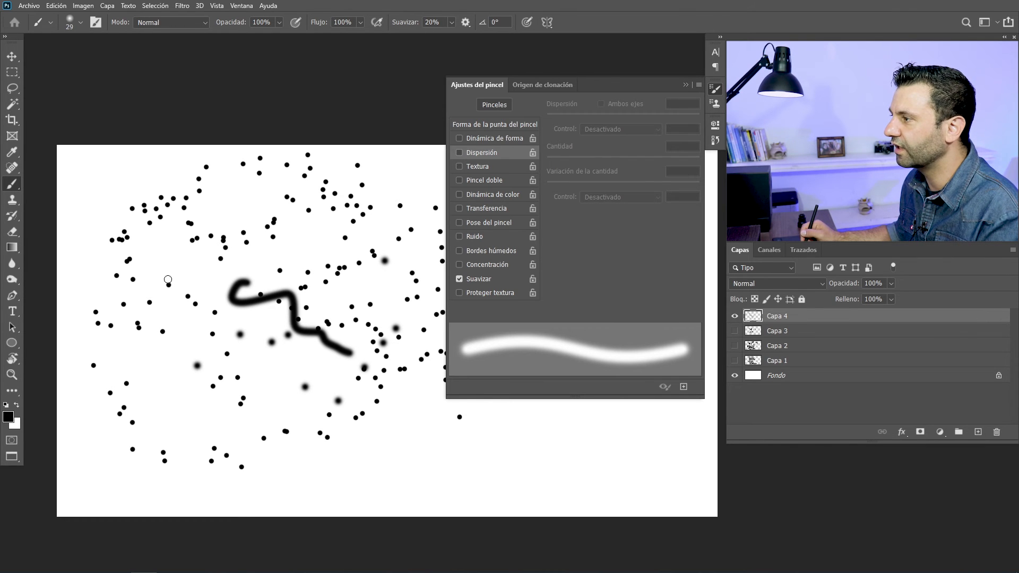
left_click_drag(167, 279, 286, 245)
key("f")
key("f")
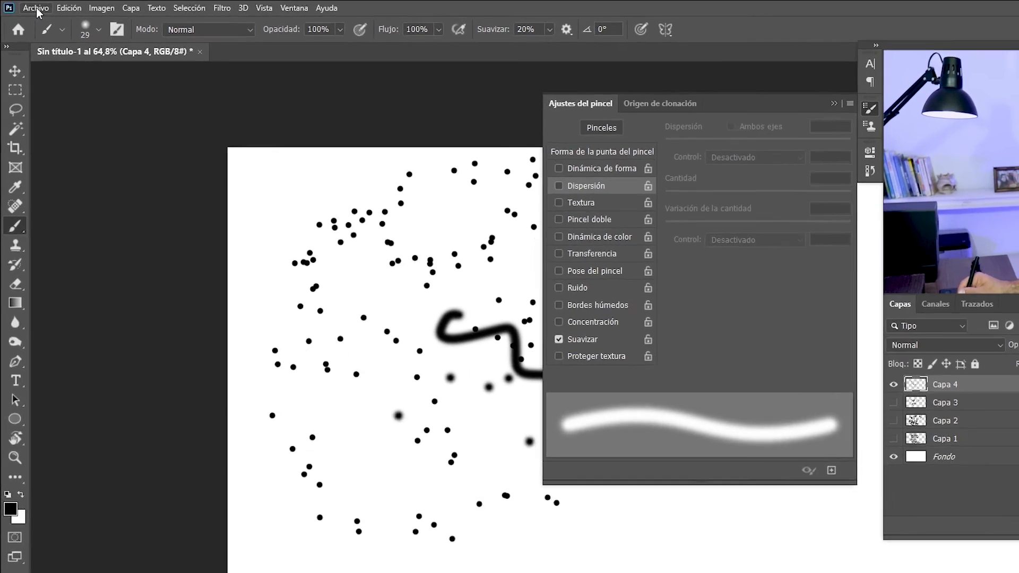
left_click(36, 7)
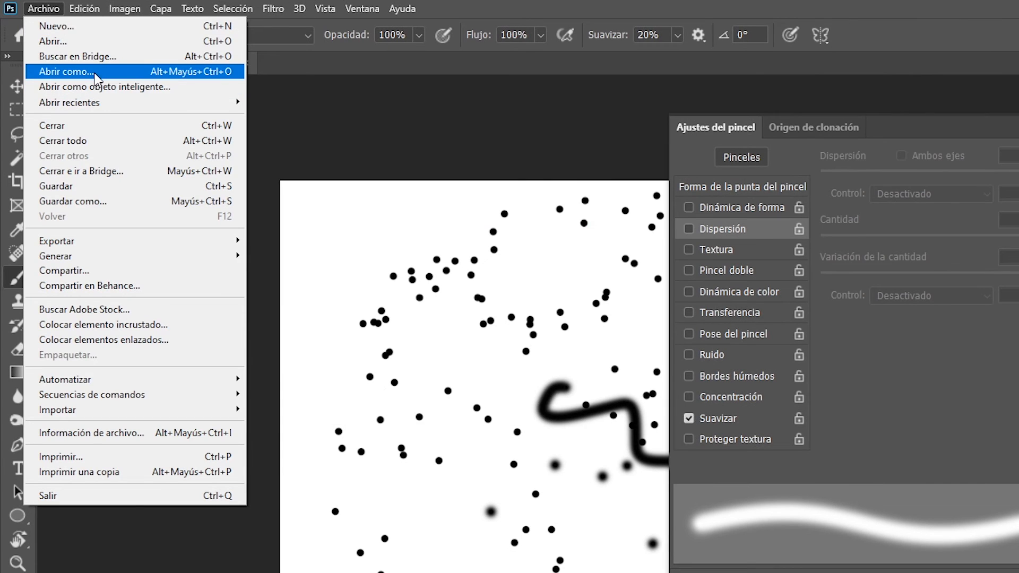
left_click(53, 41)
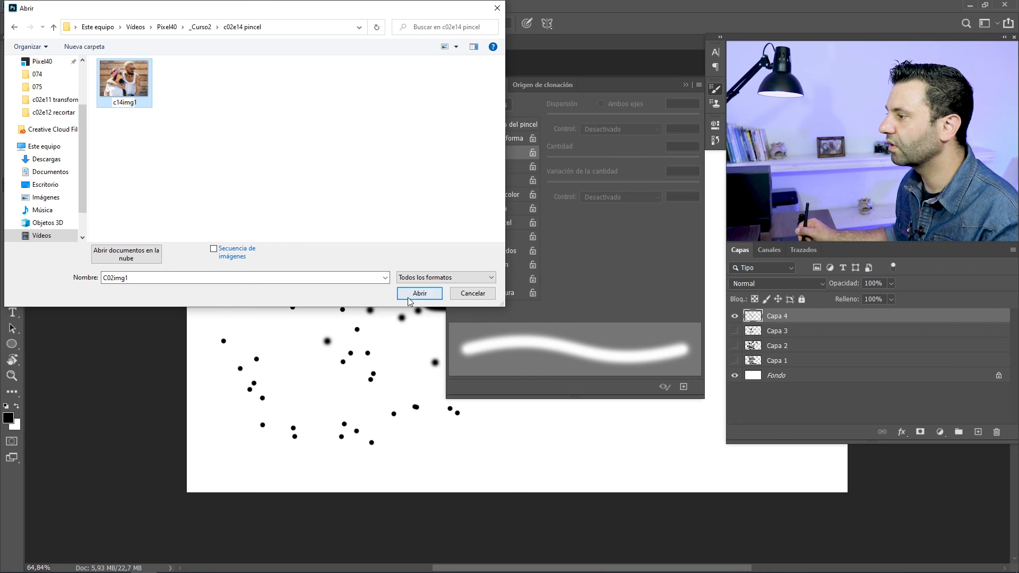
left_click(629, 440)
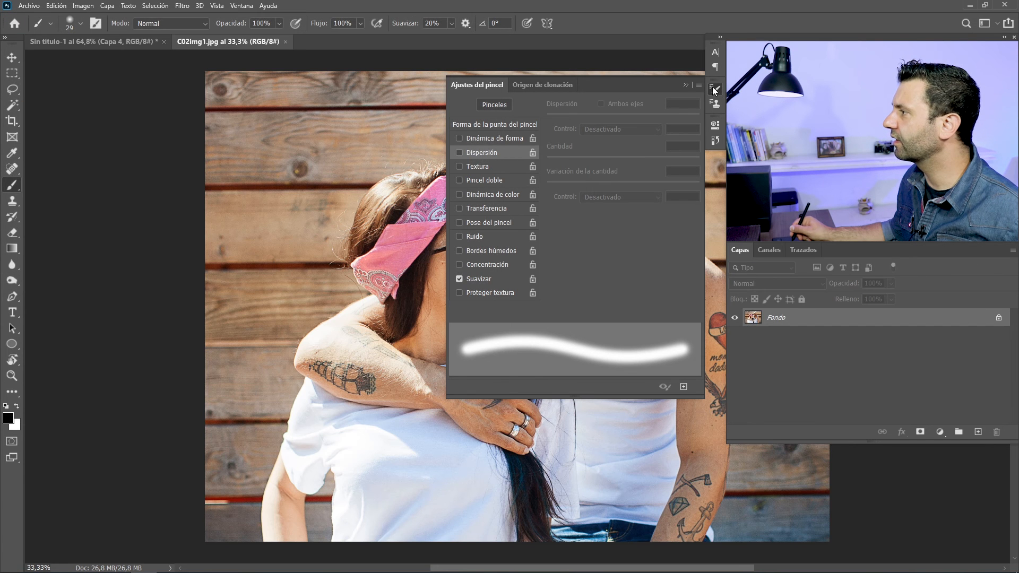
Hide the brush settings and close the Sin título-1 document without saving its changes
left_click(715, 90)
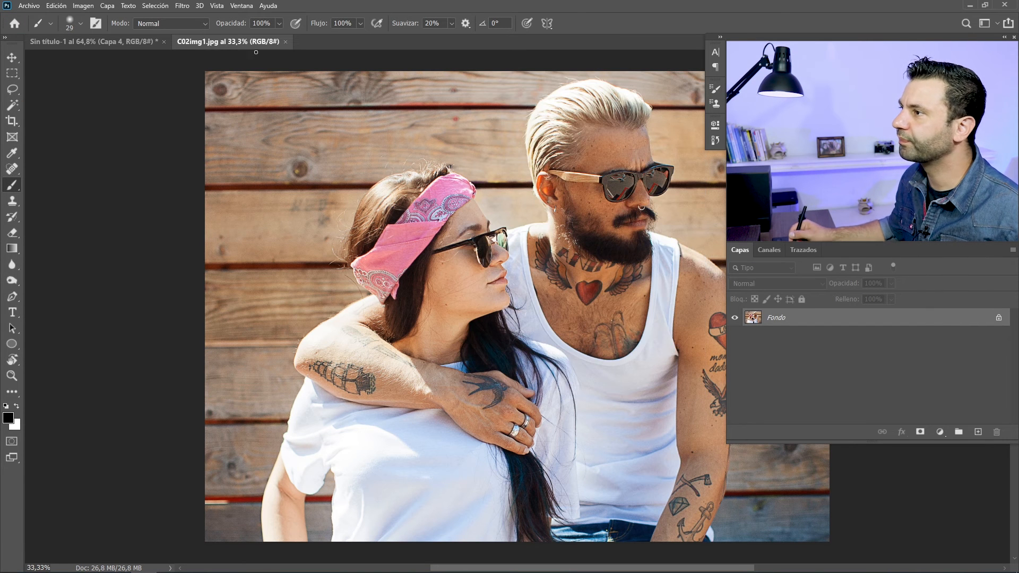
left_click(162, 41)
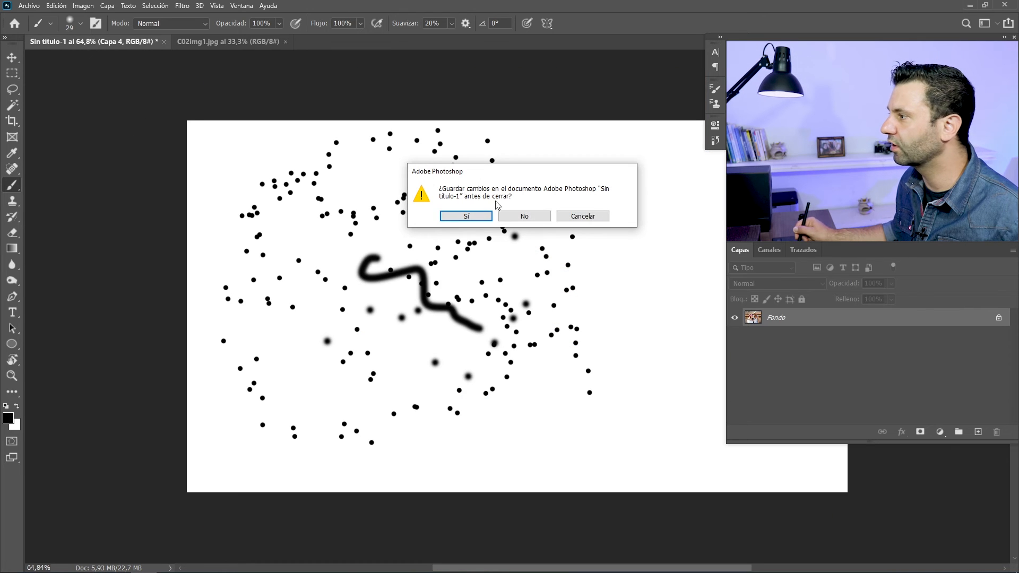
left_click(519, 221)
Add a new layer above the photo and ready the Brush with the soft round 29 px tip at 0% hardness
left_click_drag(378, 302, 267, 249)
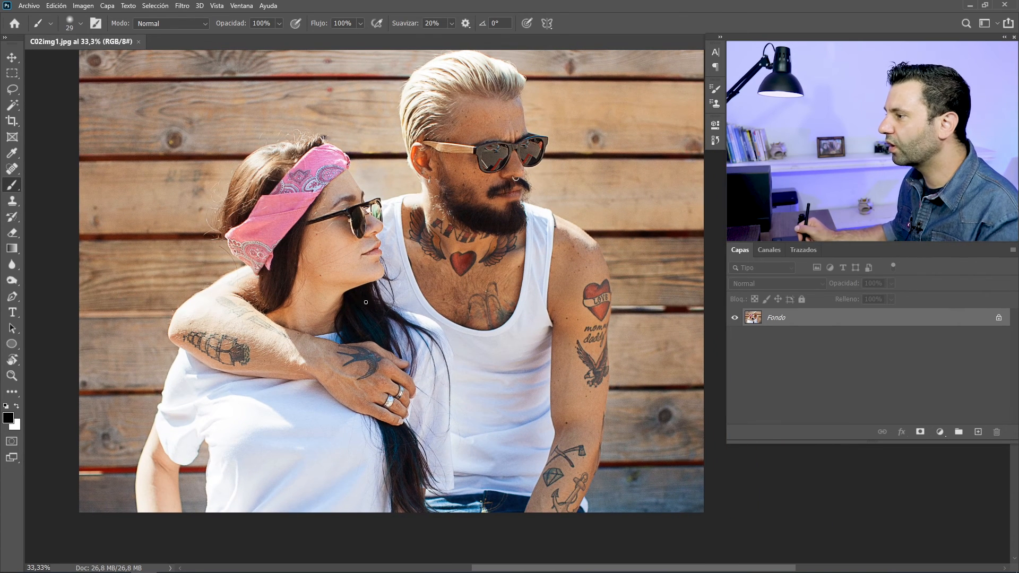
left_click_drag(474, 254, 531, 261)
left_click_drag(431, 268, 370, 265)
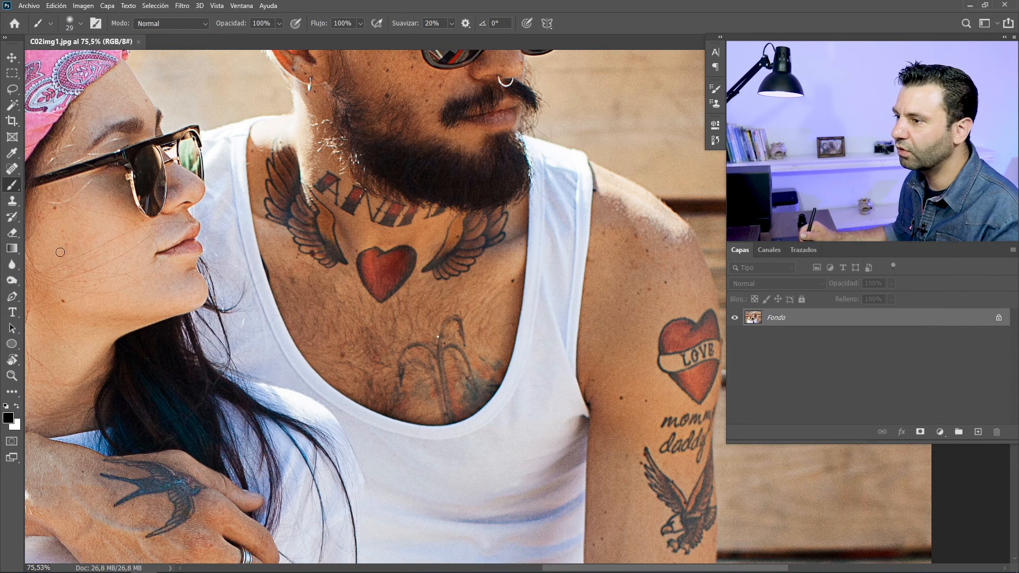
key("s")
scroll(367, 251, "up", 3)
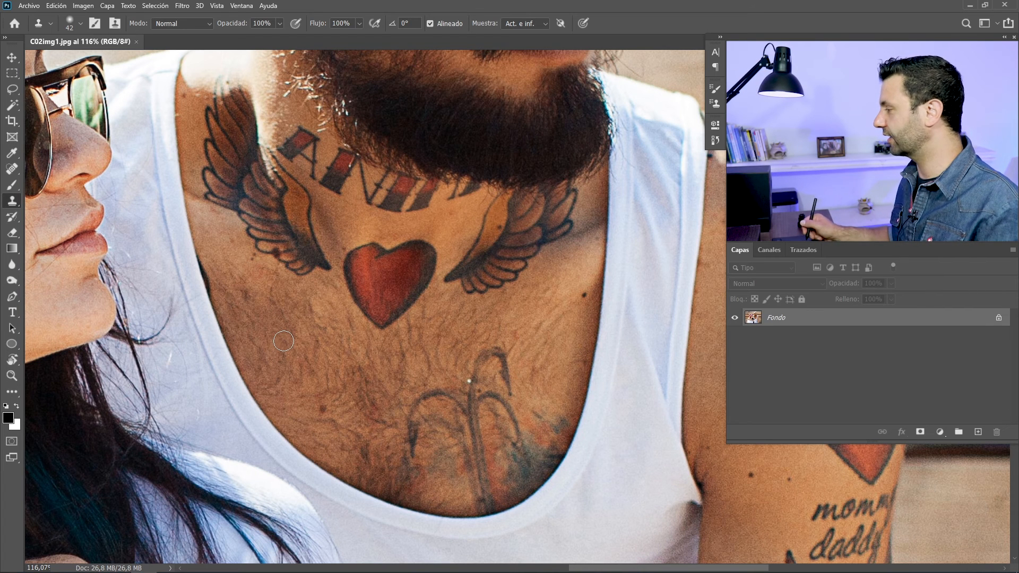
left_click(978, 432)
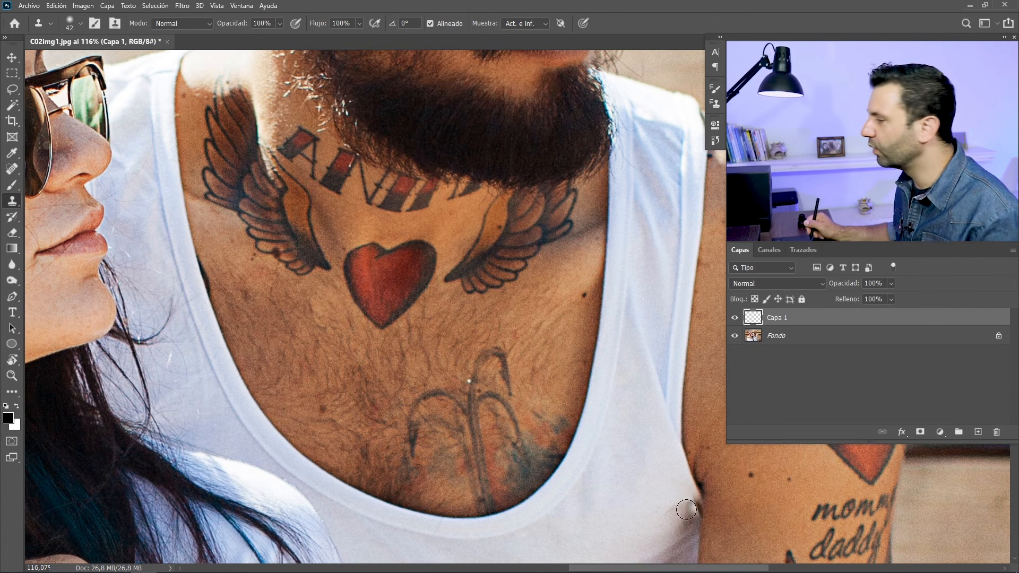
left_click(11, 185)
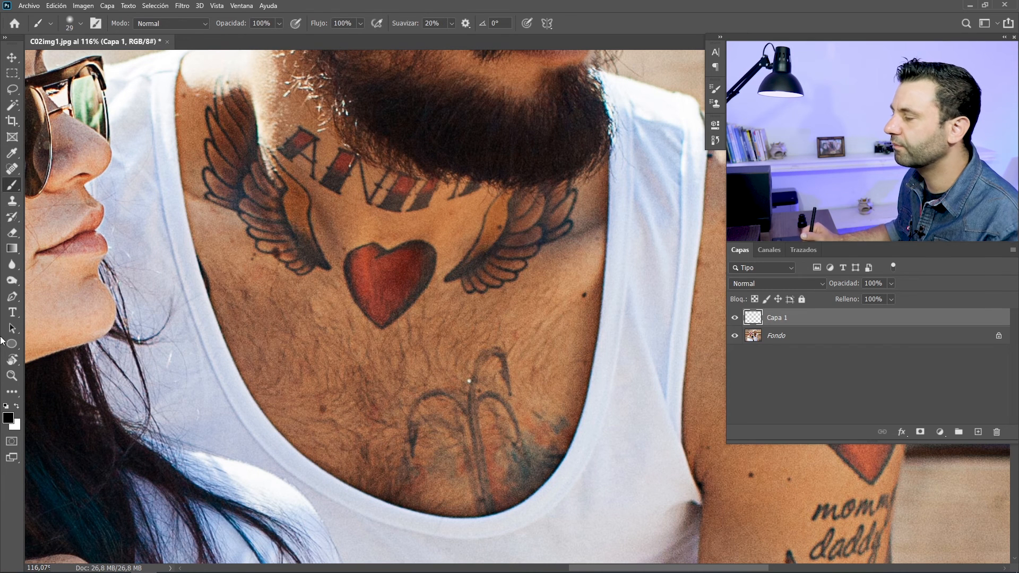
right_click(368, 276)
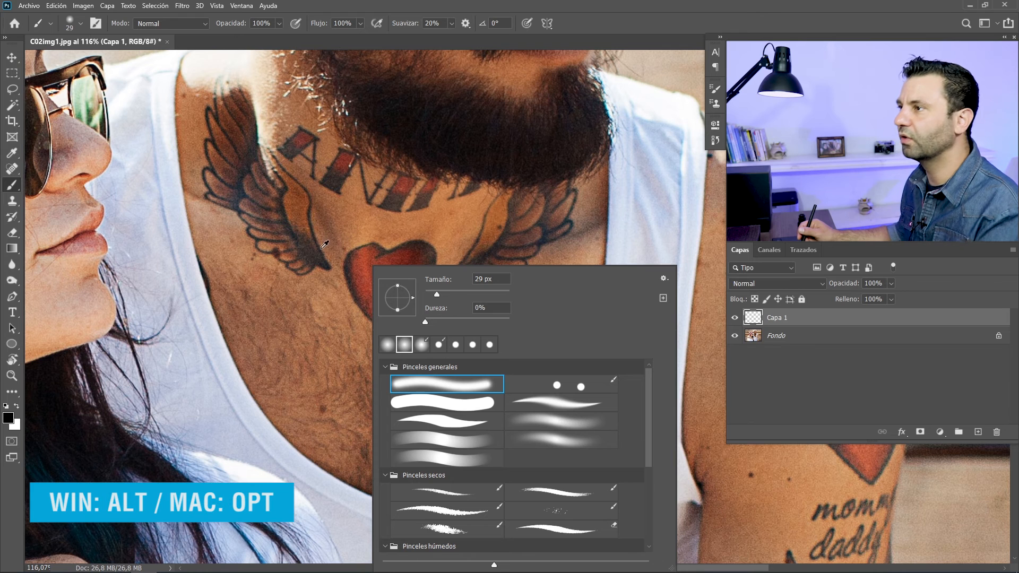
Cover the red heart tattoo on the chest on Capa 1, repeatedly sampling nearby skin tones and painting over it
left_click(361, 235, "alt")
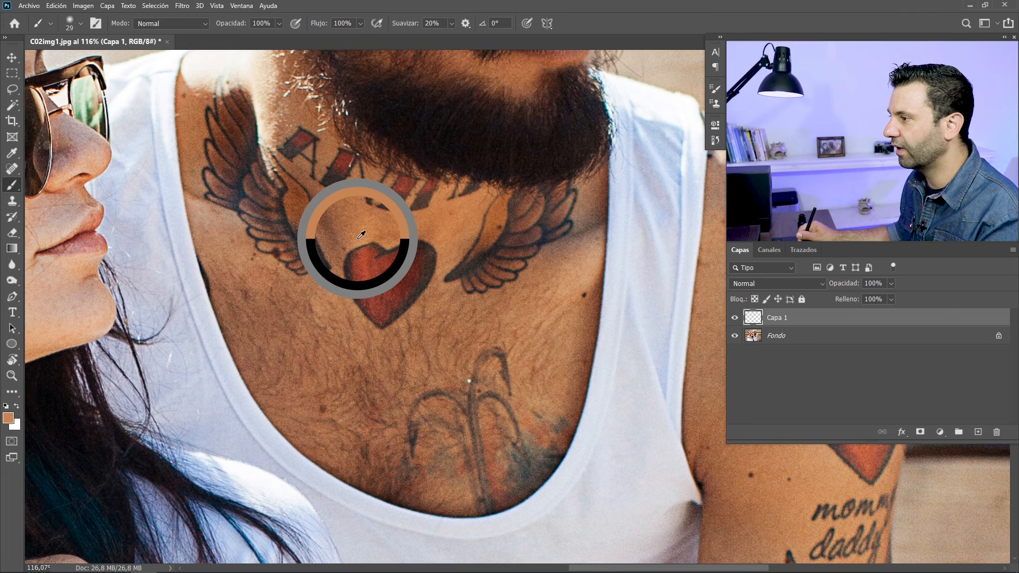
mouse_move(362, 251)
left_mouse_down()
mouse_move(362, 290)
mouse_move(363, 262)
mouse_move(353, 261)
mouse_move(361, 305)
mouse_move(378, 321)
mouse_move(398, 271)
mouse_move(389, 312)
left_mouse_up()
left_click(343, 247, "alt")
left_click(372, 226, "alt")
mouse_move(391, 270)
left_mouse_down()
mouse_move(400, 283)
mouse_move(391, 251)
mouse_move(390, 314)
left_mouse_up()
left_click(391, 233, "alt")
left_click(444, 254, "alt")
mouse_move(418, 282)
left_mouse_down()
mouse_move(402, 308)
mouse_move(412, 249)
mouse_move(428, 252)
mouse_move(387, 312)
left_mouse_up()
left_click(433, 236, "alt")
left_click(401, 249, "alt")
mouse_move(403, 248)
left_mouse_down()
mouse_move(383, 318)
mouse_move(384, 247)
mouse_move(387, 292)
mouse_move(380, 287)
left_mouse_up()
left_click(387, 227, "alt")
left_click(370, 232, "alt")
mouse_move(366, 239)
left_mouse_down()
mouse_move(371, 302)
mouse_move(363, 334)
mouse_move(385, 344)
left_mouse_up()
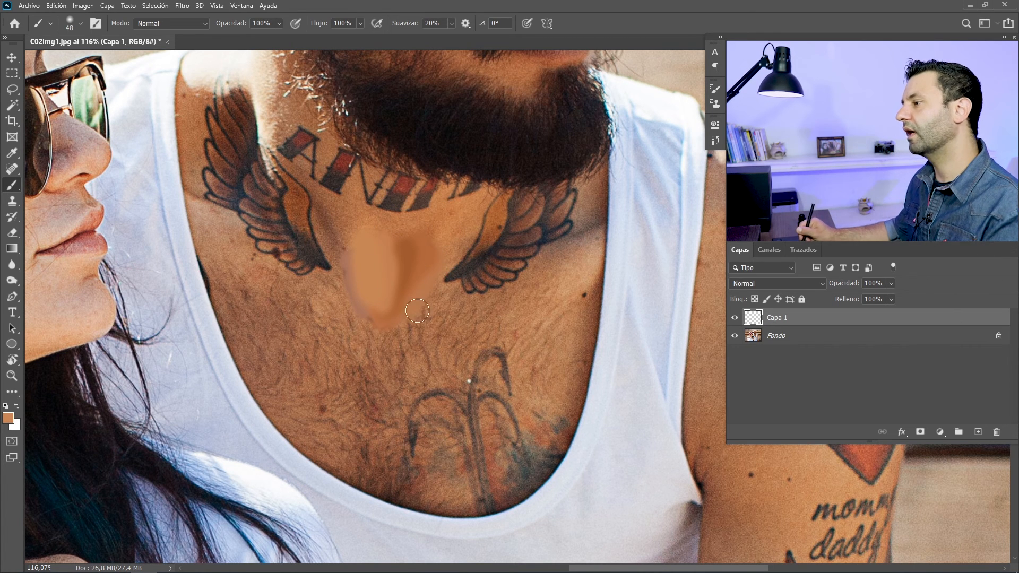
Blend the painted patch into the surrounding chest skin using 13% flow and repeatedly sampled intermediate skin tones
left_click_drag(430, 313, 391, 337)
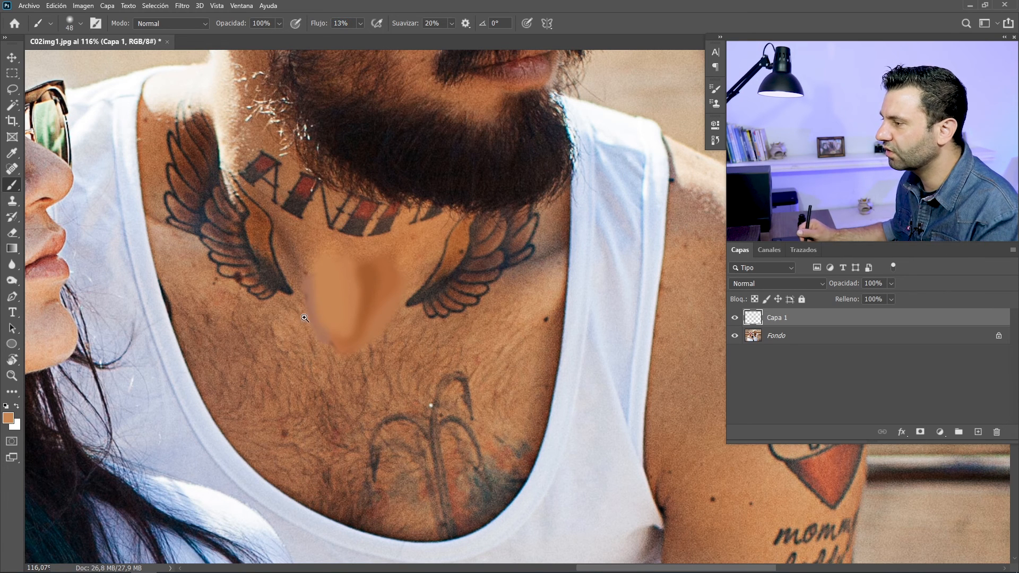
scroll(309, 319, "up", 3)
left_click(411, 186, "alt")
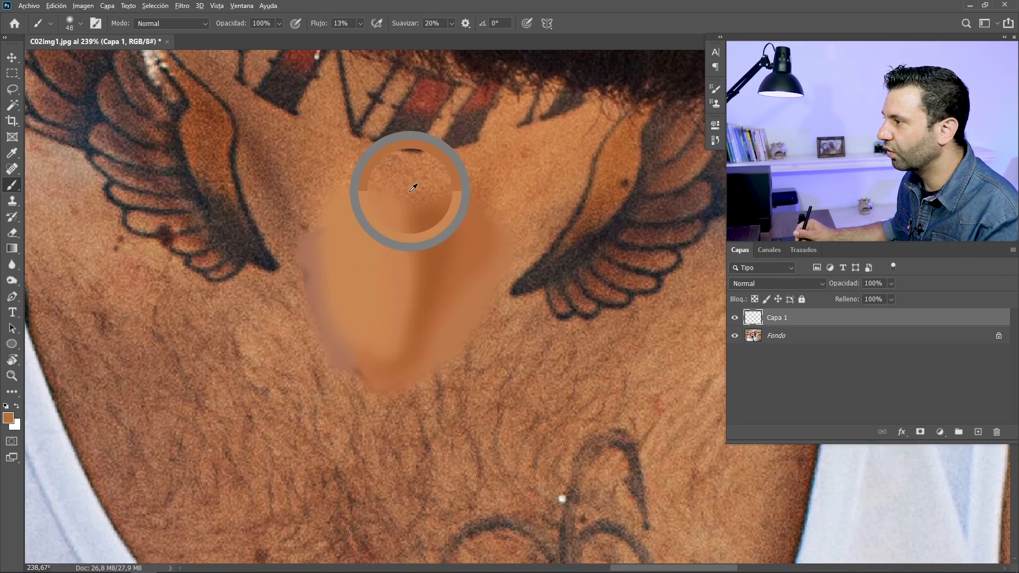
mouse_move(410, 278)
left_mouse_down()
mouse_move(398, 307)
mouse_move(417, 348)
mouse_move(371, 367)
mouse_move(361, 330)
left_mouse_up()
left_click(469, 265, "alt")
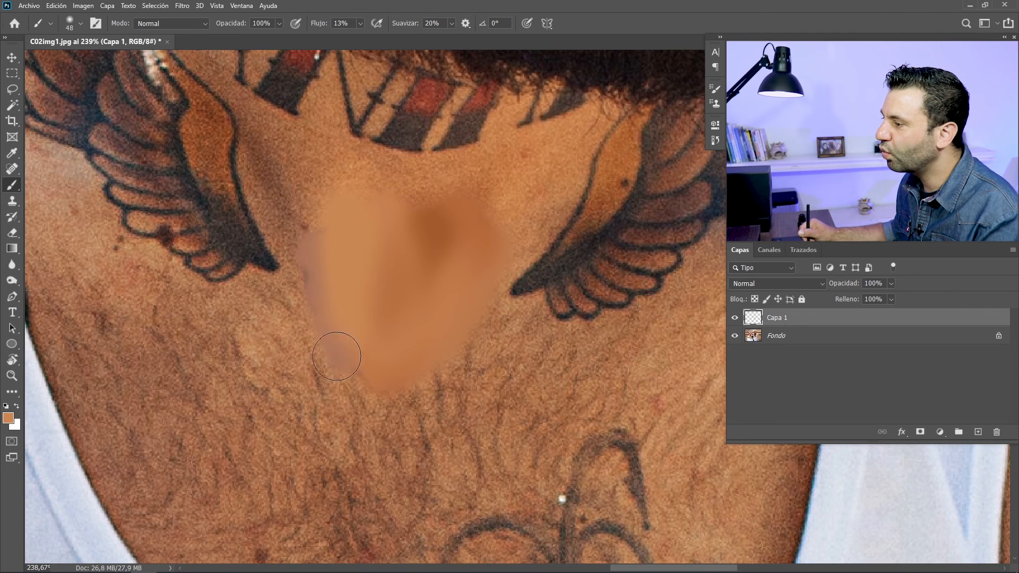
left_click(293, 235, "alt")
mouse_move(297, 252)
left_mouse_down()
mouse_move(331, 348)
mouse_move(349, 357)
left_mouse_up()
left_click(345, 305, "alt")
mouse_move(328, 215)
left_mouse_down()
mouse_move(387, 328)
mouse_move(382, 345)
left_mouse_up()
left_click(389, 304, "alt")
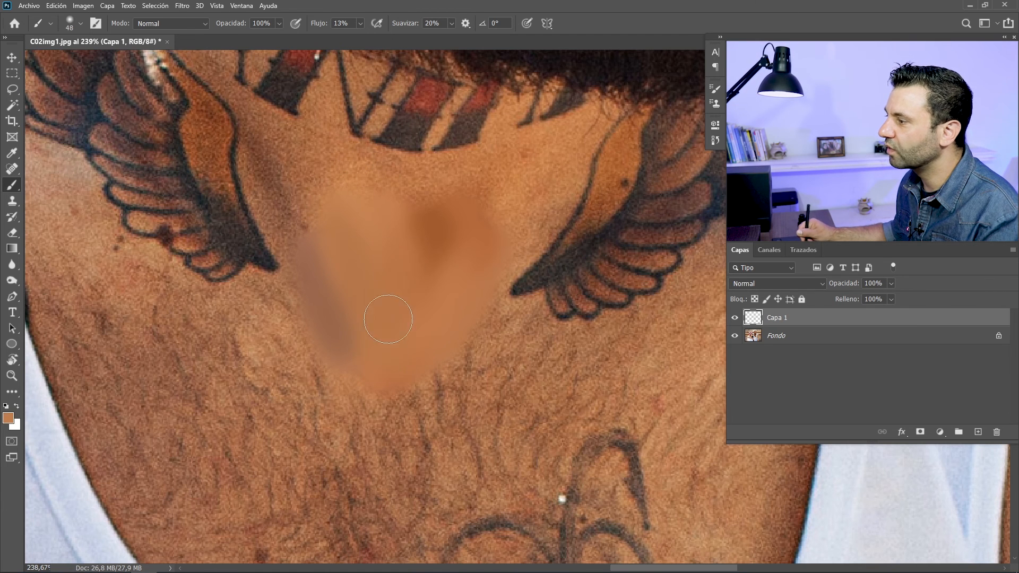
left_click(428, 207, "alt")
left_click(432, 198, "alt")
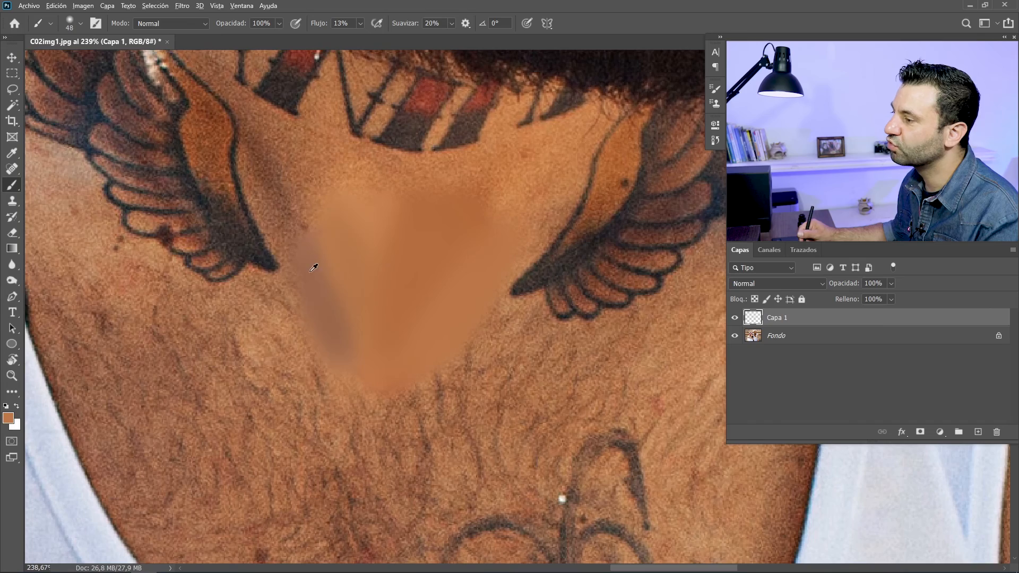
Add 6% uniform, monochromatic noise to the painted skin patch on Capa 1
scroll(408, 356, "down", 5)
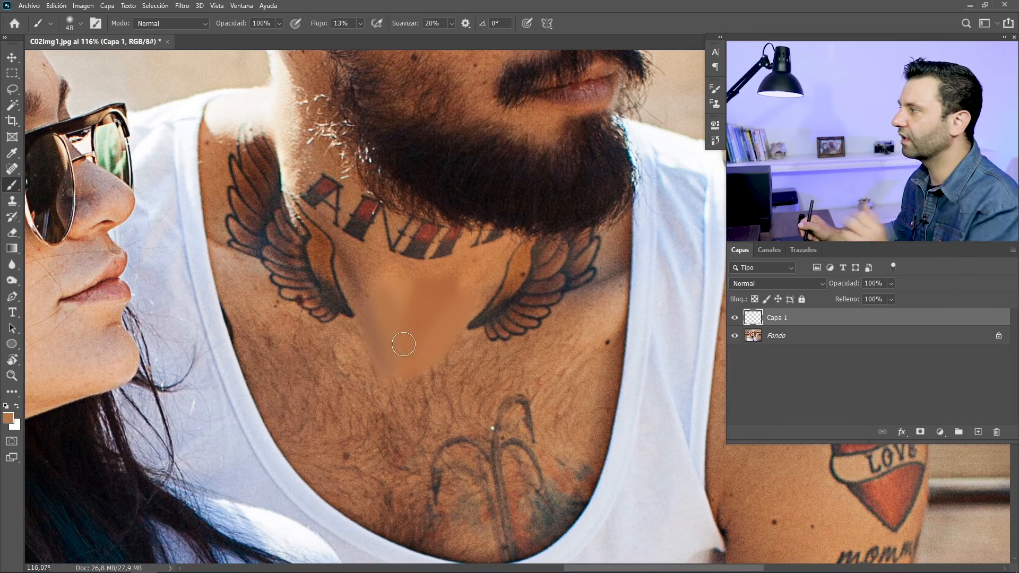
scroll(438, 337, "down", 5)
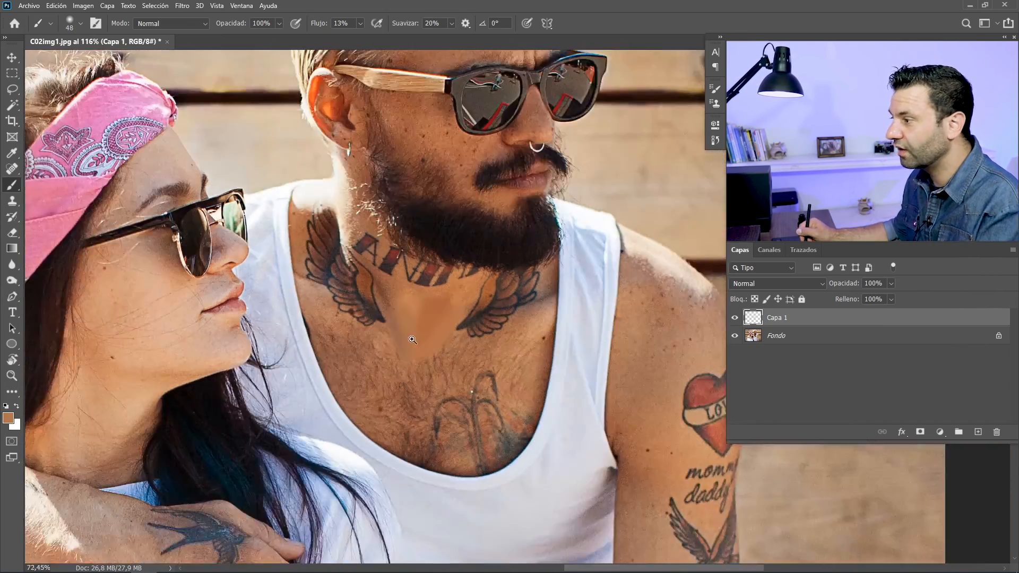
scroll(440, 343, "up", 7)
scroll(439, 344, "up", 2)
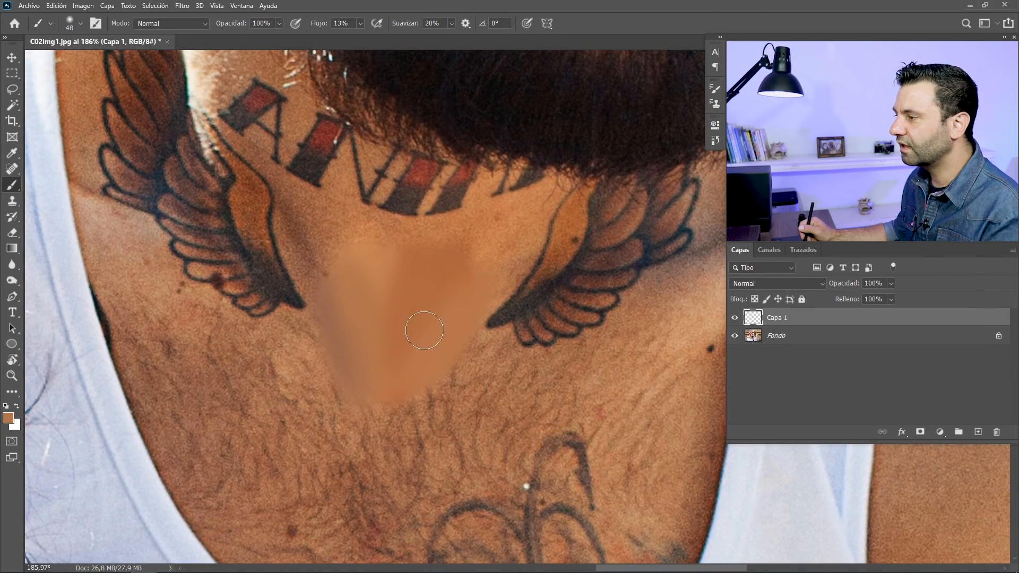
left_click_drag(446, 337, 405, 303)
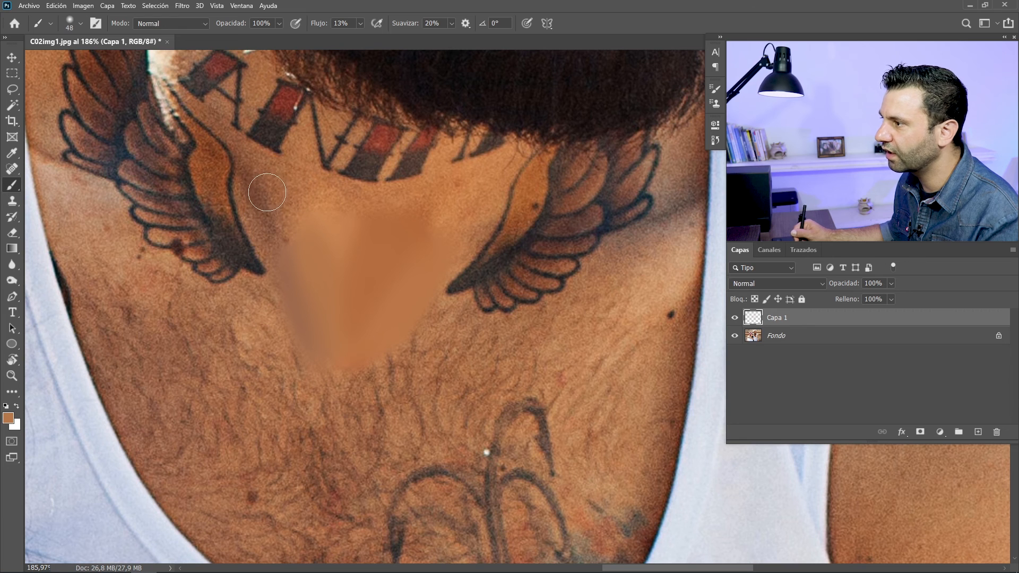
left_click(181, 6)
mouse_move(255, 196)
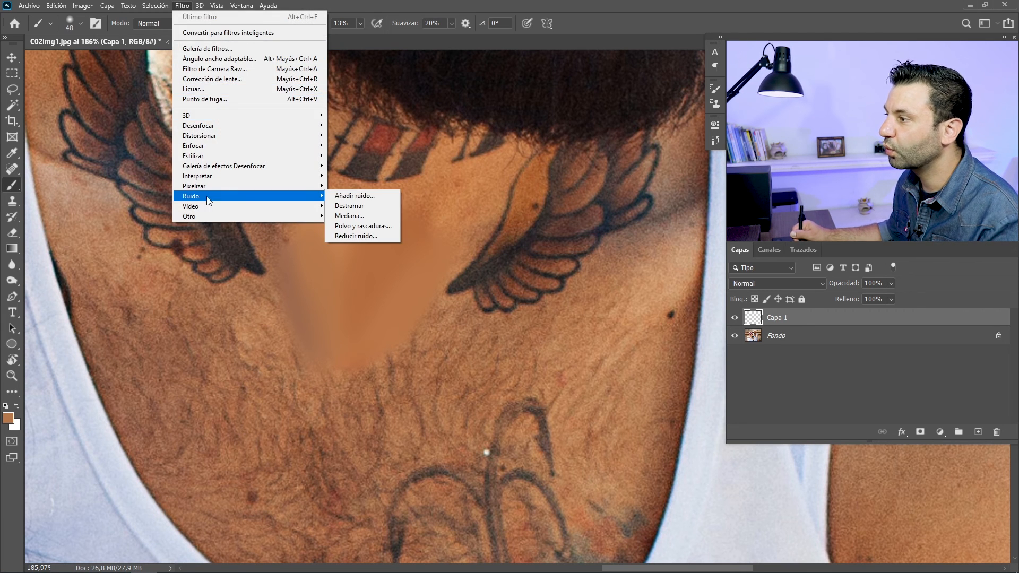
left_click(355, 196)
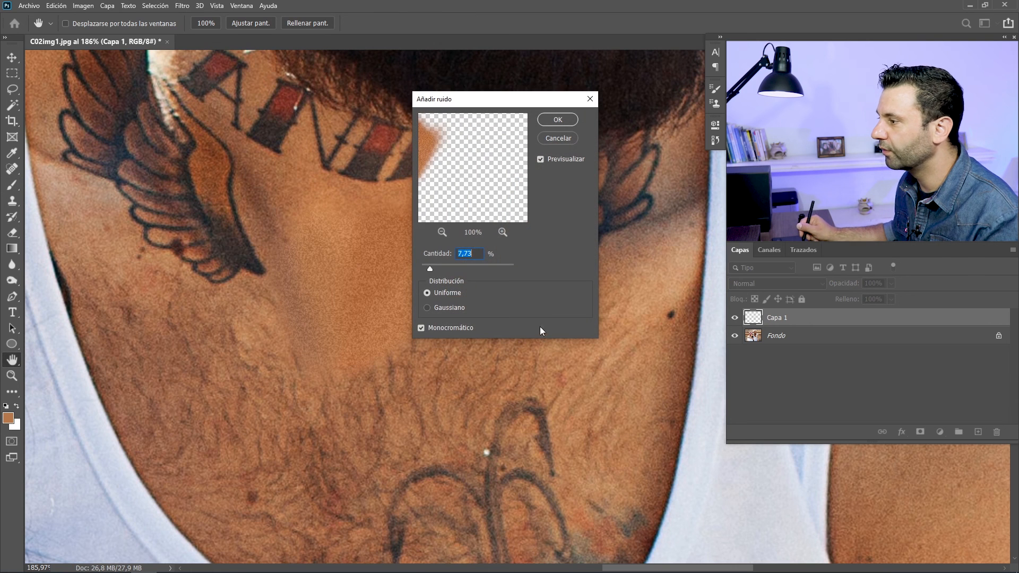
left_click(428, 306)
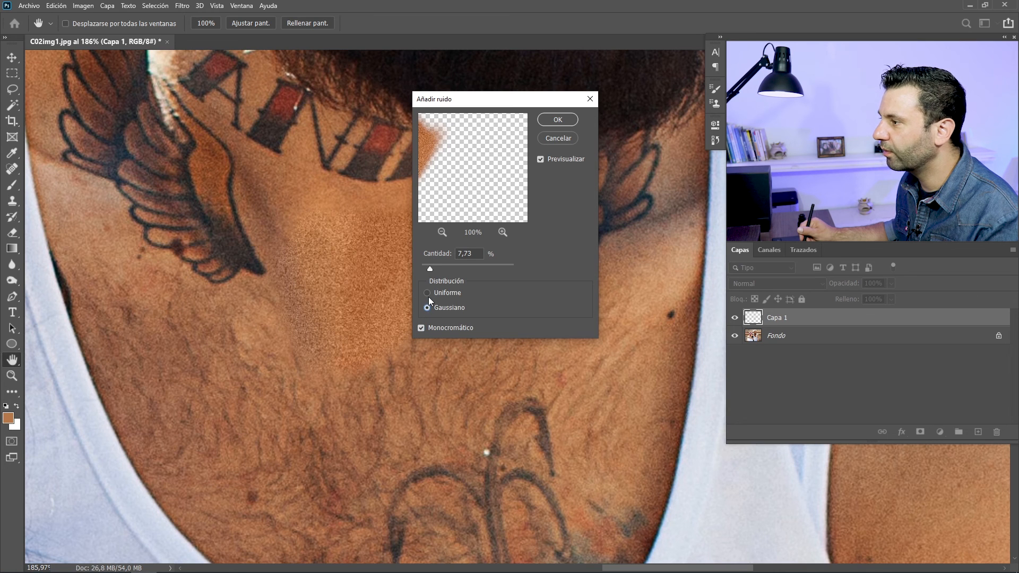
left_click(427, 293)
left_click_drag(432, 264, 438, 265)
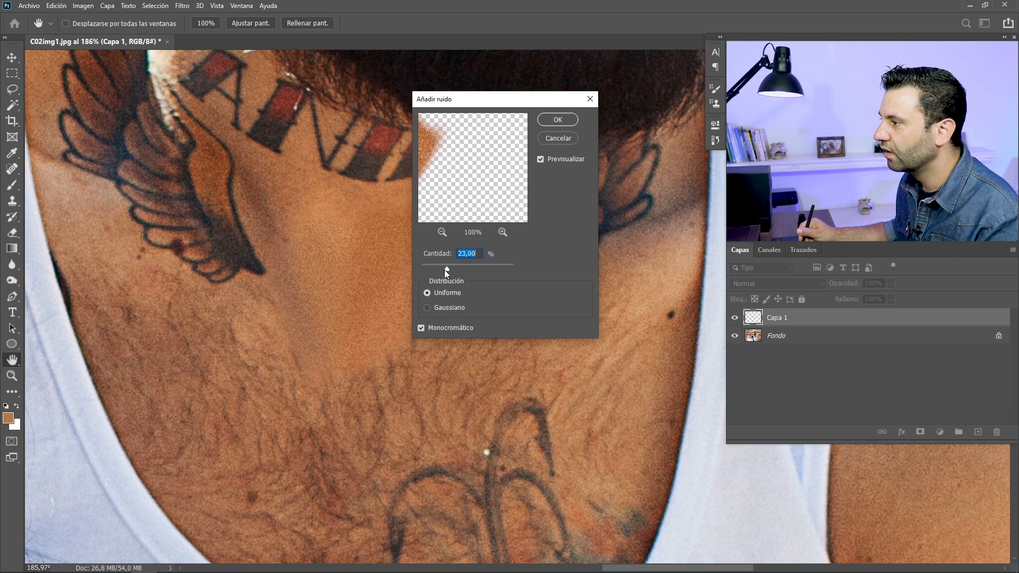
left_click_drag(441, 267, 431, 270)
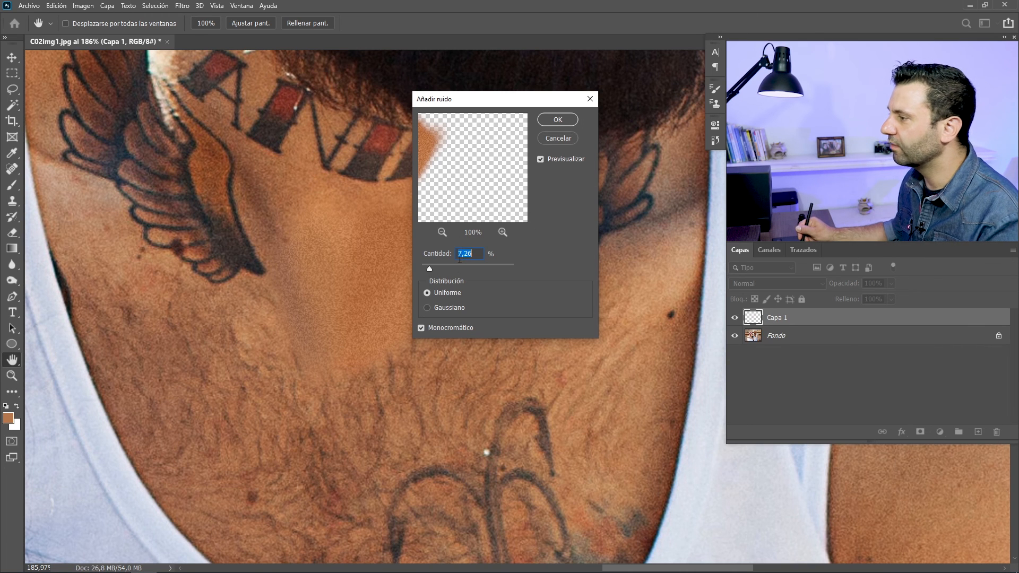
type("6")
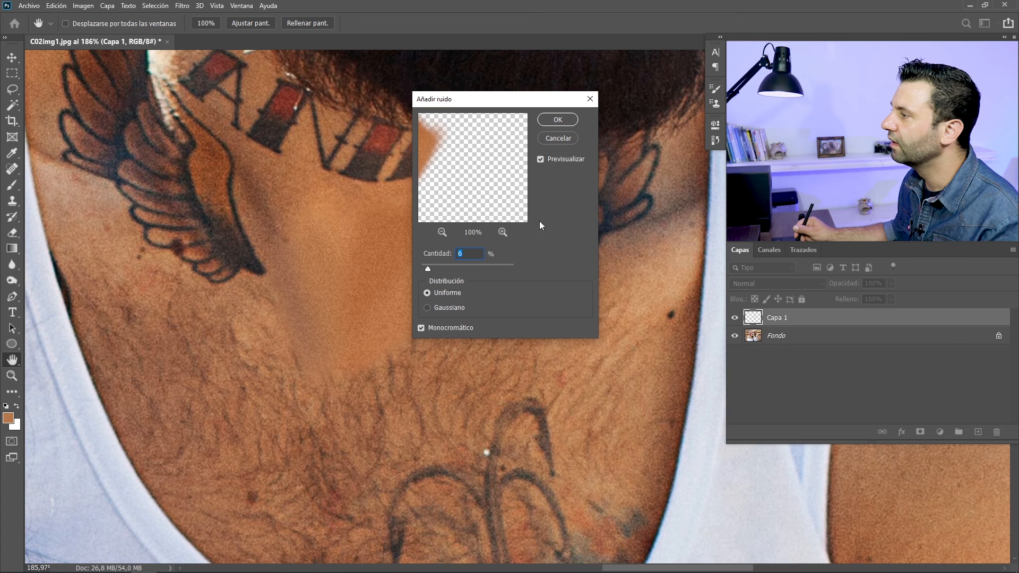
left_click(559, 119)
key("b")
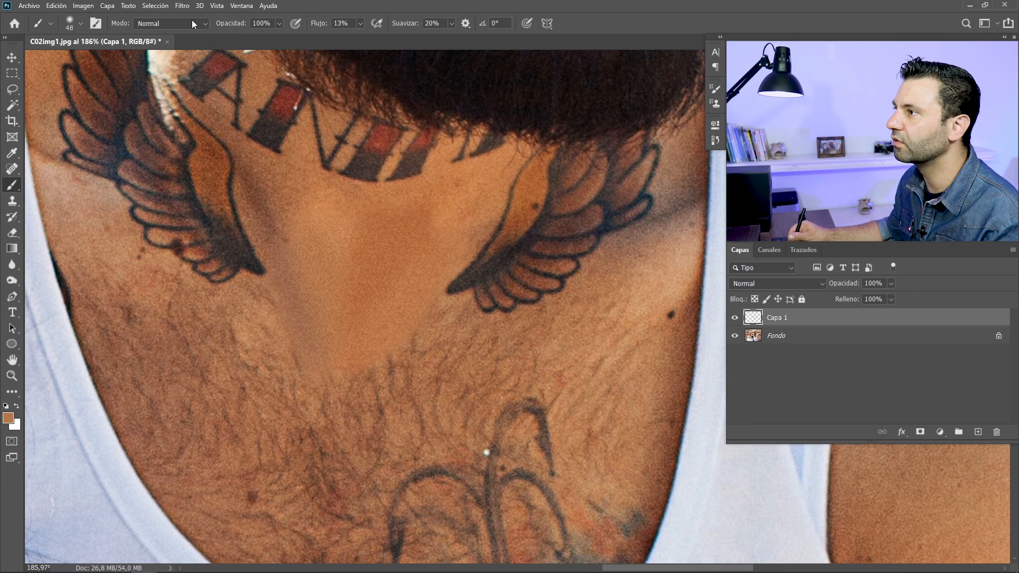
Soften the noisy patch on Capa 1 with a Gaussian Blur of 0.3 pixels radius
left_click(183, 8)
mouse_move(225, 127)
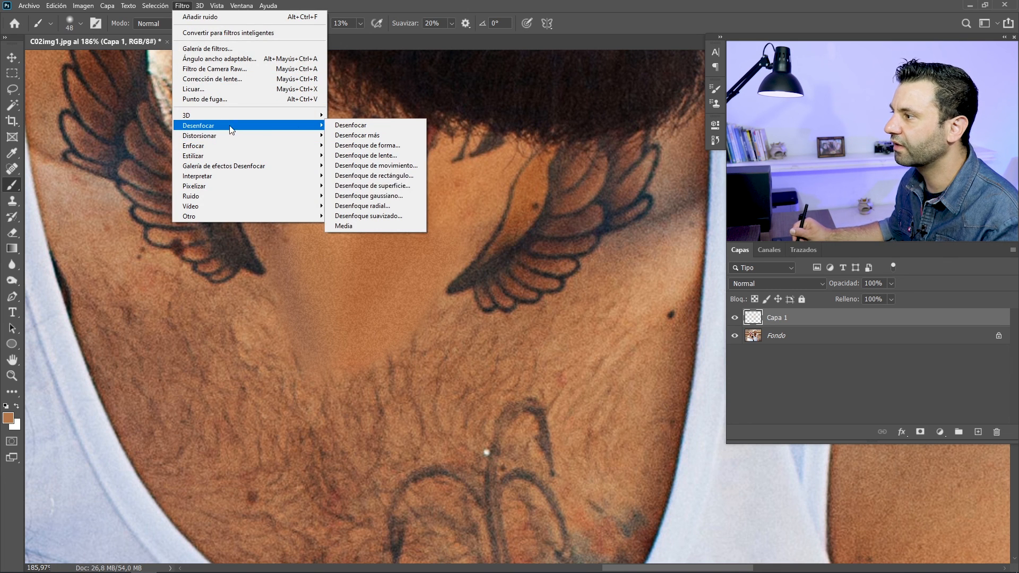
left_click(390, 197)
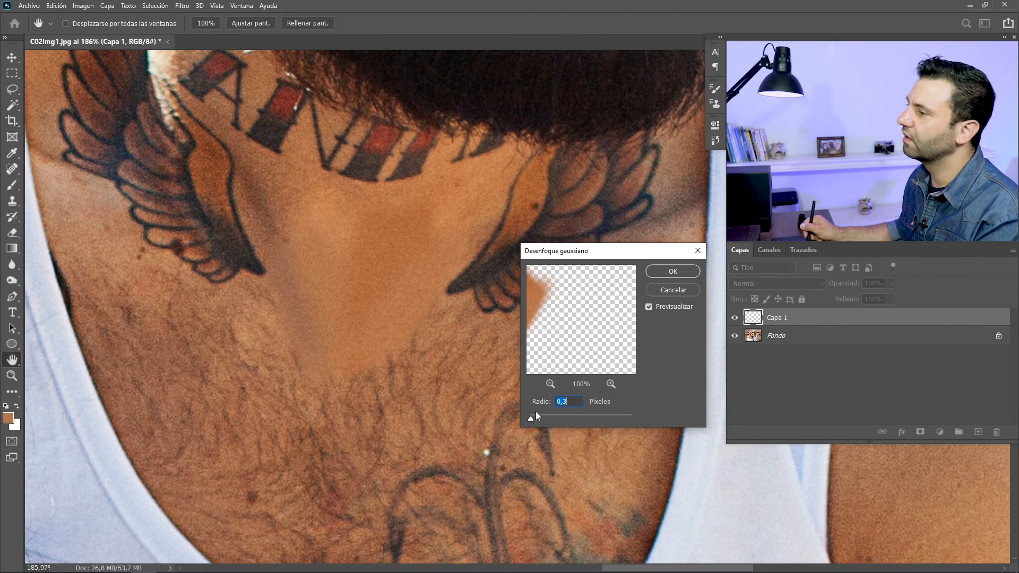
left_click(673, 273)
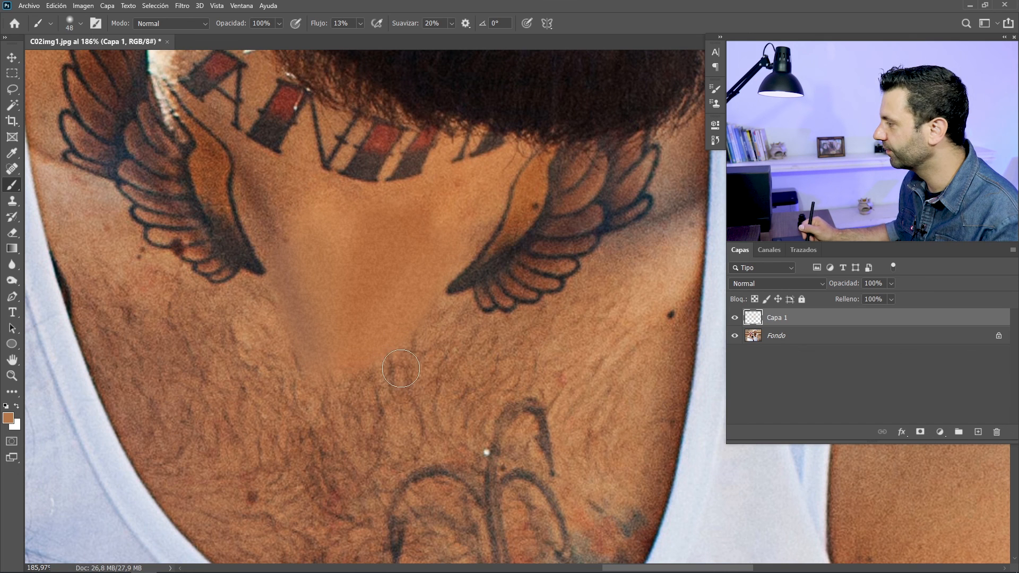
Add a layer mask to Capa 1 and paint black with the soft 48 px brush along the patch's lower edge
left_click(921, 433)
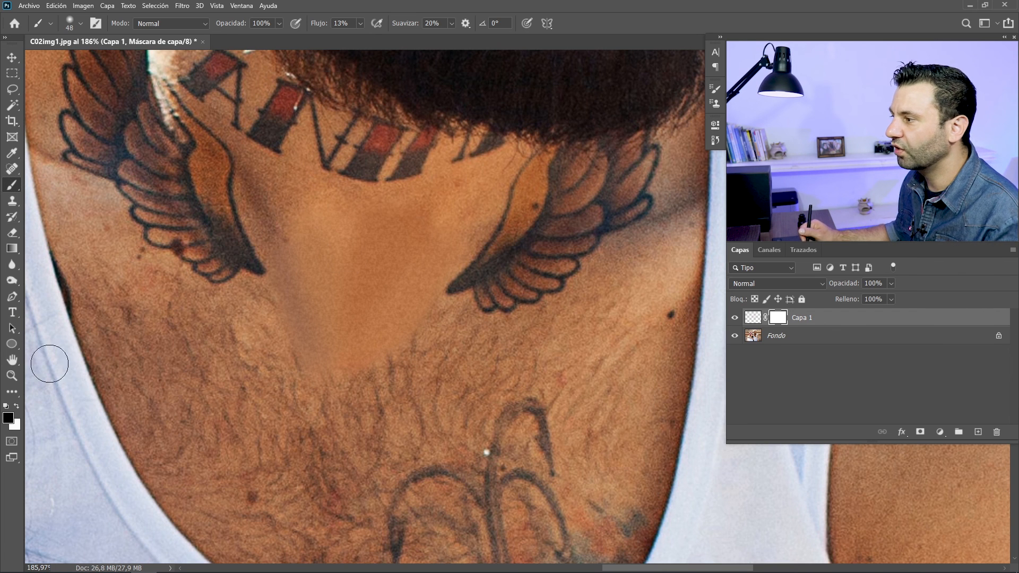
right_click(444, 290)
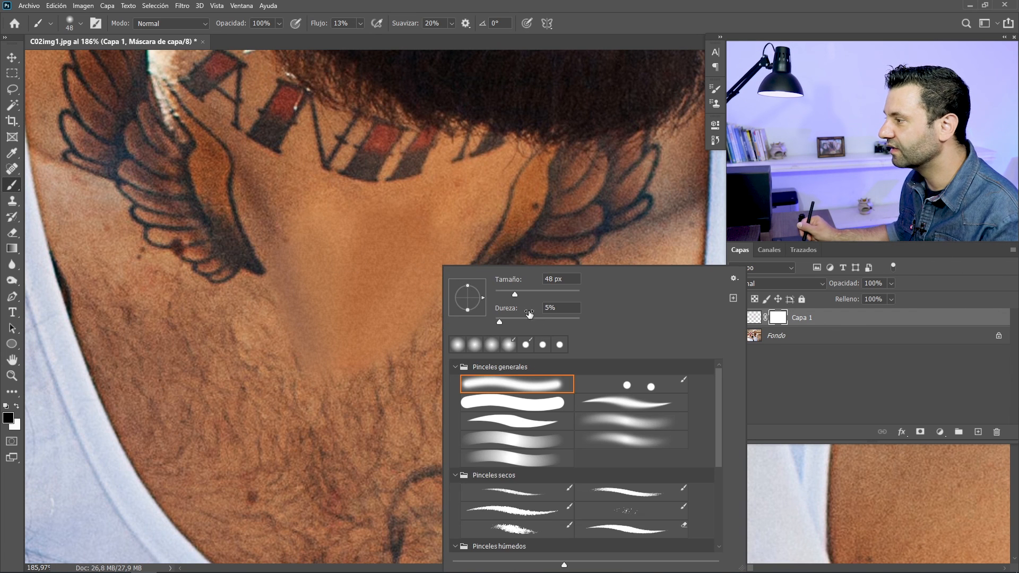
left_click(435, 237)
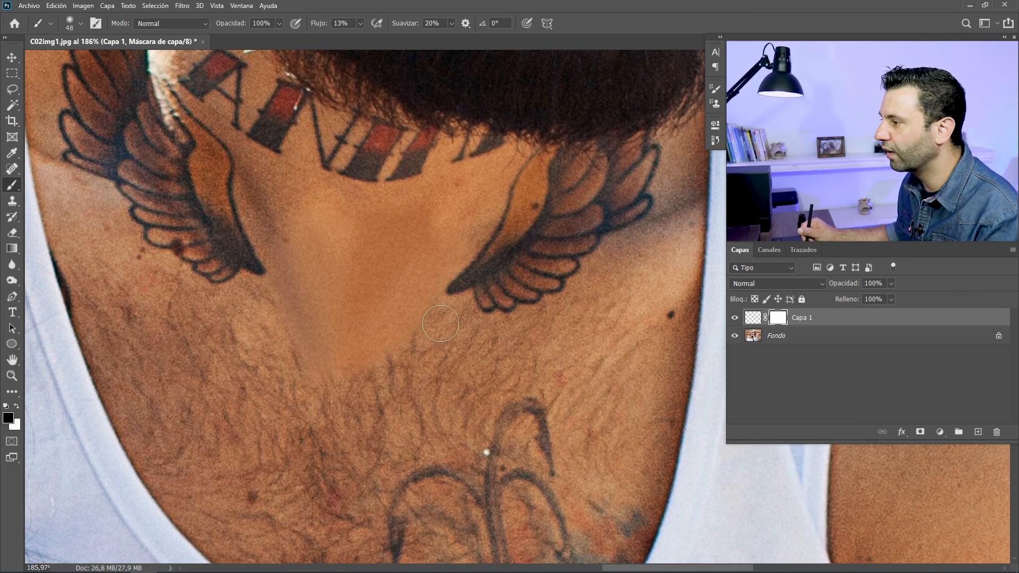
mouse_move(372, 394)
left_mouse_down()
mouse_move(325, 407)
mouse_move(351, 416)
left_mouse_up()
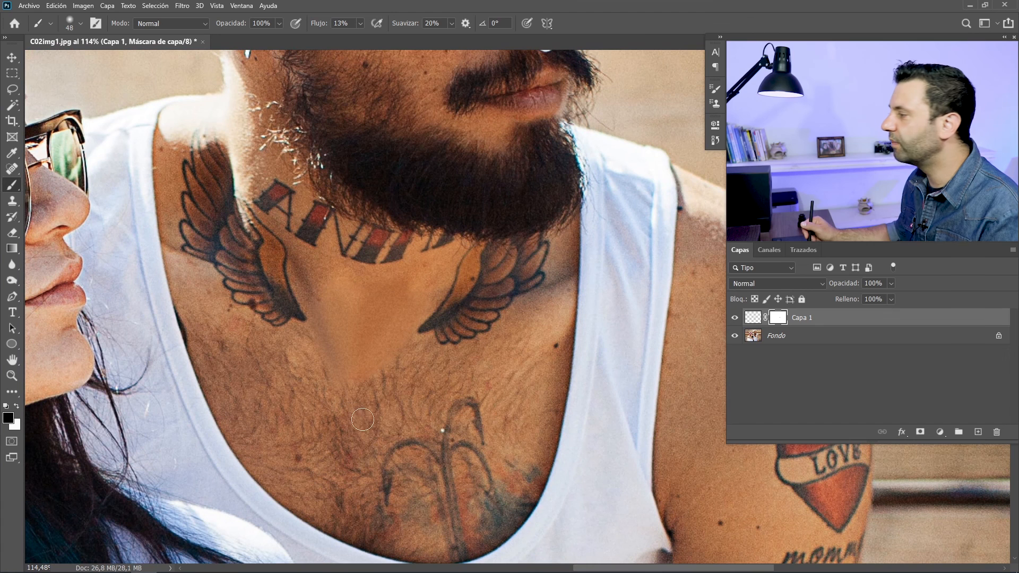
Add a new layer above Capa 1 and ready the Clone Stamp with 13% flow and an 80 px tip
left_click(980, 433)
left_click(740, 489, "alt")
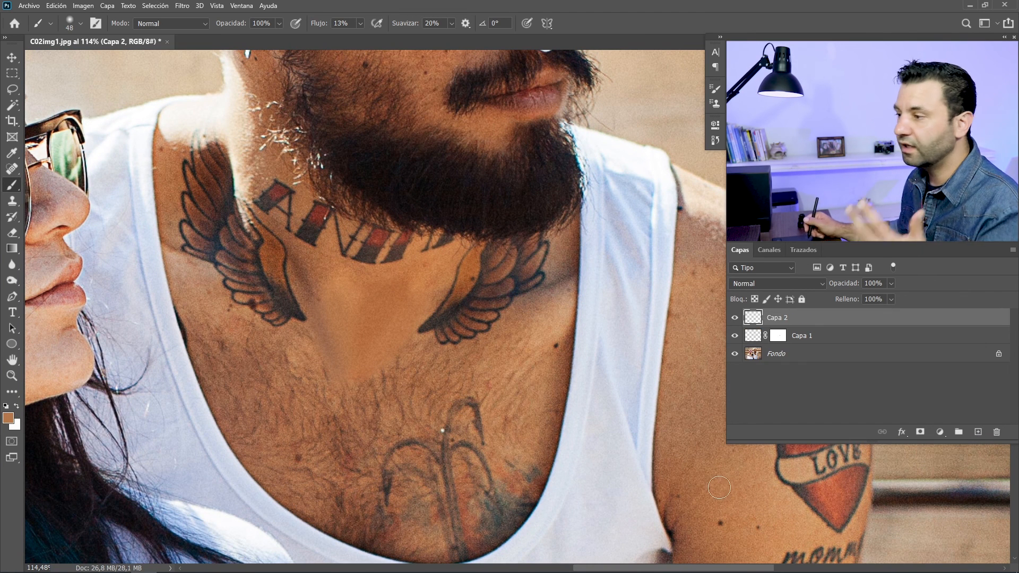
left_click(12, 202)
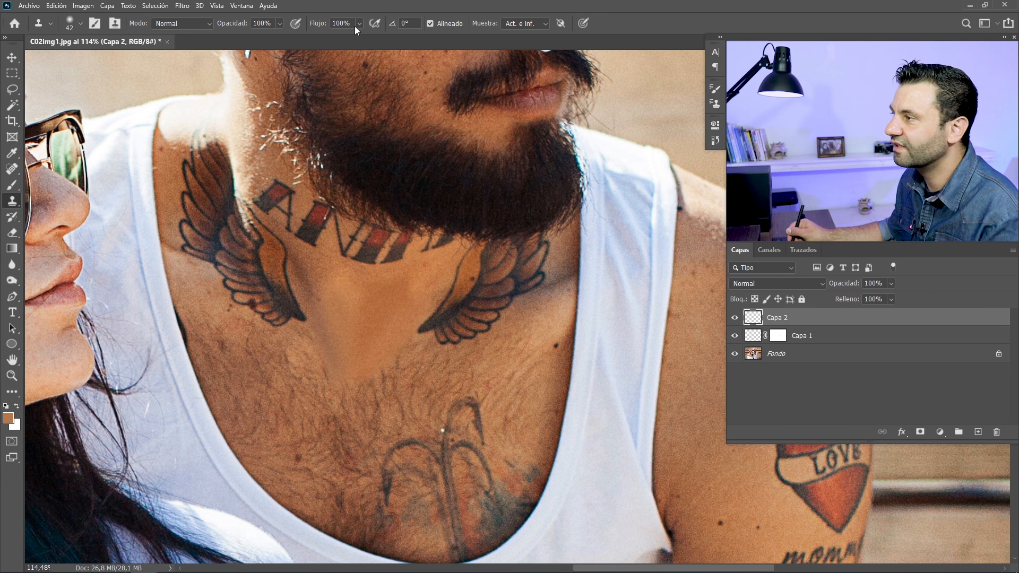
left_click_drag(326, 26, 293, 24)
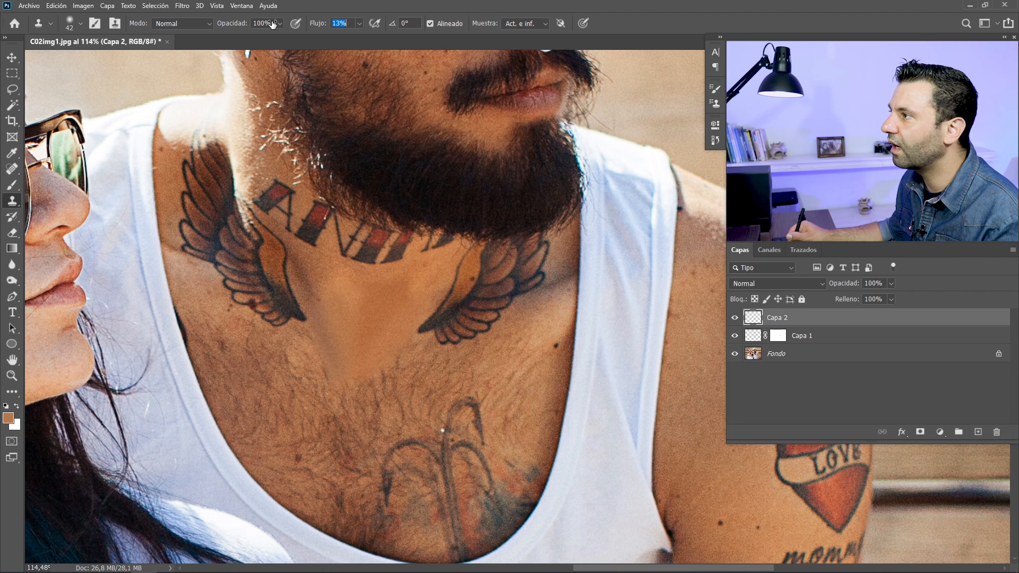
mouse_move(330, 410)
left_mouse_down()
mouse_move(348, 412)
mouse_move(342, 421)
left_mouse_up()
scroll(347, 424, "up", 1)
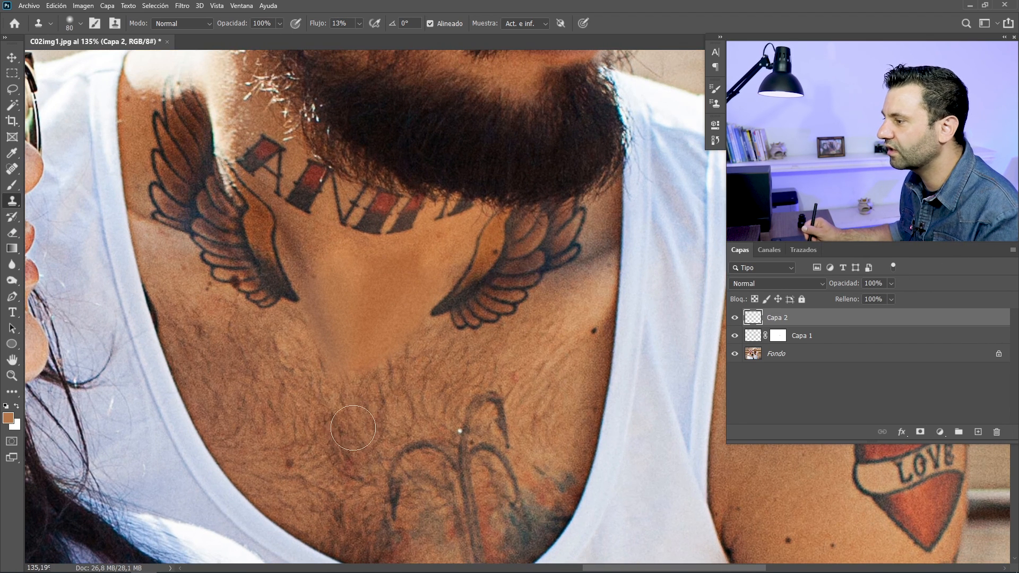
Clone nearby chest hair and skin texture onto Capa 2 over the patch's lower edges and centre, reducing the tip to 45 px
left_click(319, 402, "alt")
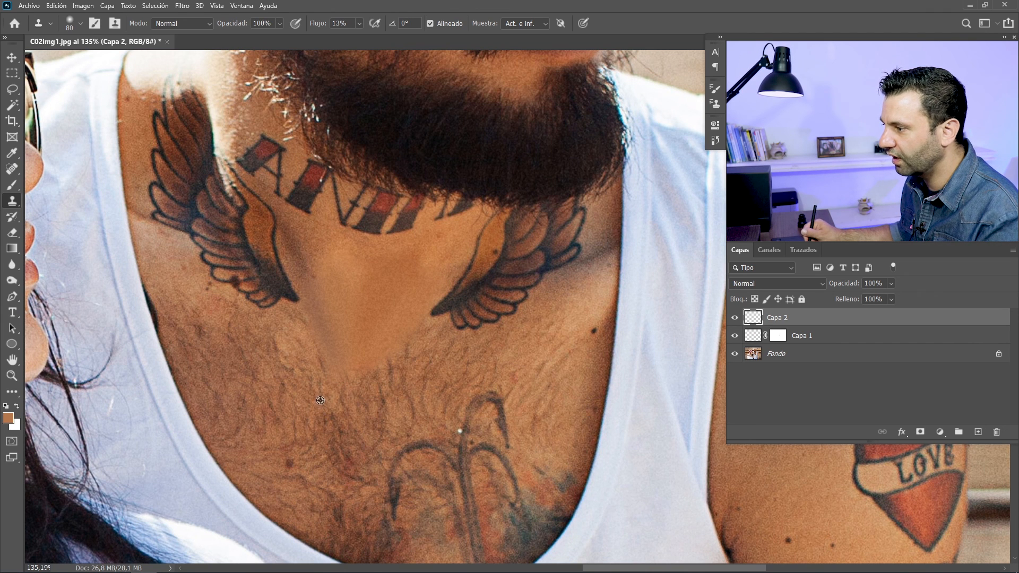
mouse_move(331, 375)
left_mouse_down()
mouse_move(360, 355)
mouse_move(320, 348)
mouse_move(315, 335)
mouse_move(341, 350)
left_mouse_up()
left_click_drag(401, 364, 389, 358)
left_click_drag(364, 298, 351, 300)
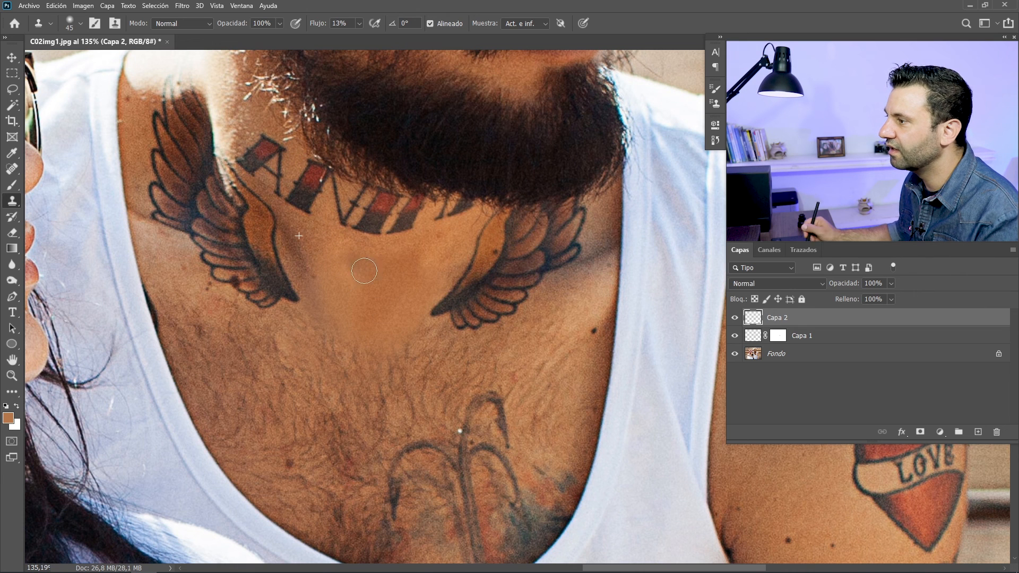
Fit the whole photo in view and compare before and after by hiding and restoring Capa 1 and Capa 2
key("ctrl+0")
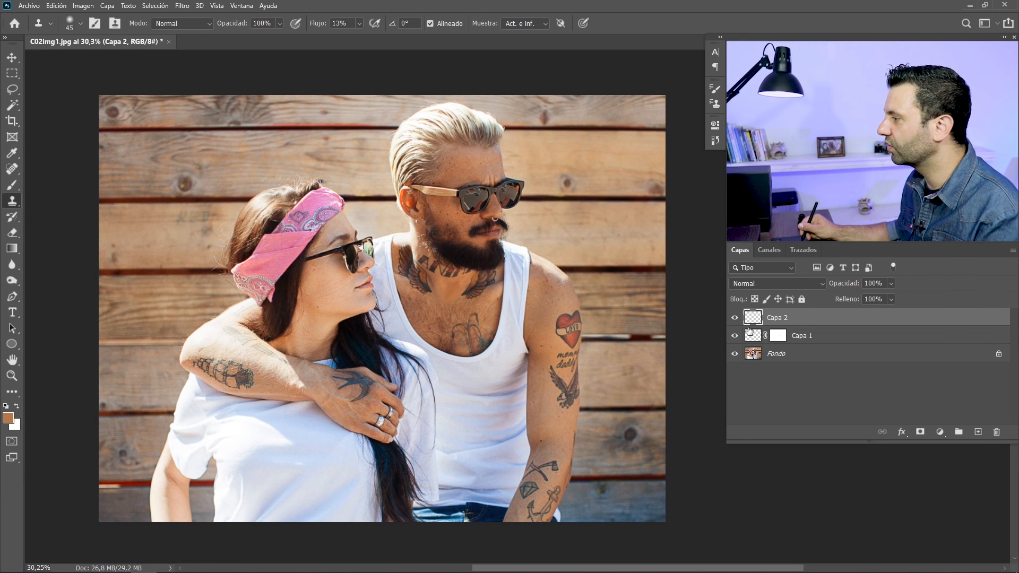
left_click(735, 335)
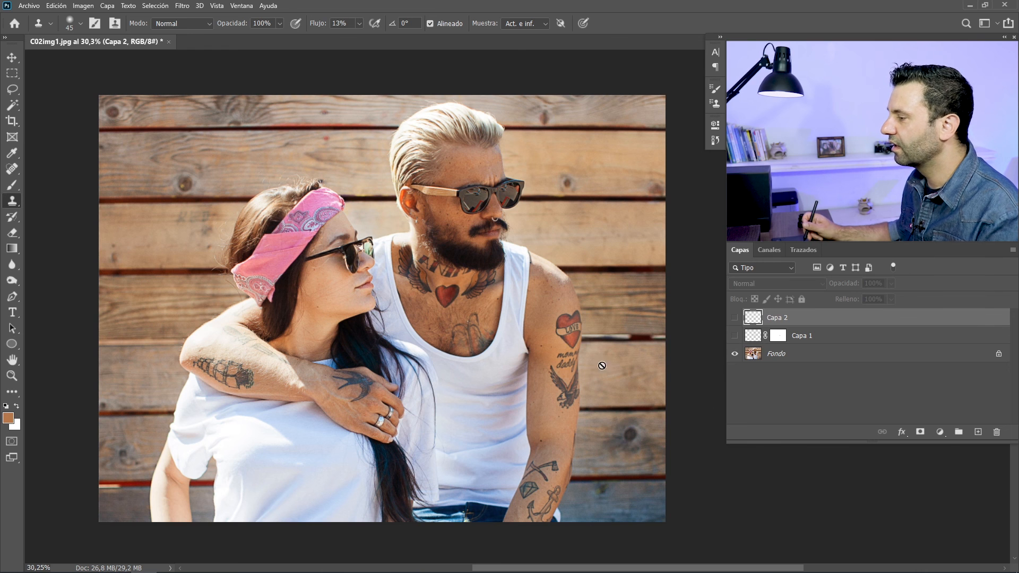
key("ctrl+z")
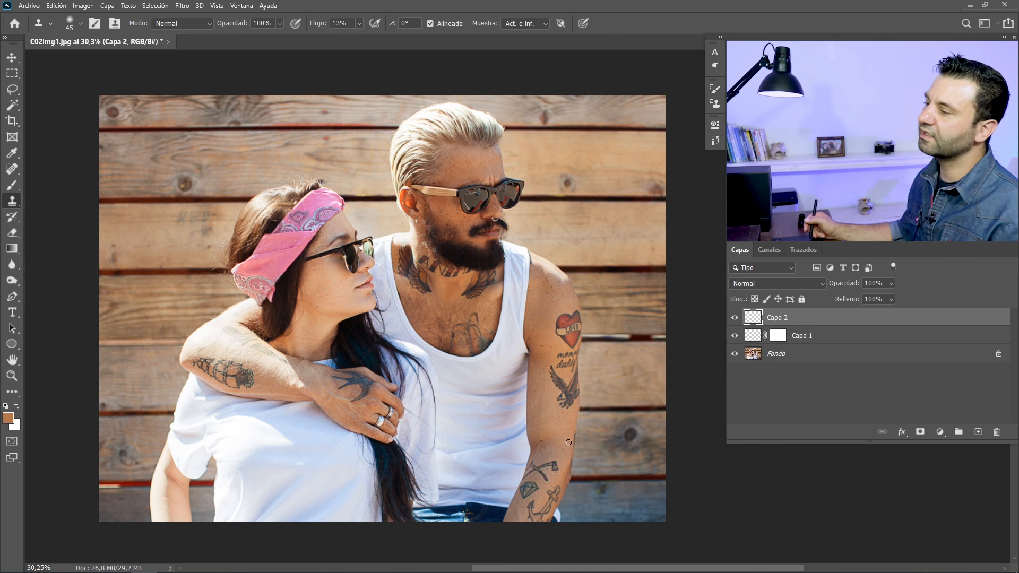